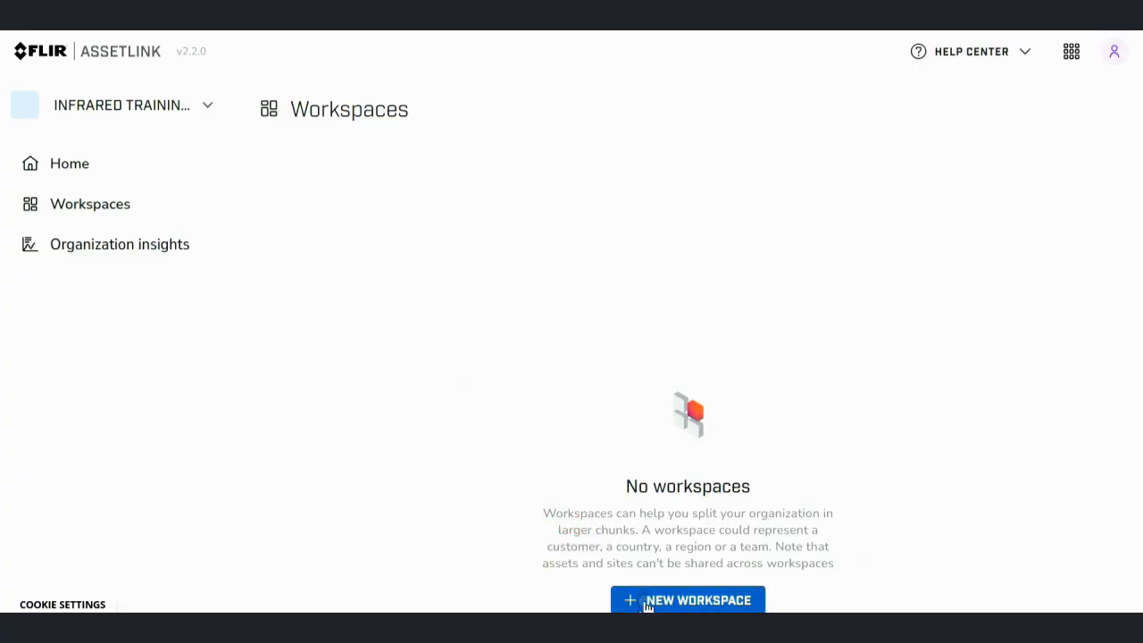
Create a new workspace named "Teledyne-FLIR Offices - NA" with no description
click(646, 601)
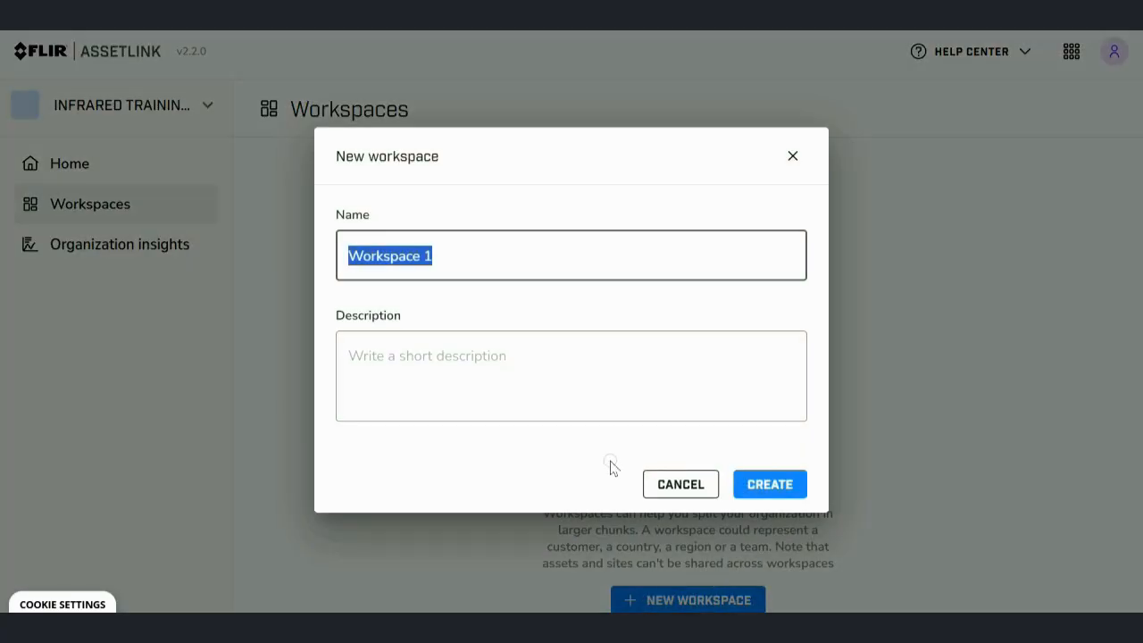
text(Te)
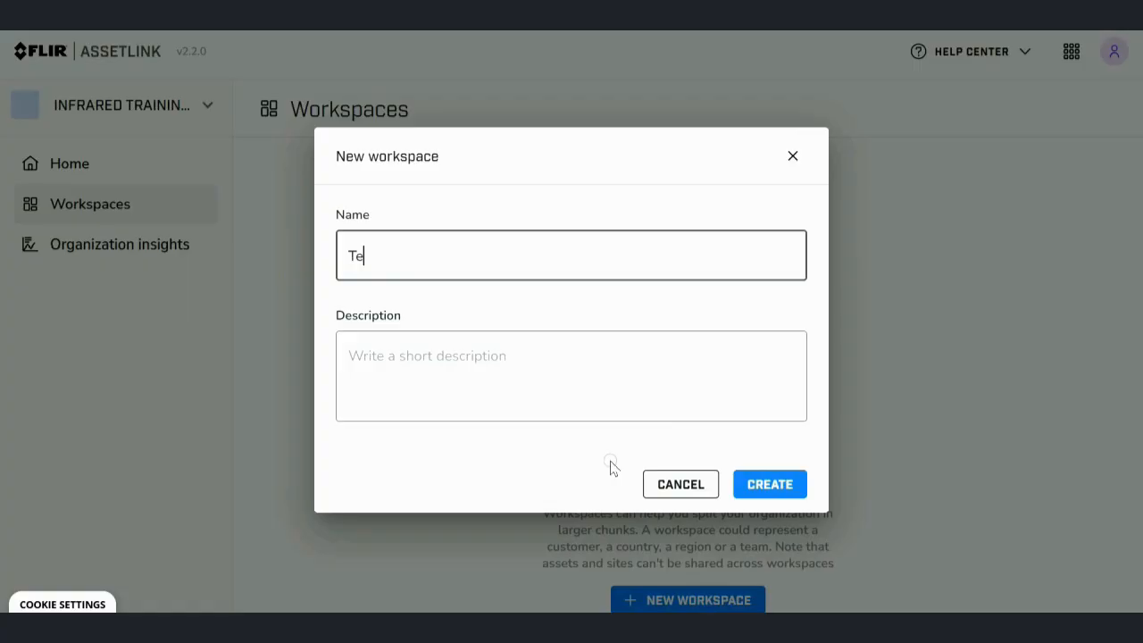
text(ledyne-FLIR Offices - NA)
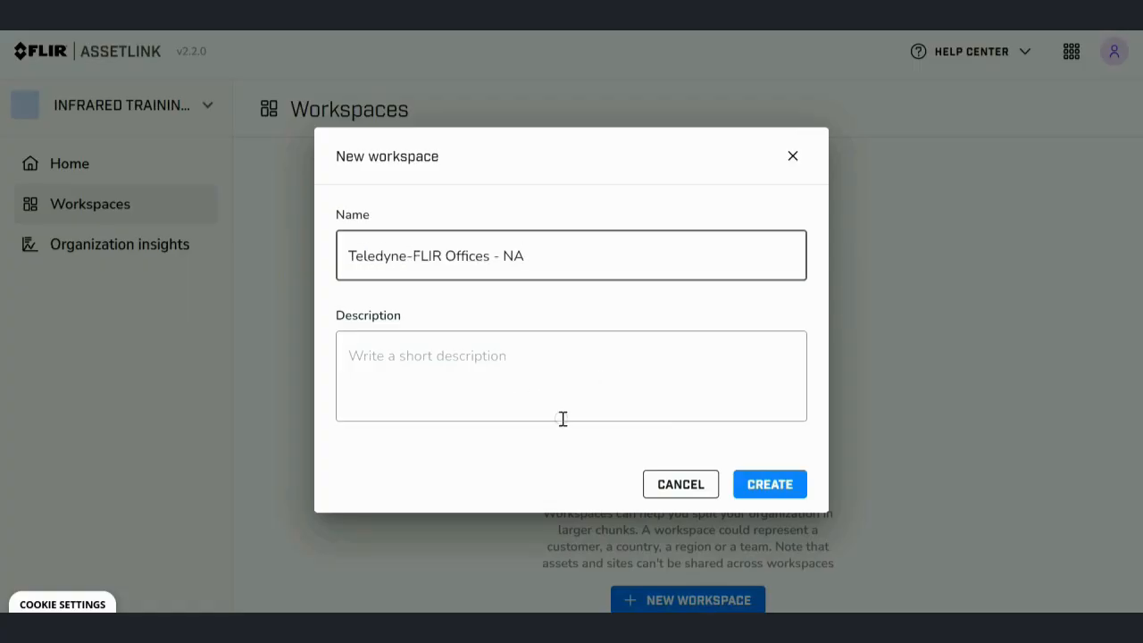
click(748, 489)
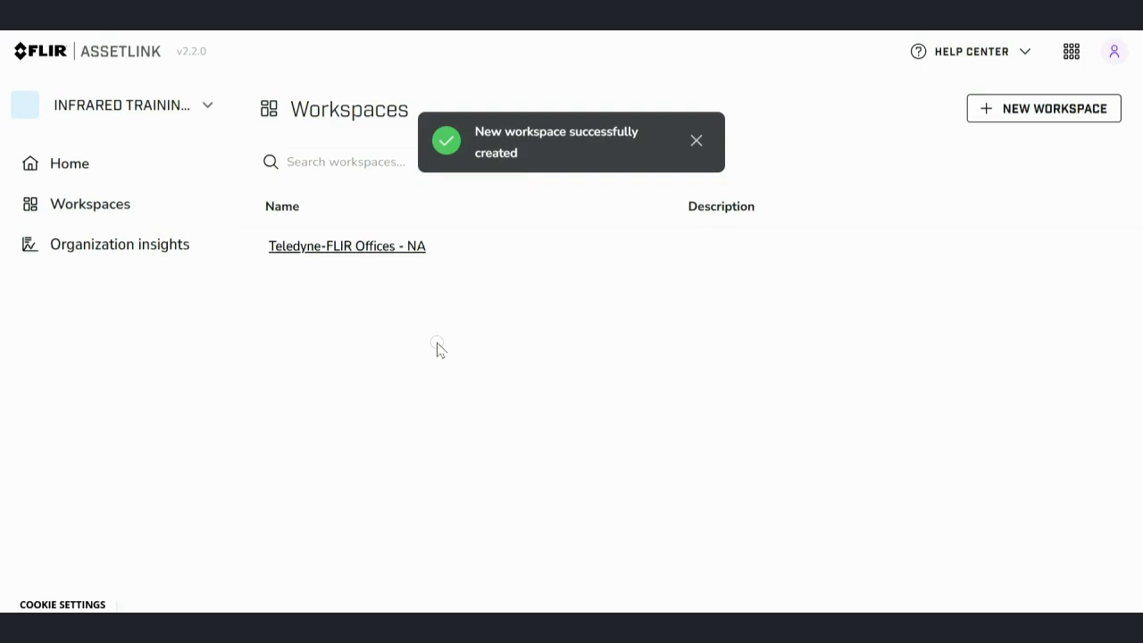
Open the Teledyne-FLIR Offices - NA workspace and create a new site named "Canada" in it
click(386, 254)
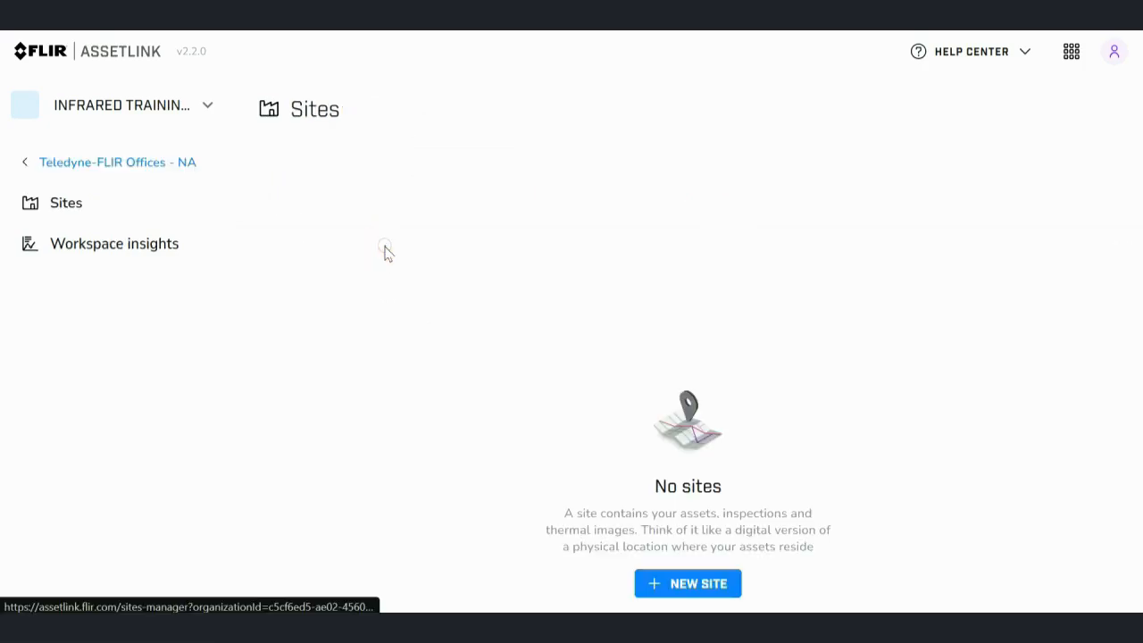
click(696, 583)
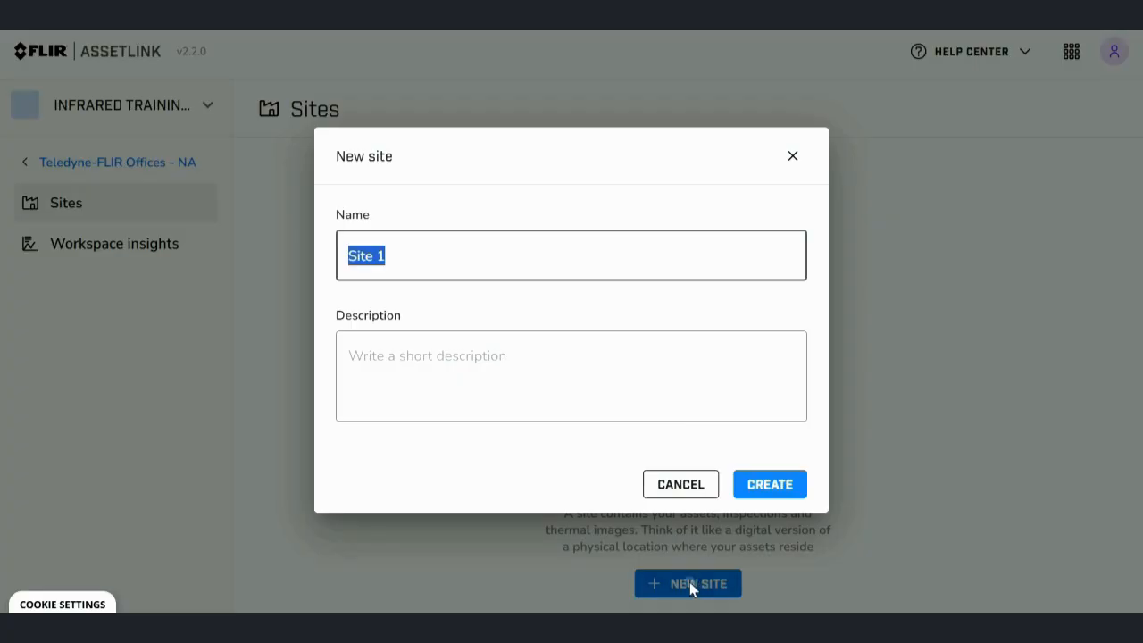
text(Canada)
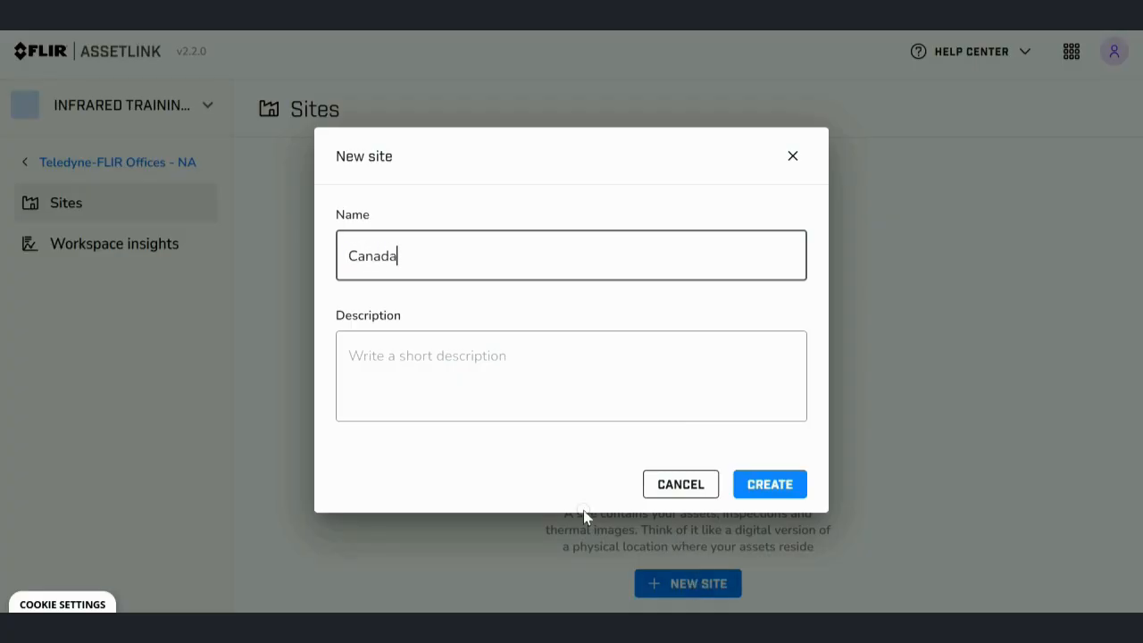
click(758, 483)
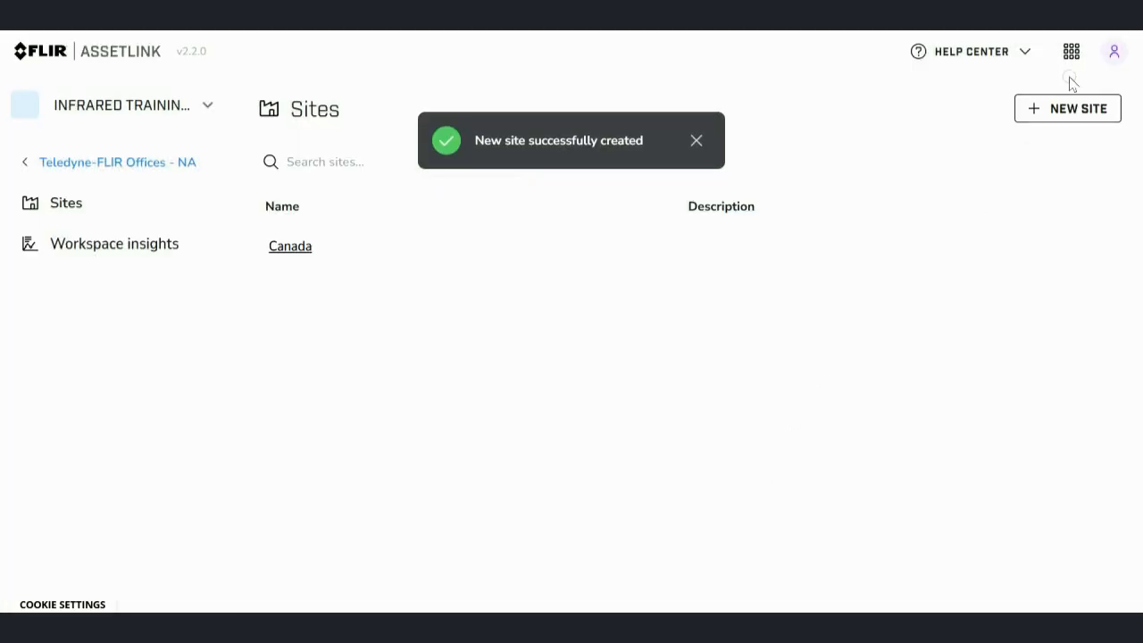
Create a second site named "USA" in the same workspace
click(1065, 107)
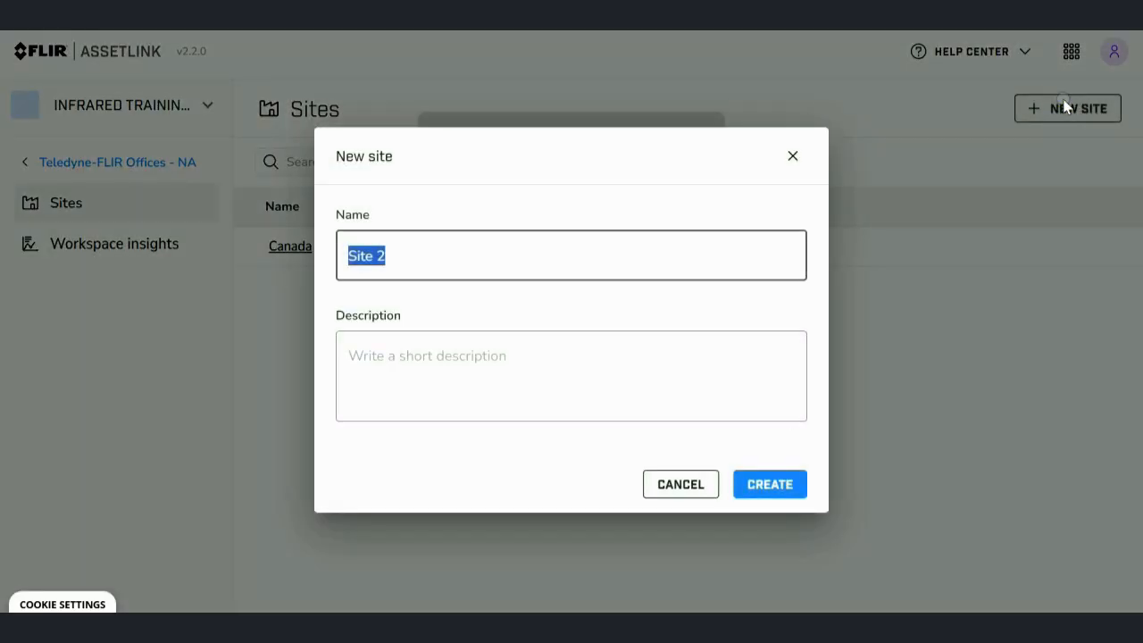
text(USA)
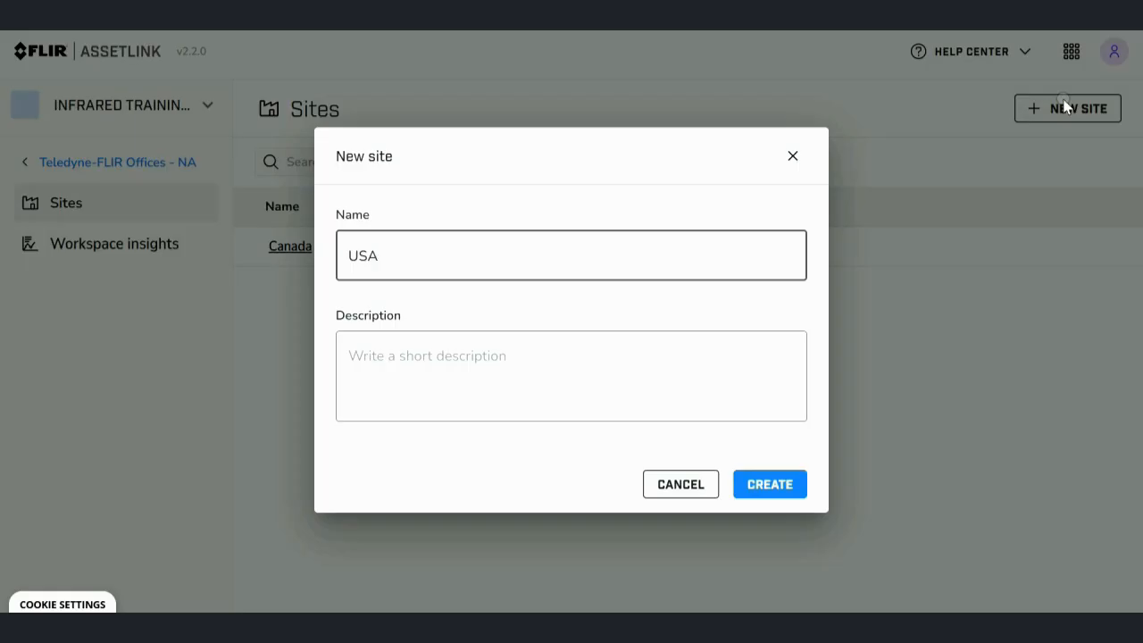
click(763, 482)
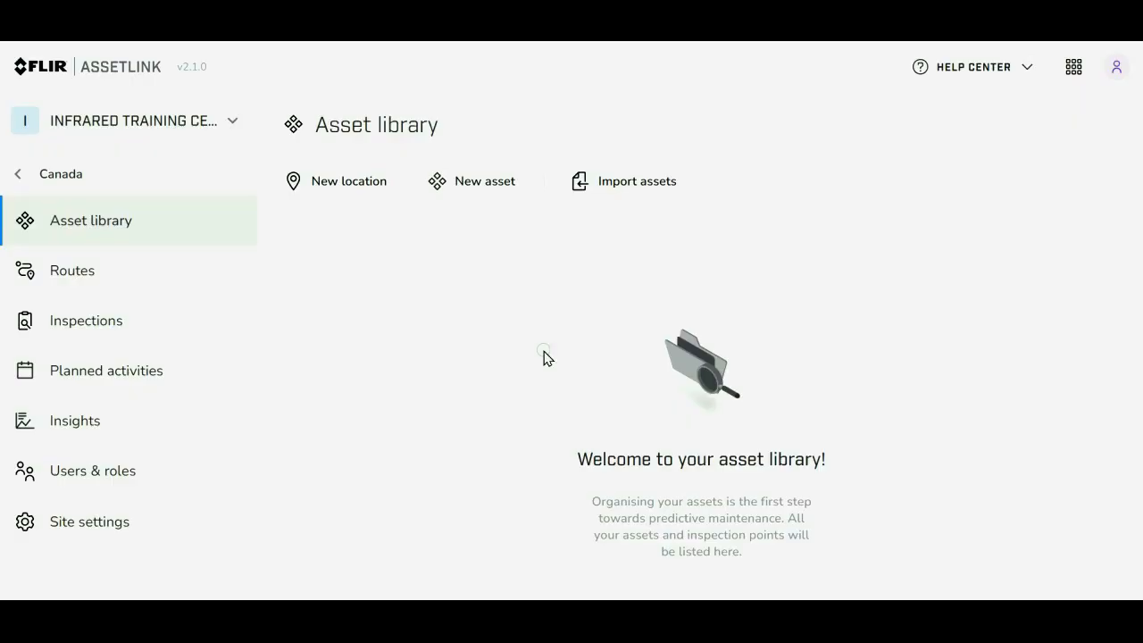
Add a group location named "Ancaster-ON" to the Canada site's asset library
click(347, 196)
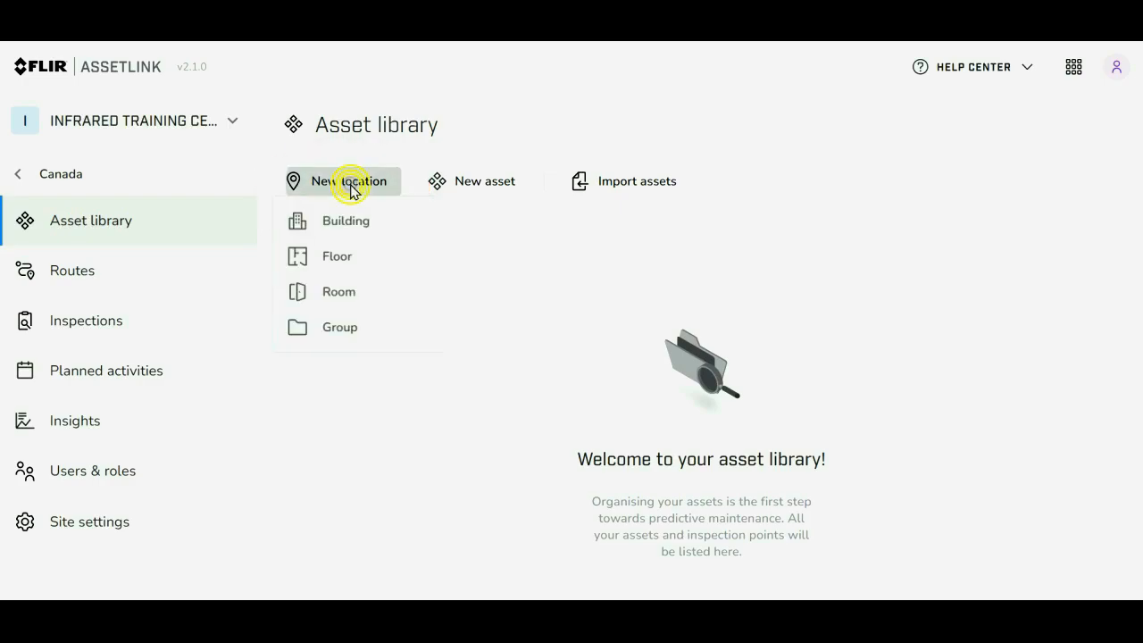
click(352, 329)
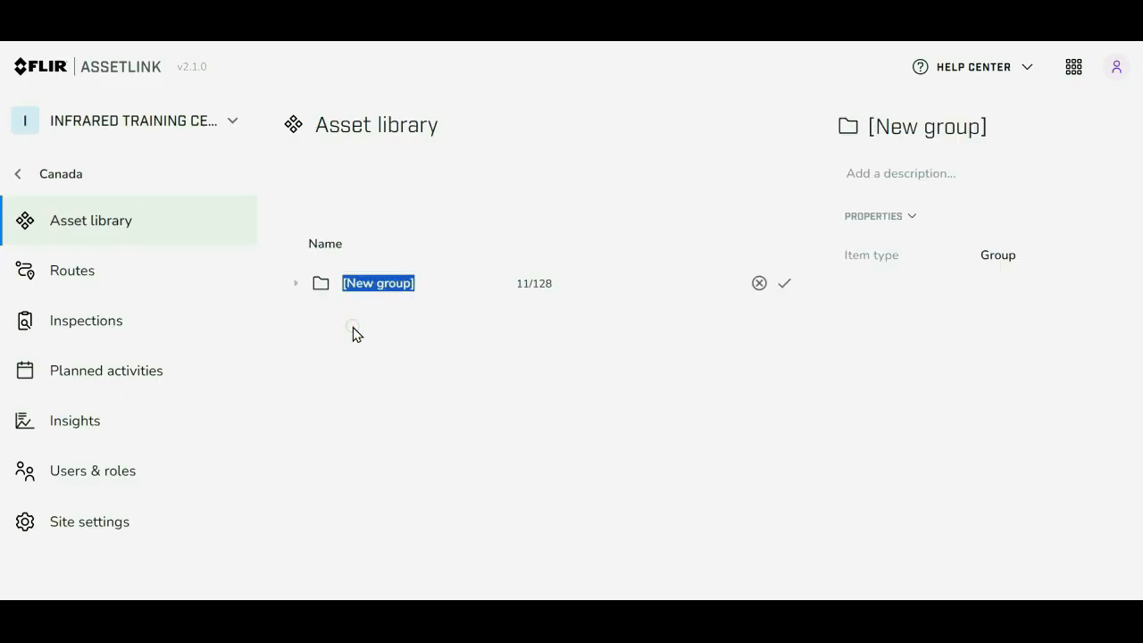
text(And)
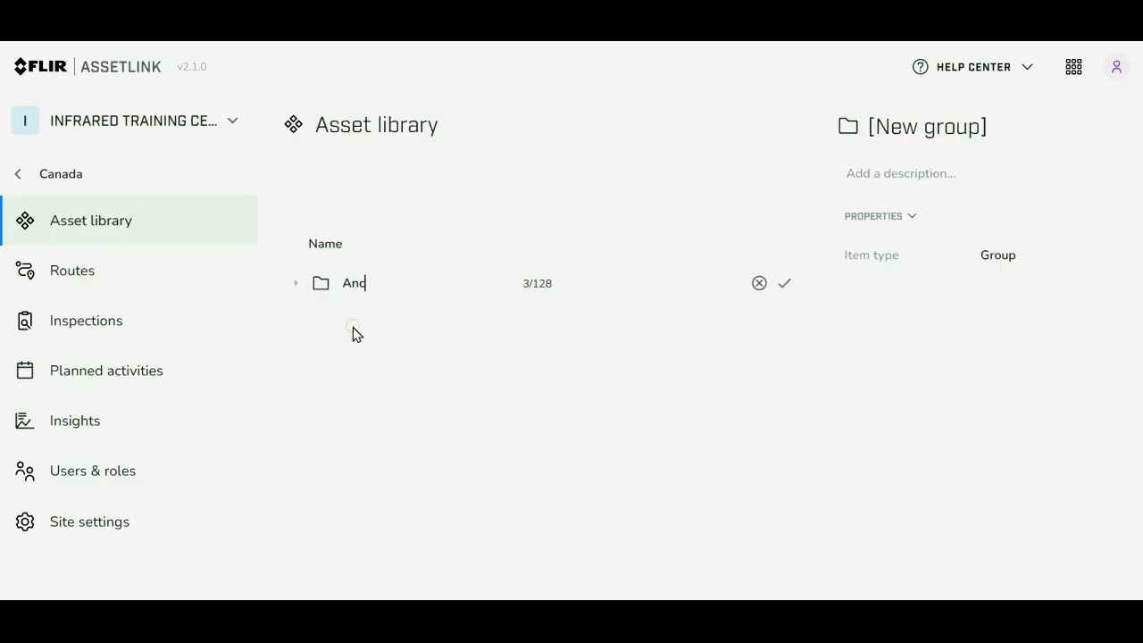
text(aster-ON)
click(496, 373)
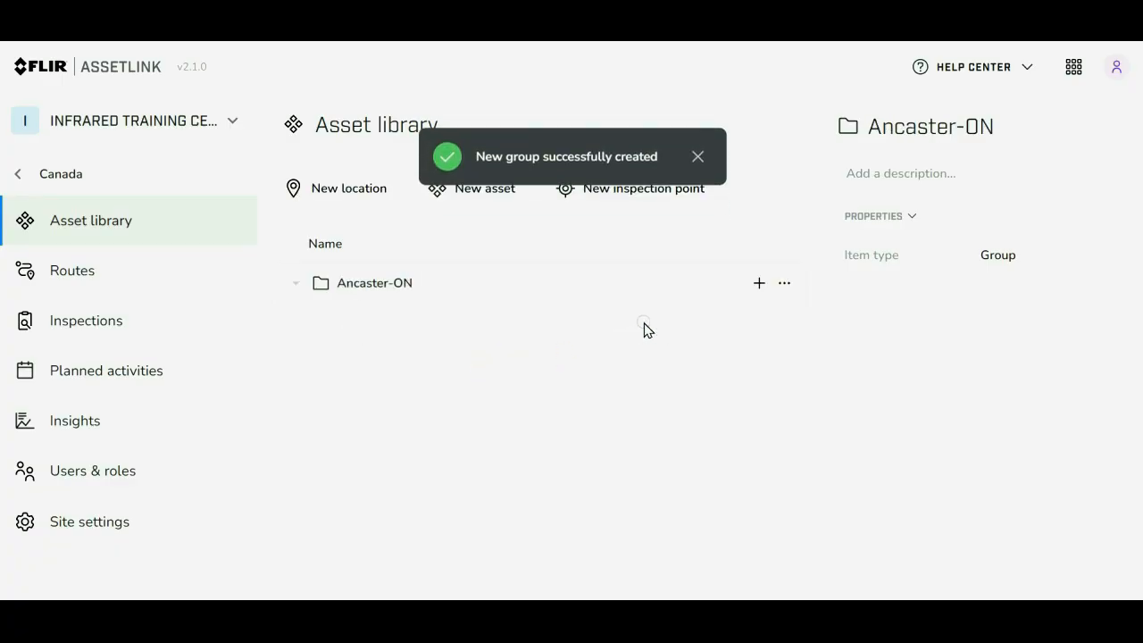
Add a building named "FLIR Instruments" inside the Ancaster-ON group
click(759, 289)
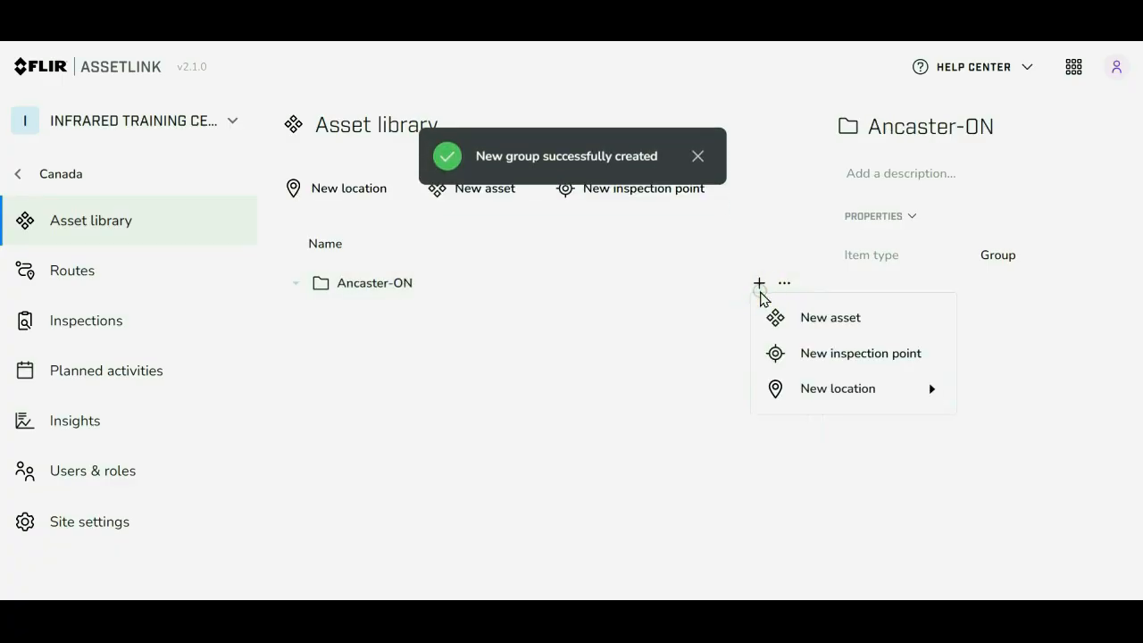
click(810, 389)
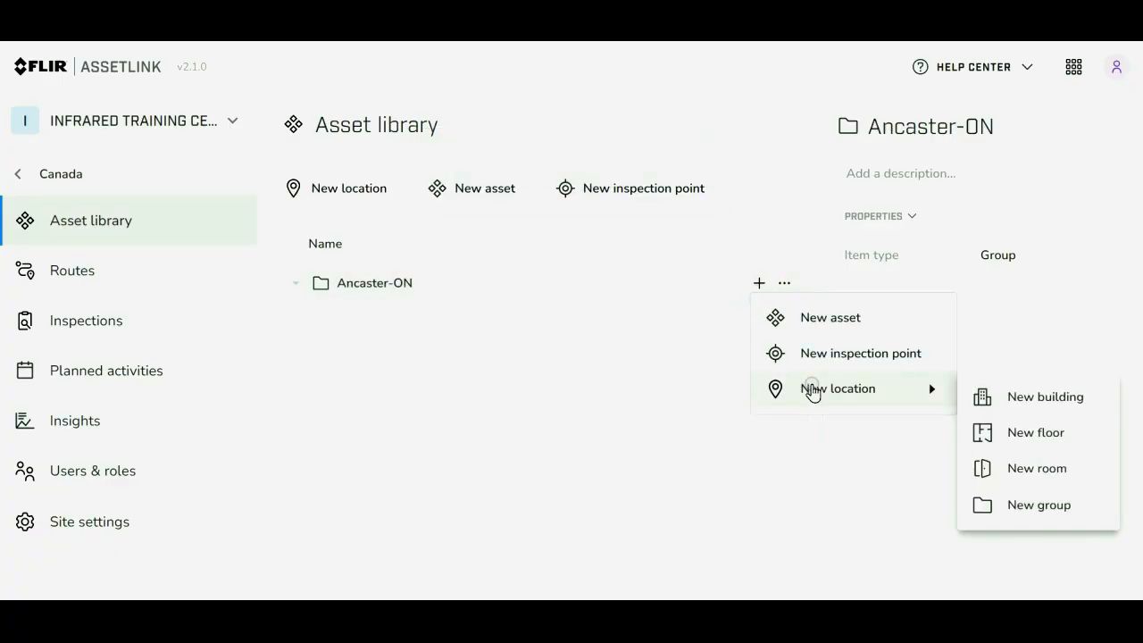
click(1025, 399)
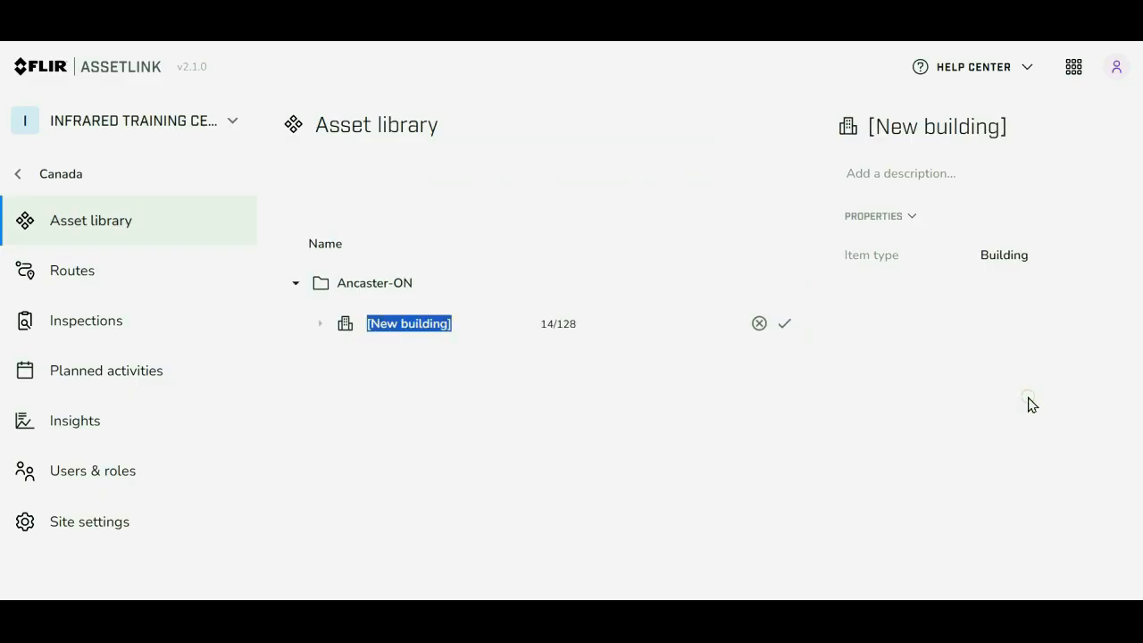
text(FLIR Ins)
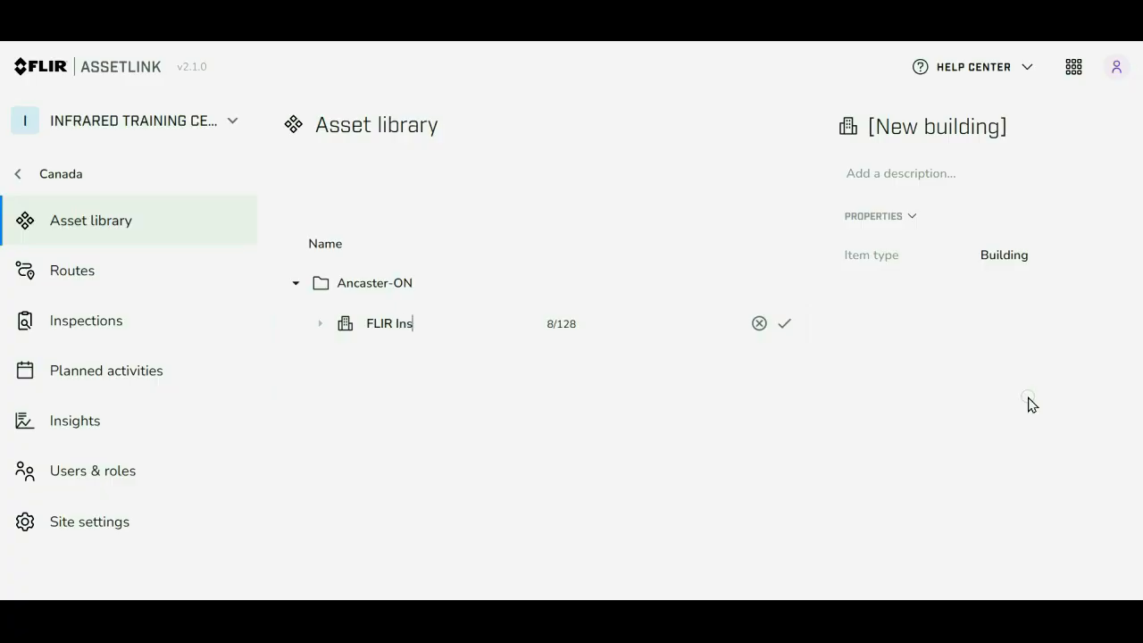
text(truments)
key(Return)
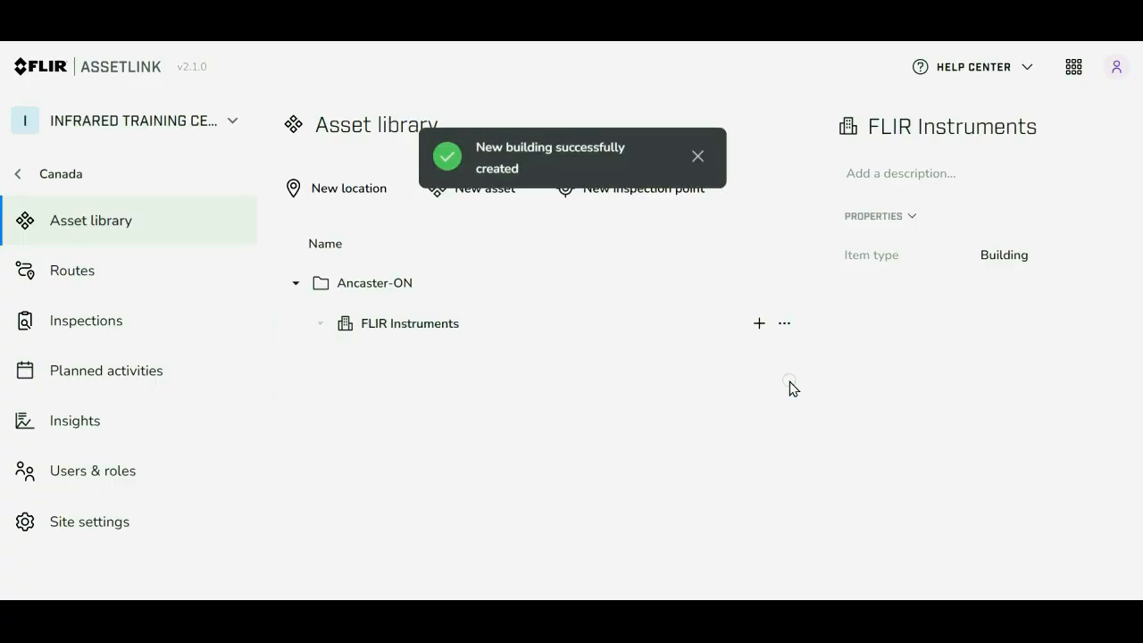
Add a room named "Warehouse" inside the FLIR Instruments building
click(757, 327)
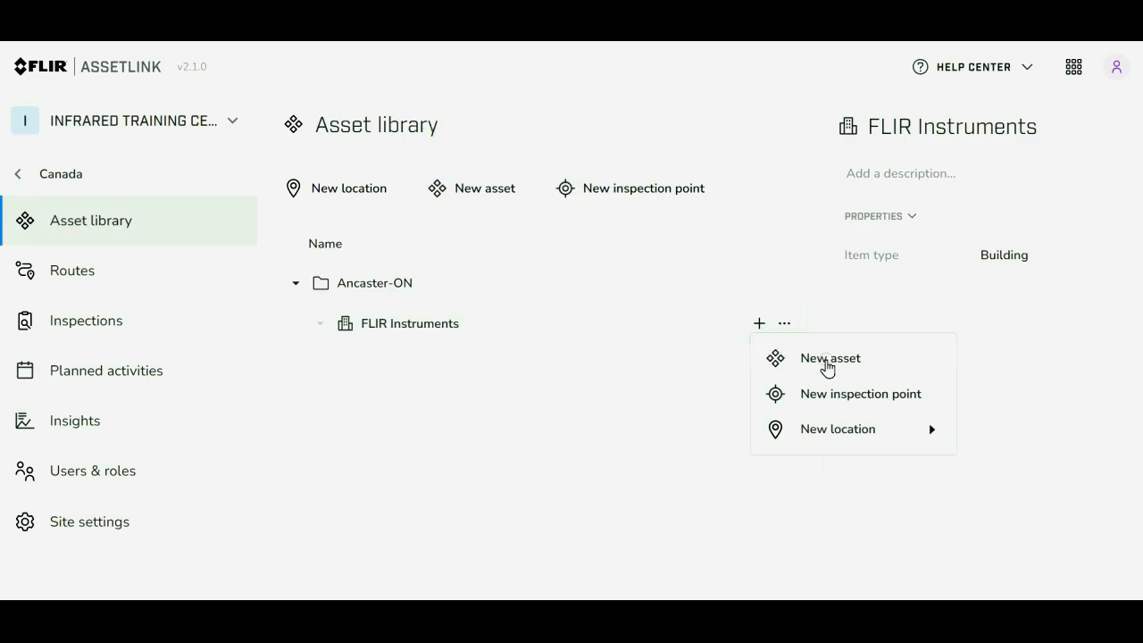
mouse_move(826, 431)
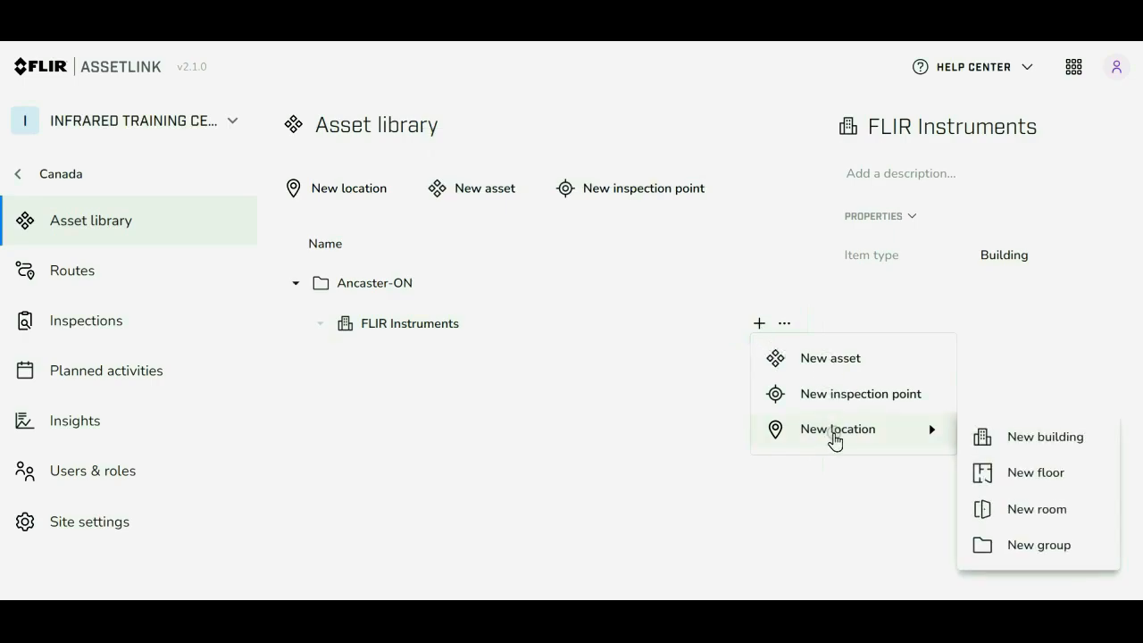
click(1036, 511)
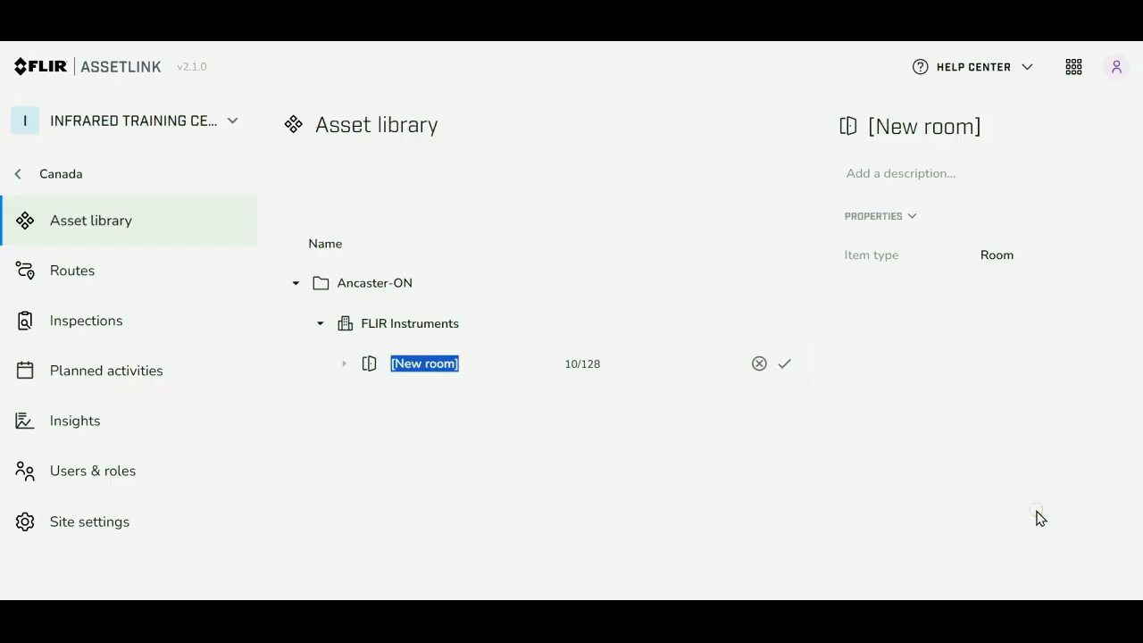
text(Wareh)
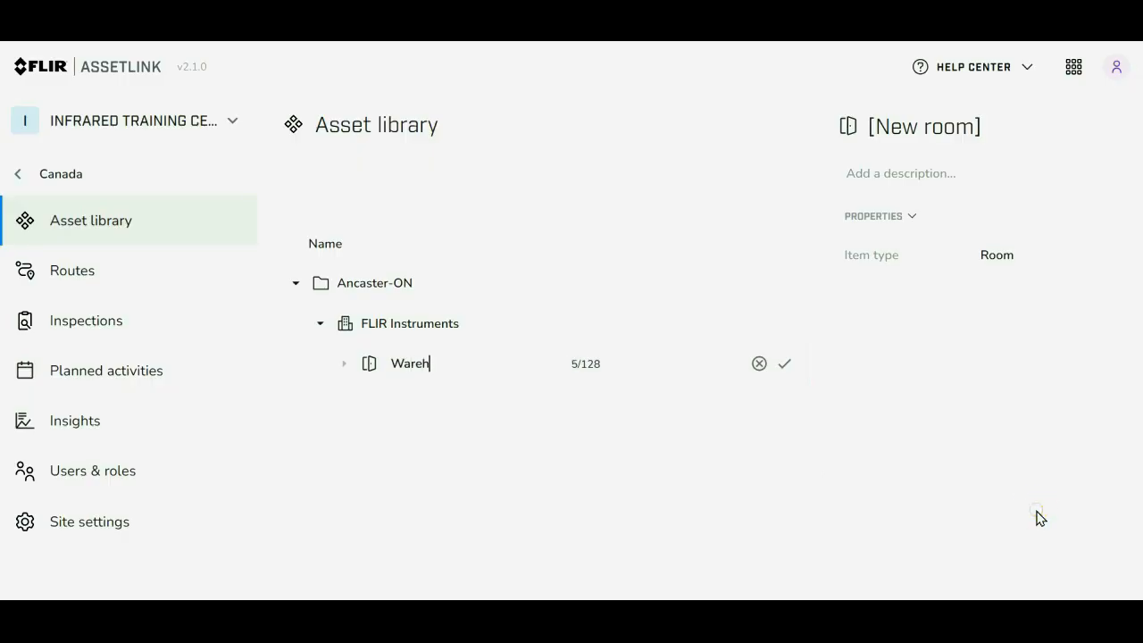
text(ouse)
key(Return)
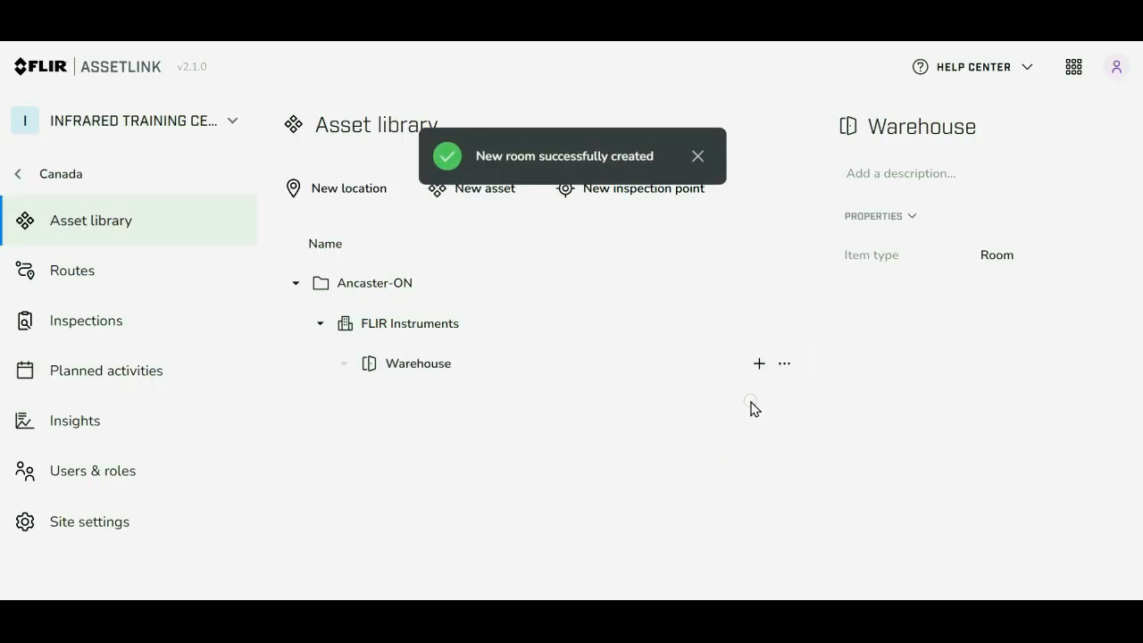
Add an asset named "Lighting Panel 42" inside the Warehouse room
click(760, 365)
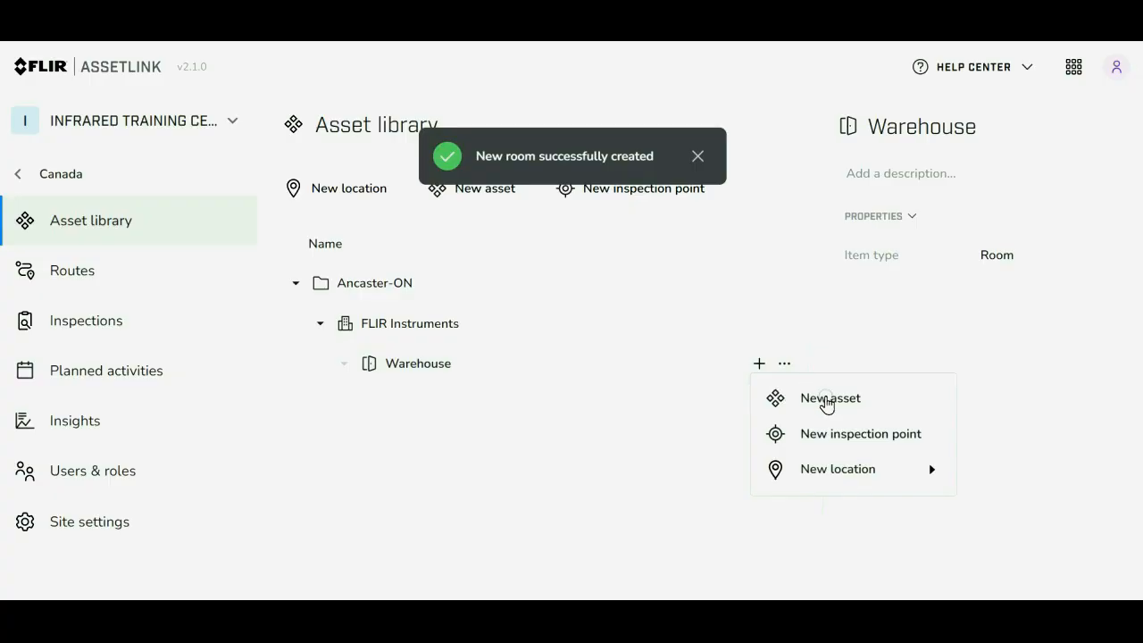
click(826, 399)
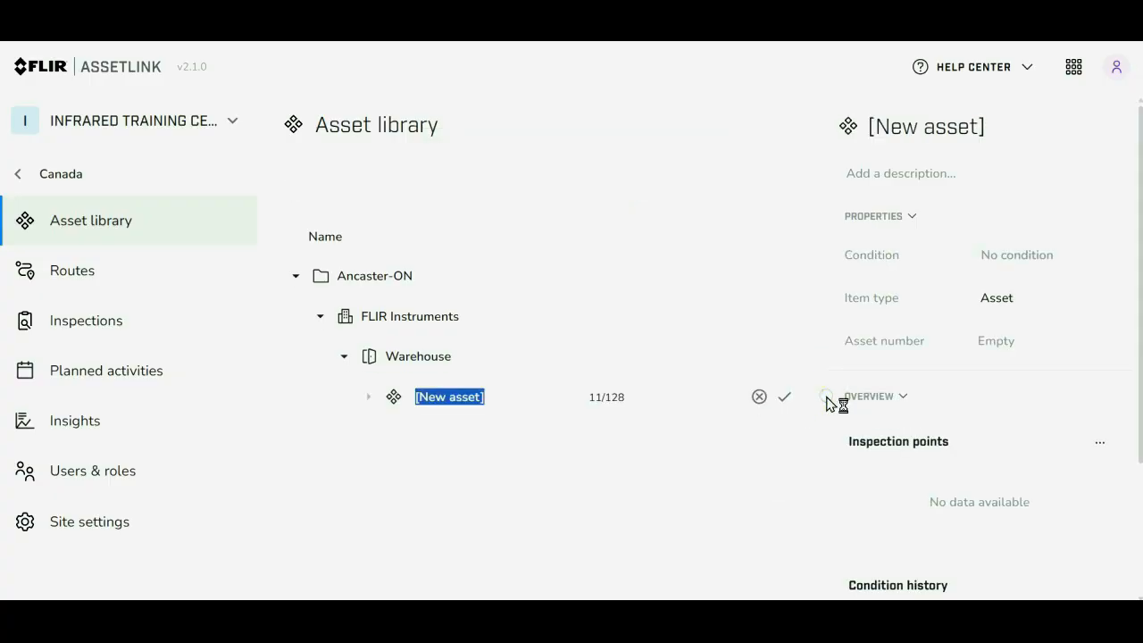
text(Li)
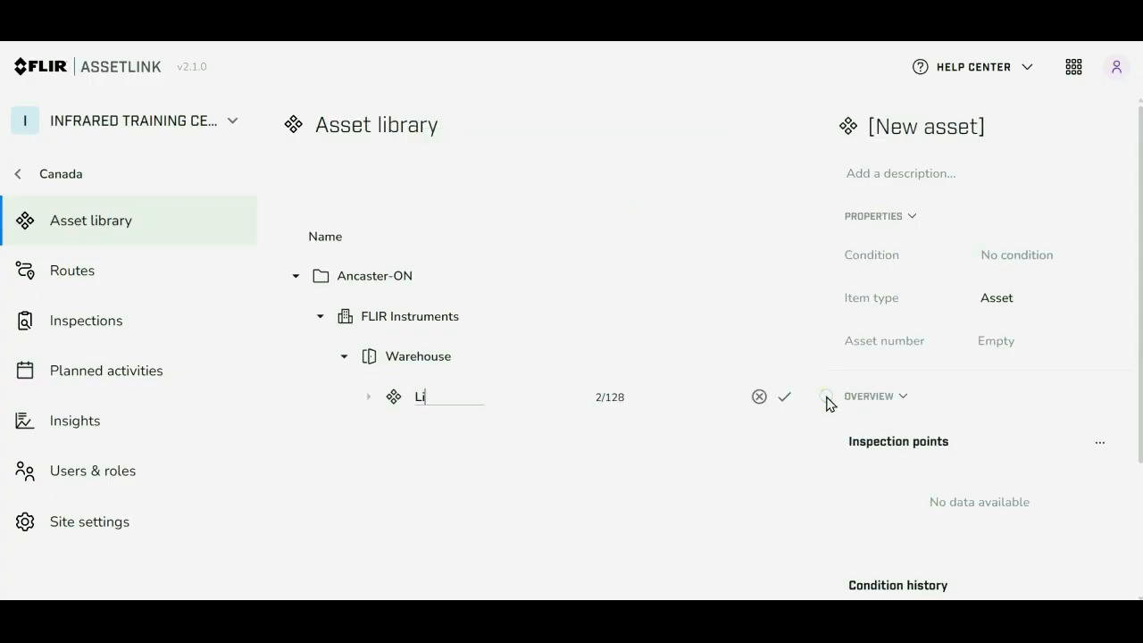
text(ghting Panel 42)
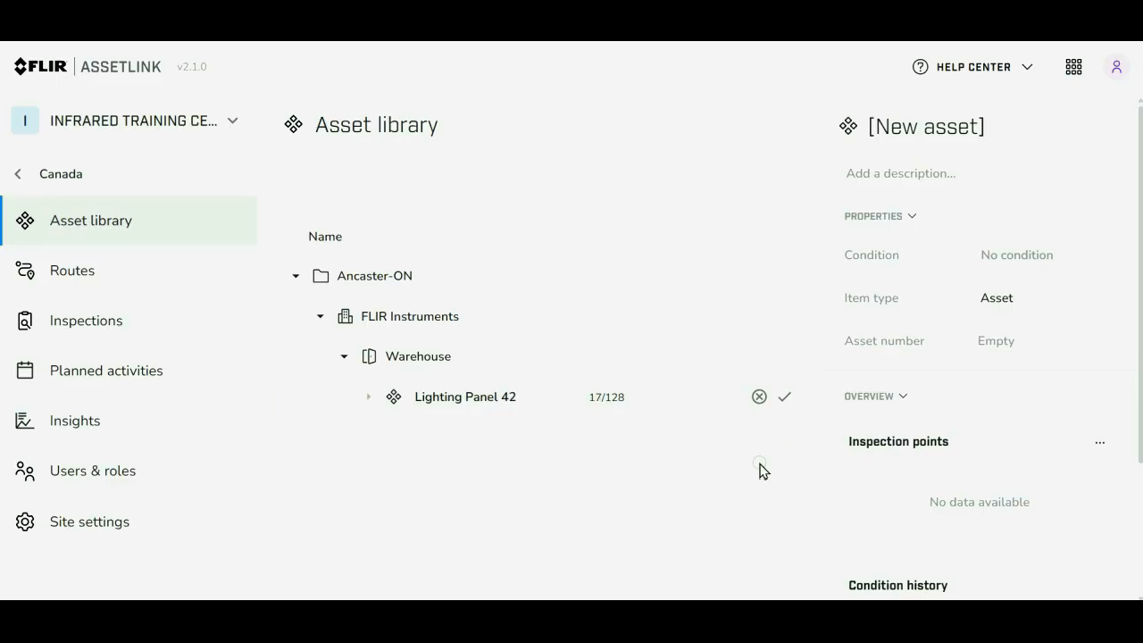
key(Return)
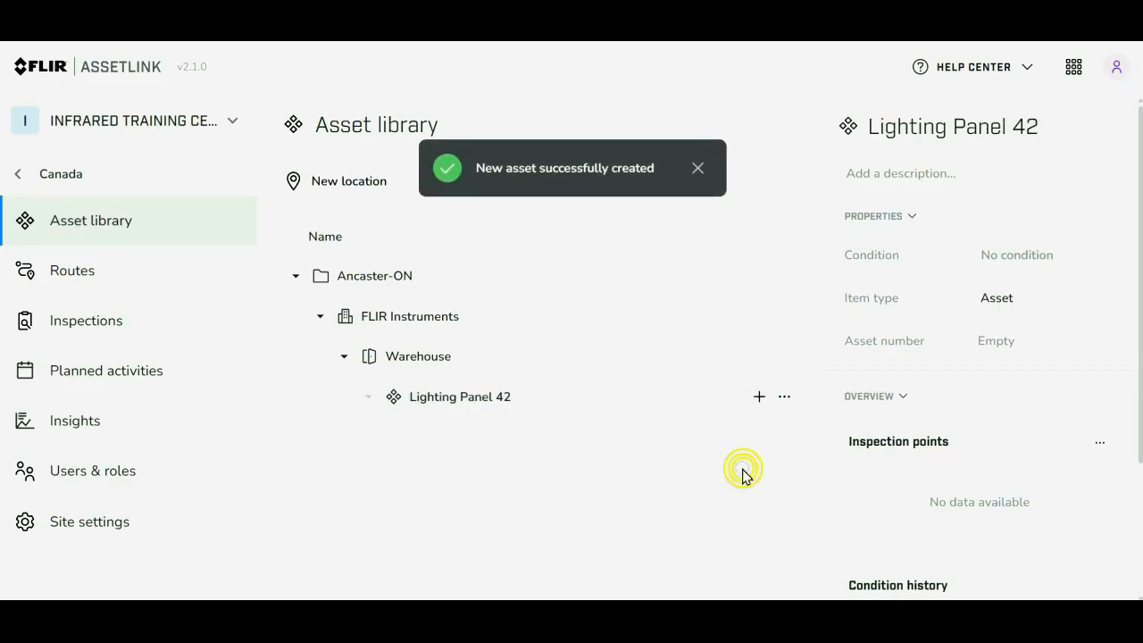
Add an inspection point named "Circuit 2" under the Lighting Panel 42 asset
click(757, 400)
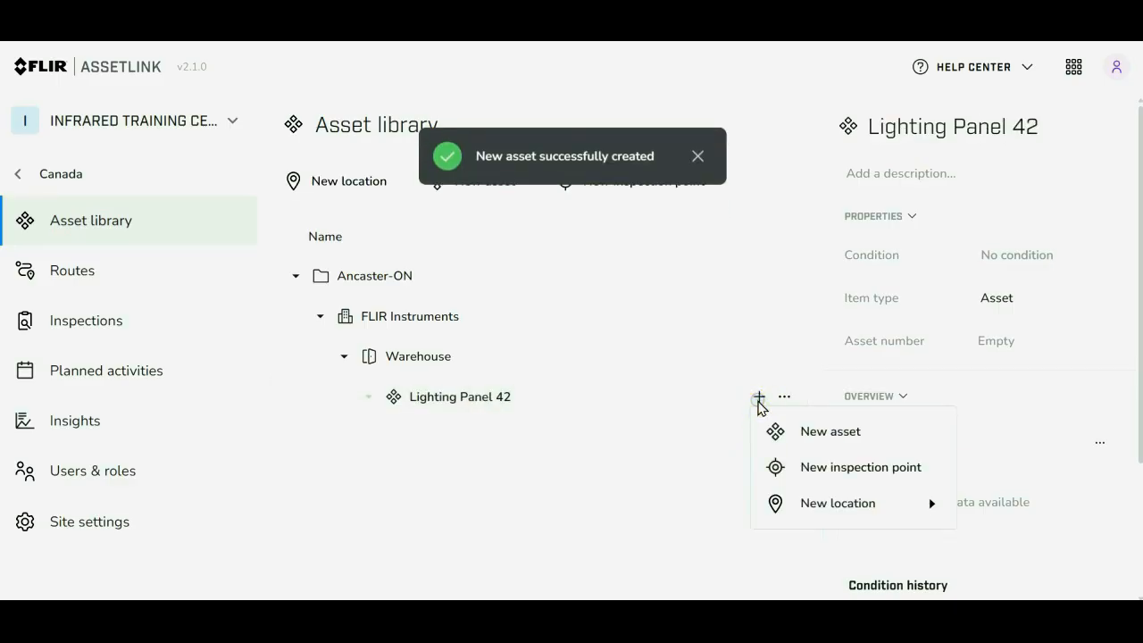
click(830, 468)
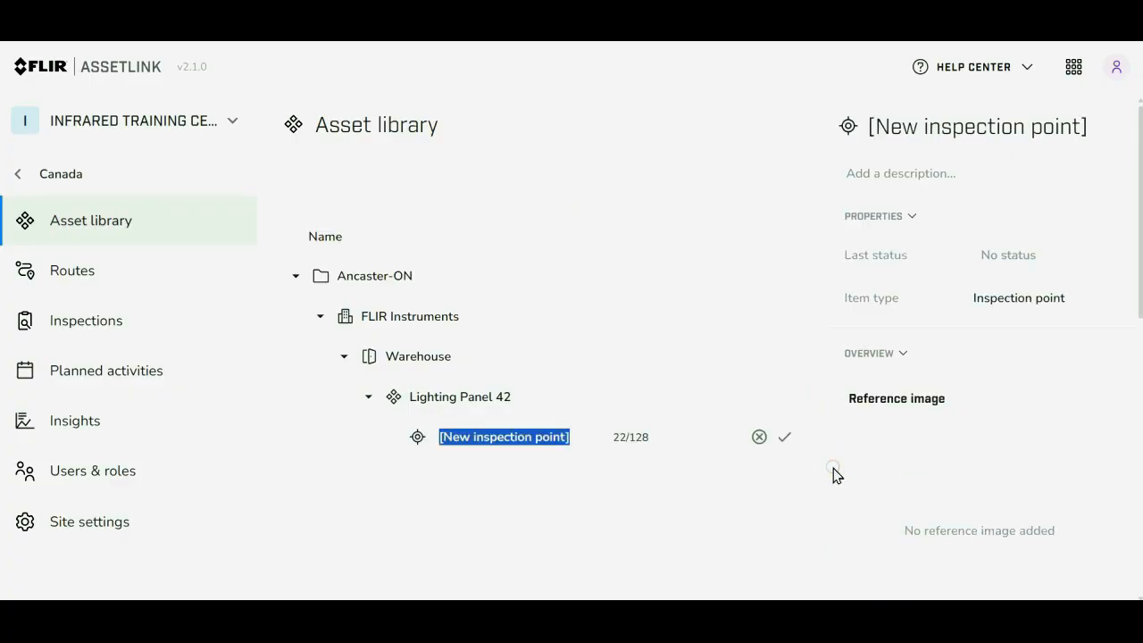
text(Circui)
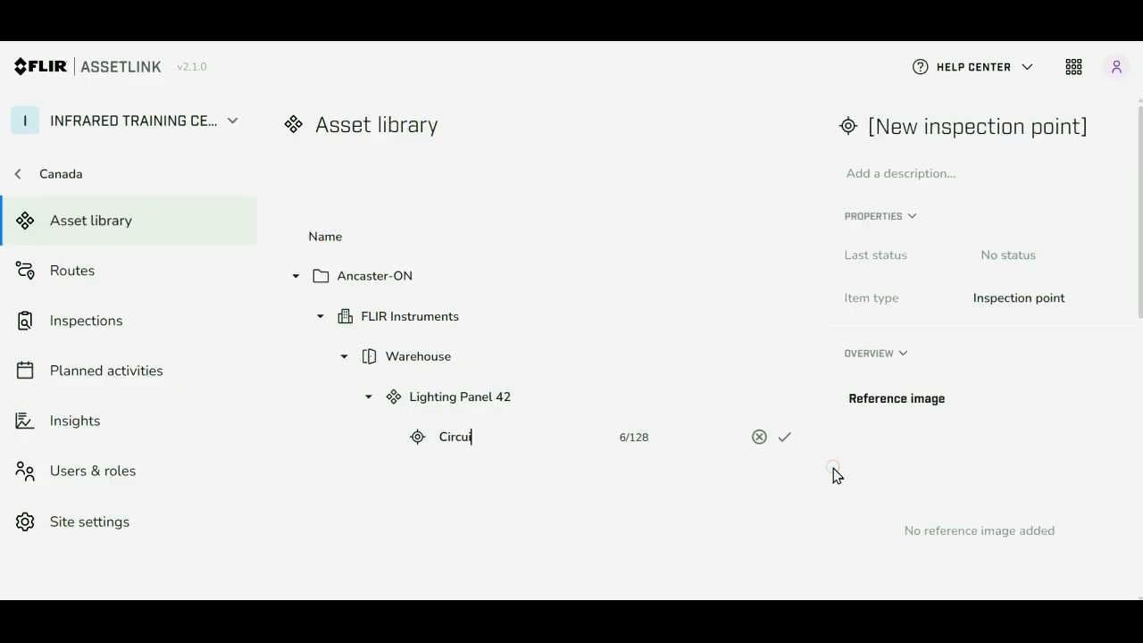
text(t 2)
key(Return)
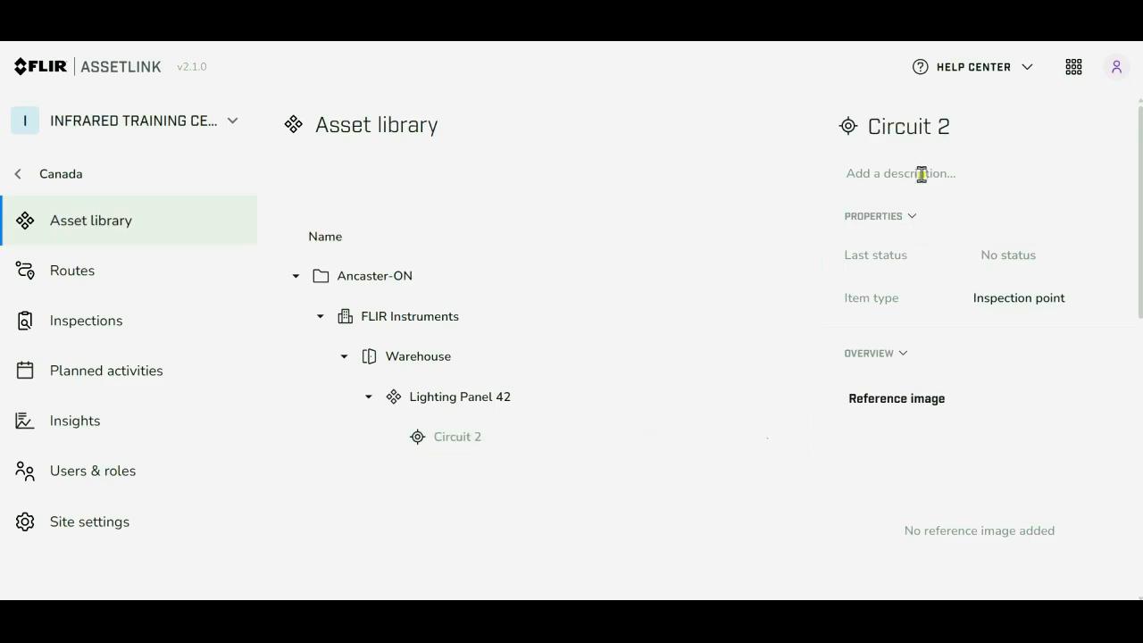
Give the Circuit 2 inspection point the description "Main Floor Lights"
click(921, 173)
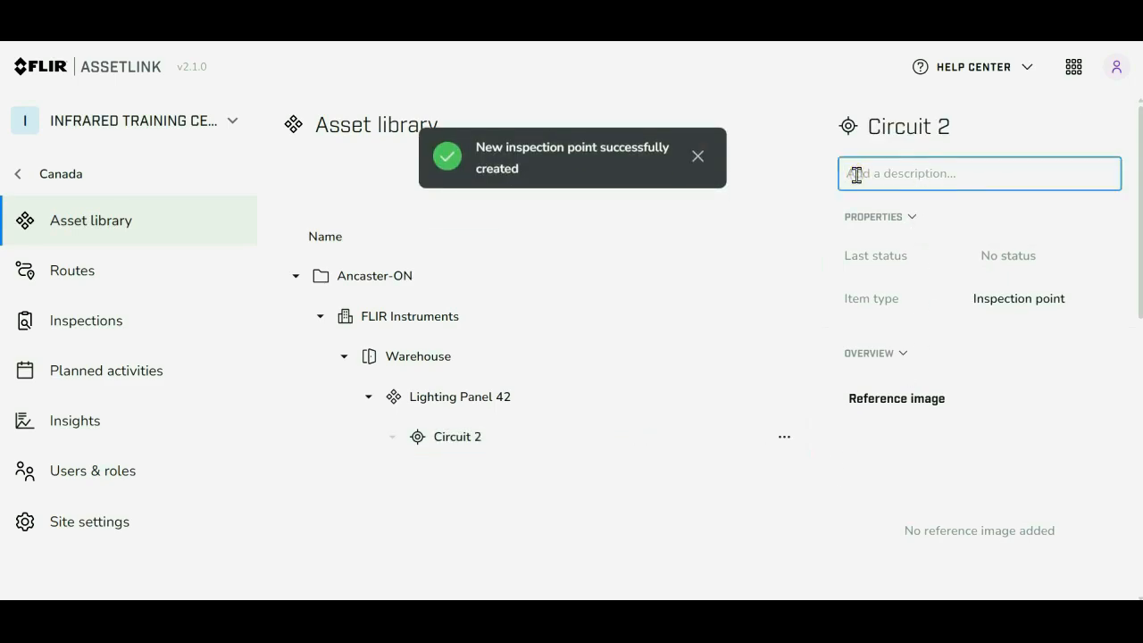
text(Main Floor L)
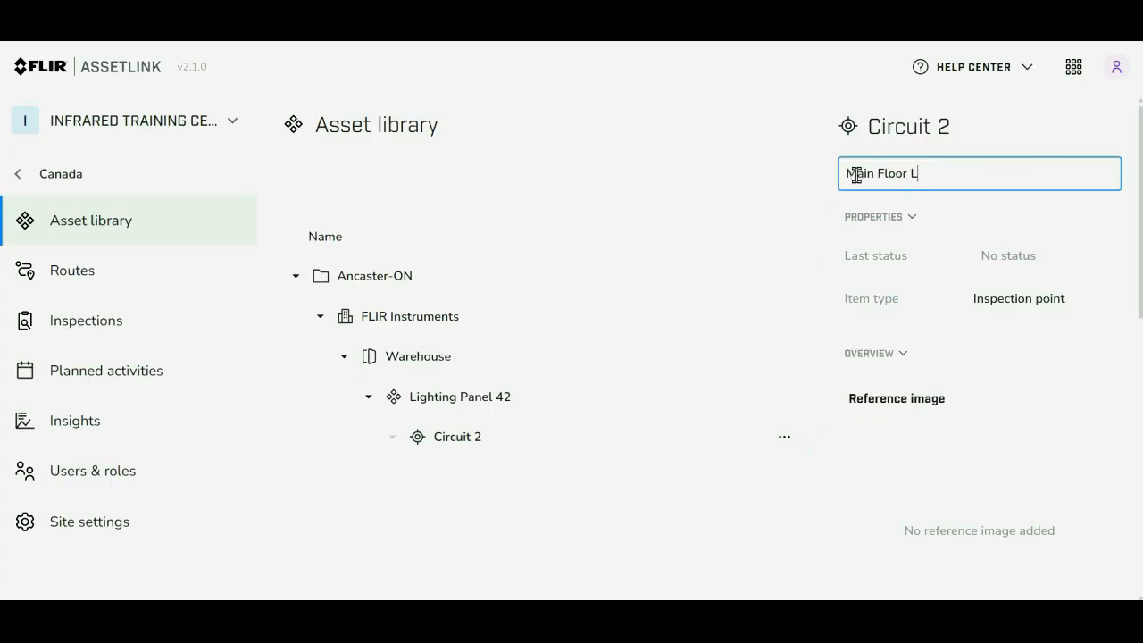
text(ights)
click(732, 505)
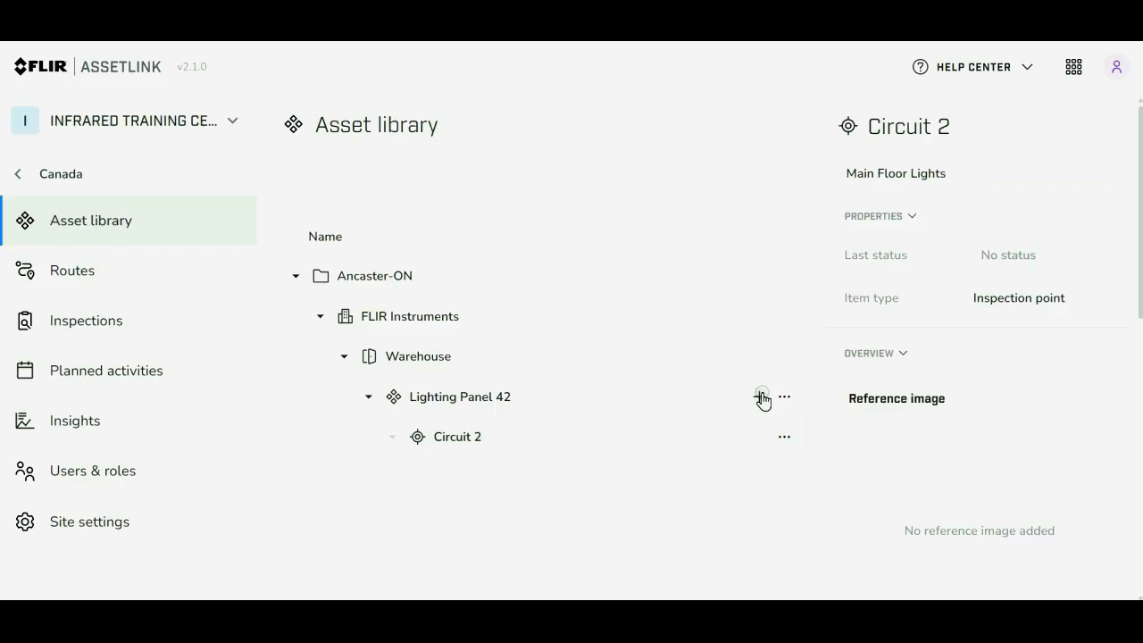
Add an inspection point named "Circuit 15" under Lighting Panel 42 and describe it as "Main Floor Heaters"
click(759, 399)
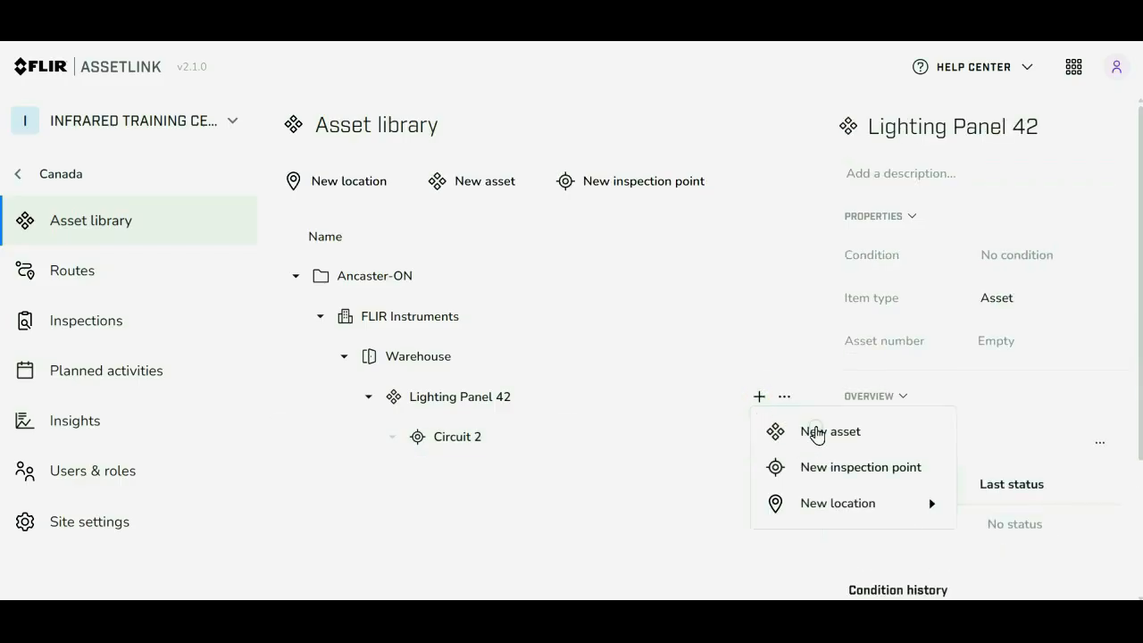
click(795, 471)
text(C)
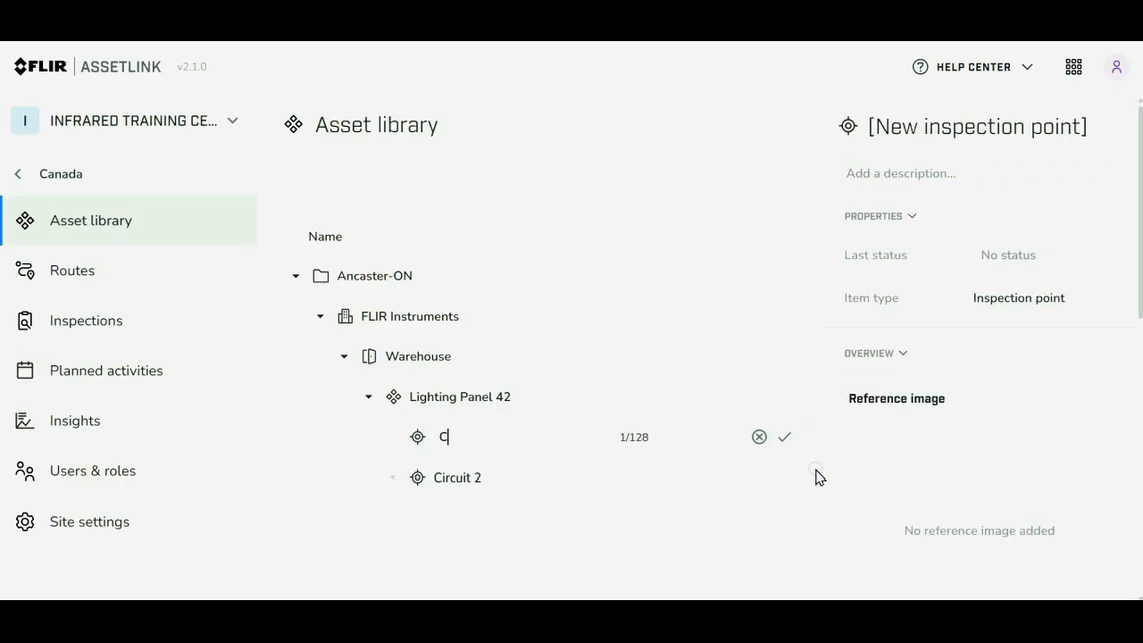
text(ircuit 15)
click(908, 173)
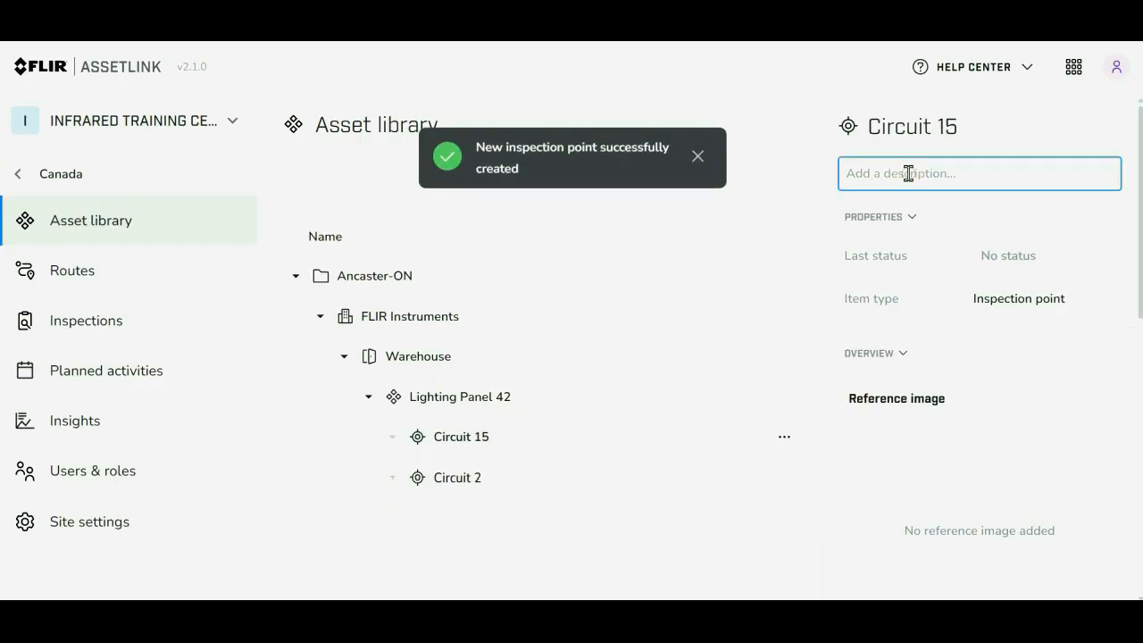
text(Mai)
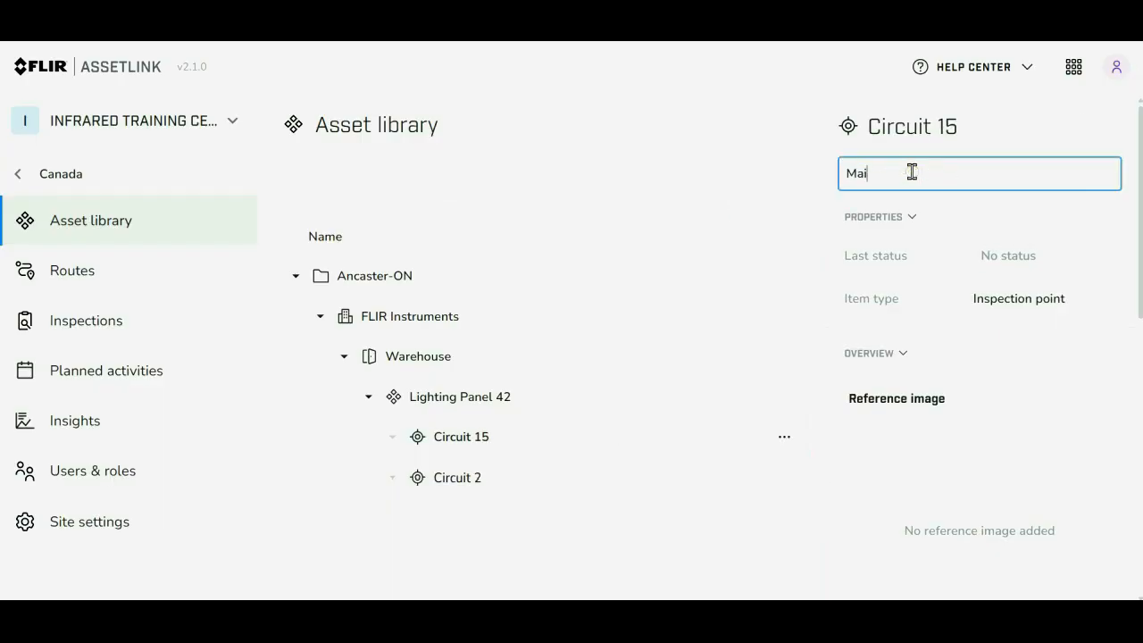
text(n Floor Heaters)
key(Return)
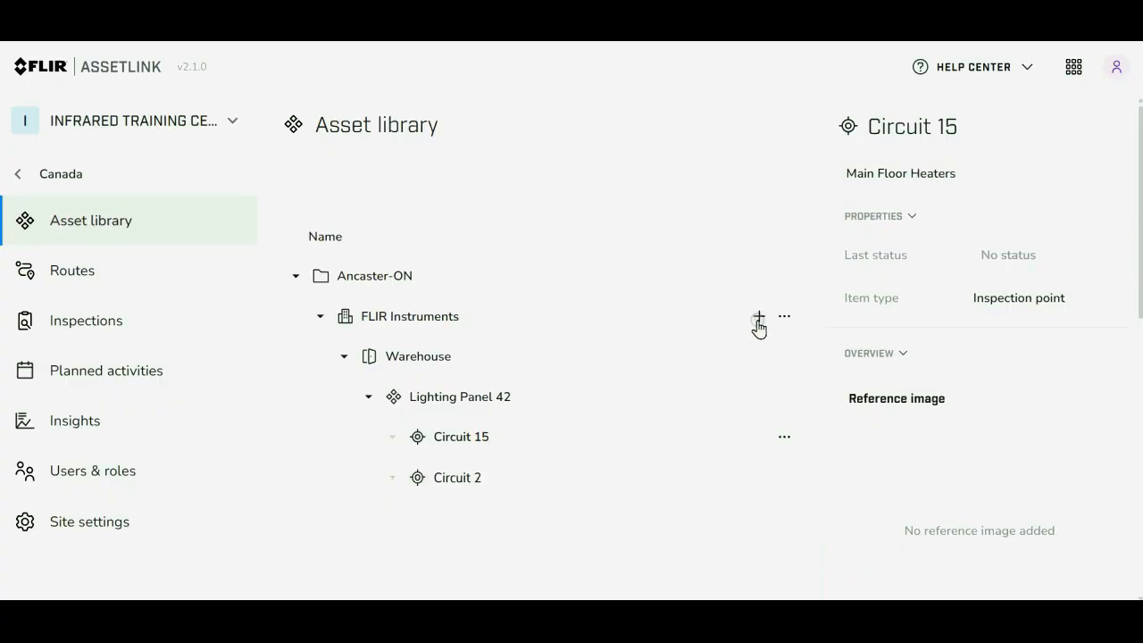
Add a room named "Server Room" inside the FLIR Instruments building
click(757, 320)
mouse_move(842, 423)
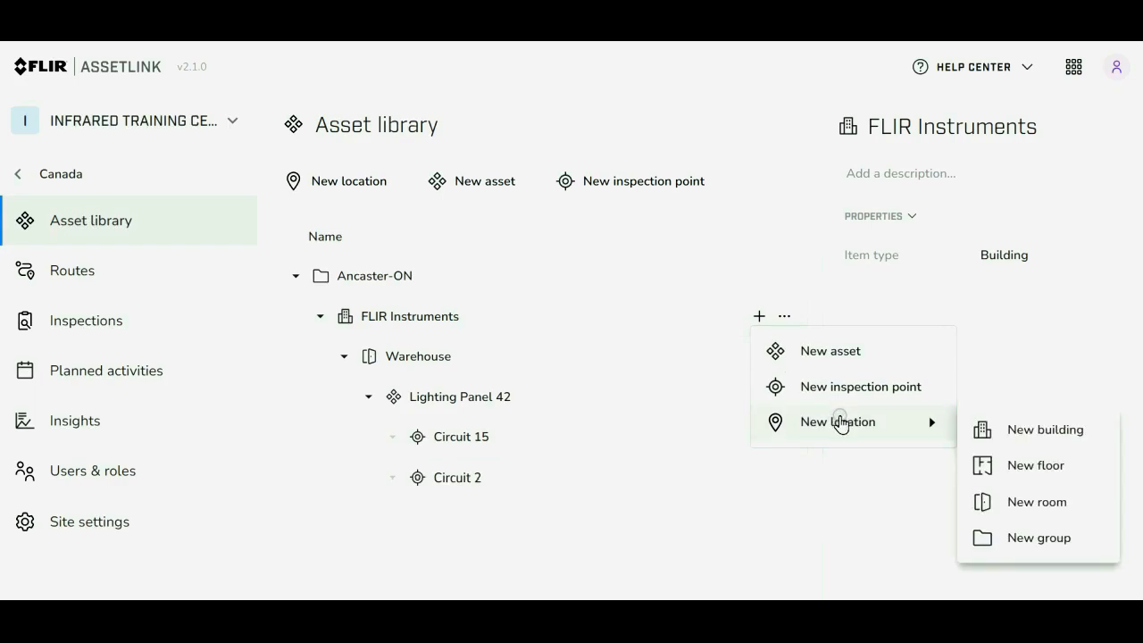
click(1022, 501)
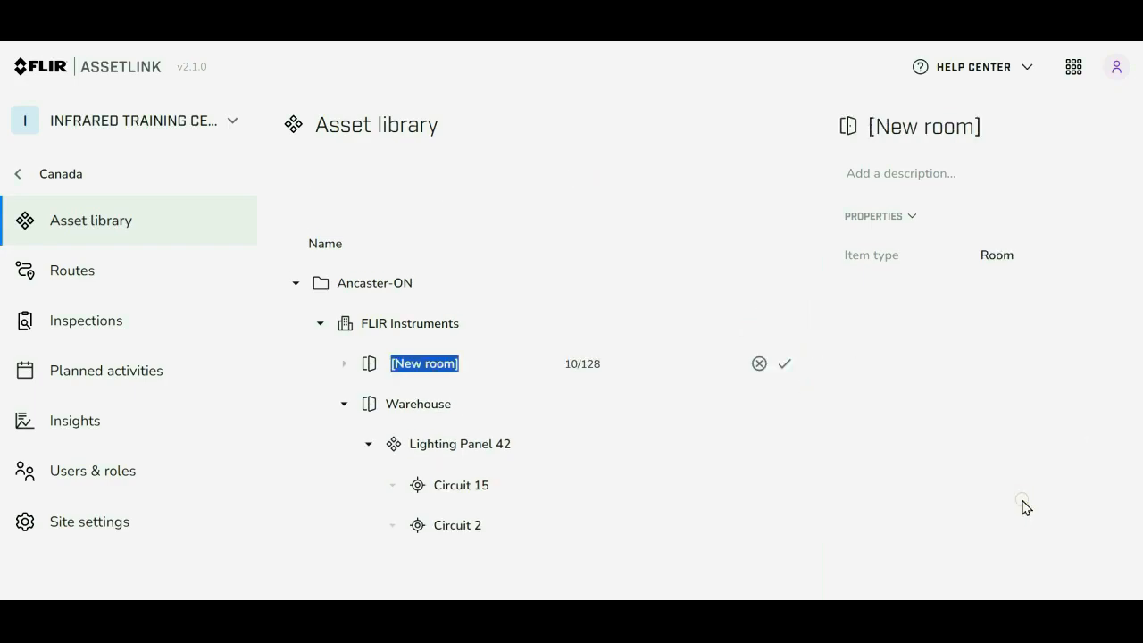
text(Server Room)
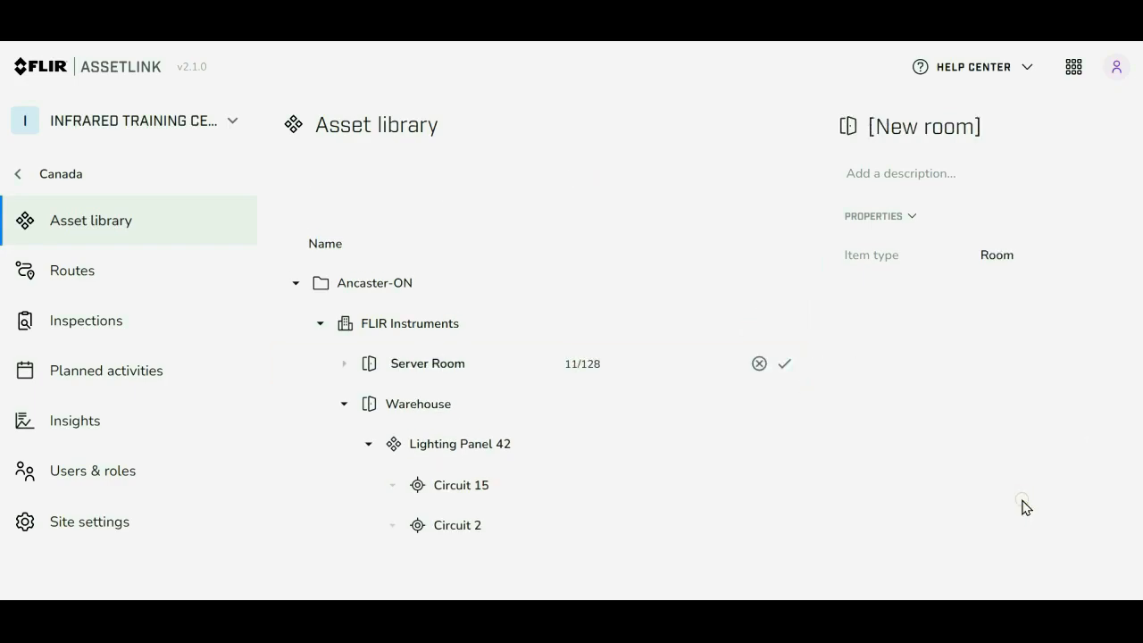
click(676, 367)
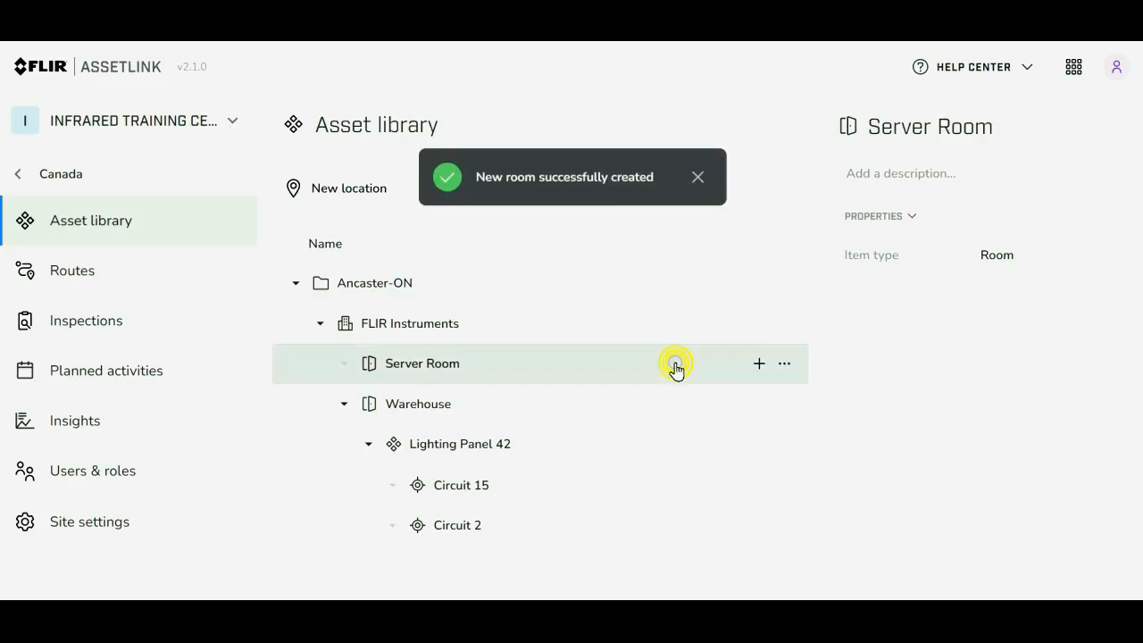
Add an asset named "Server Rack" inside the Server Room
click(759, 363)
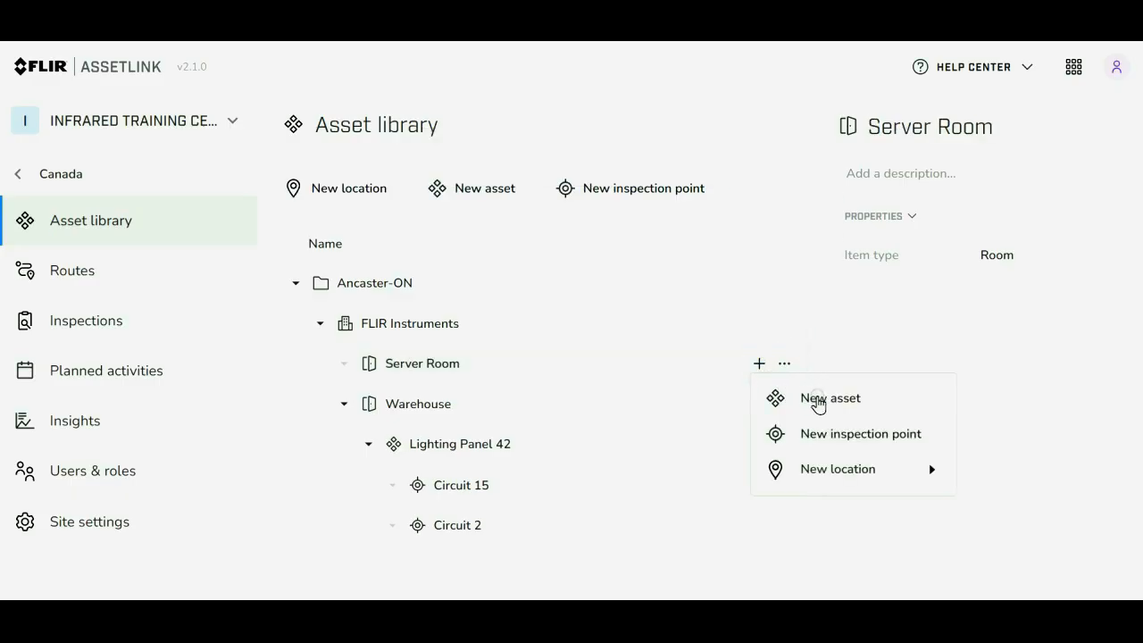
click(818, 400)
text(Server )
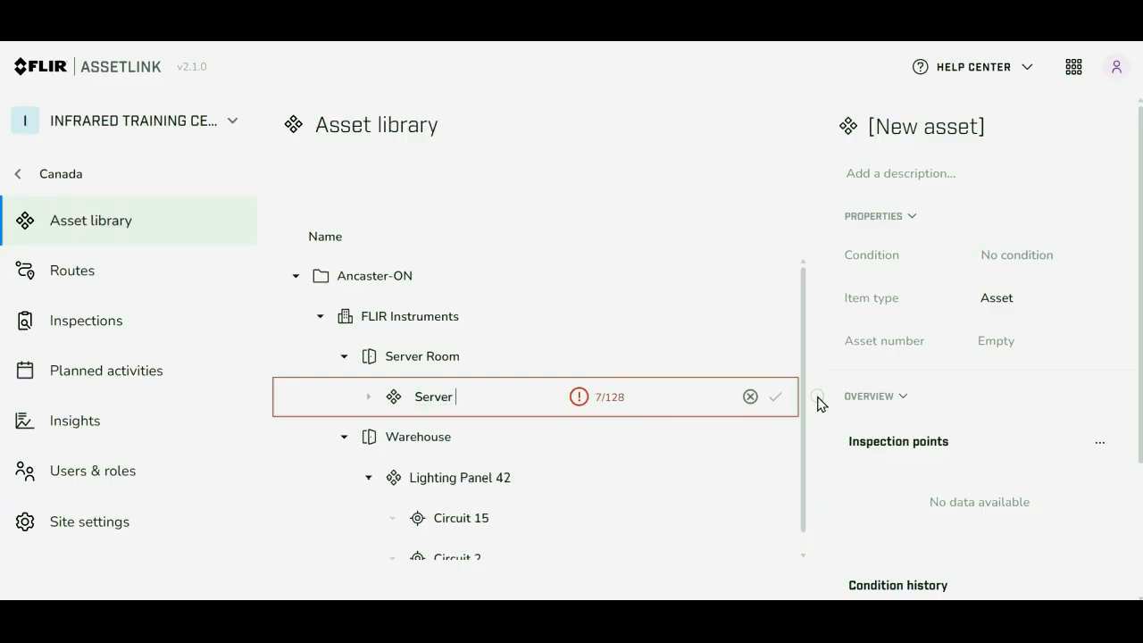
text(Rack)
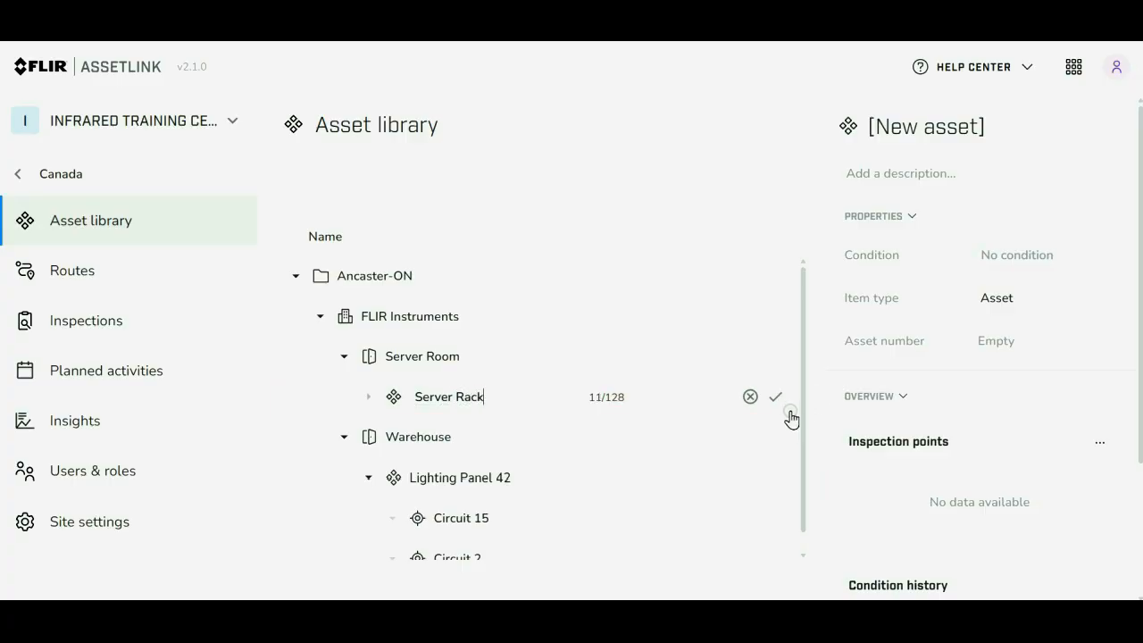
click(778, 398)
Add an inspection point named "Main Unit" under the Server Rack asset
click(752, 399)
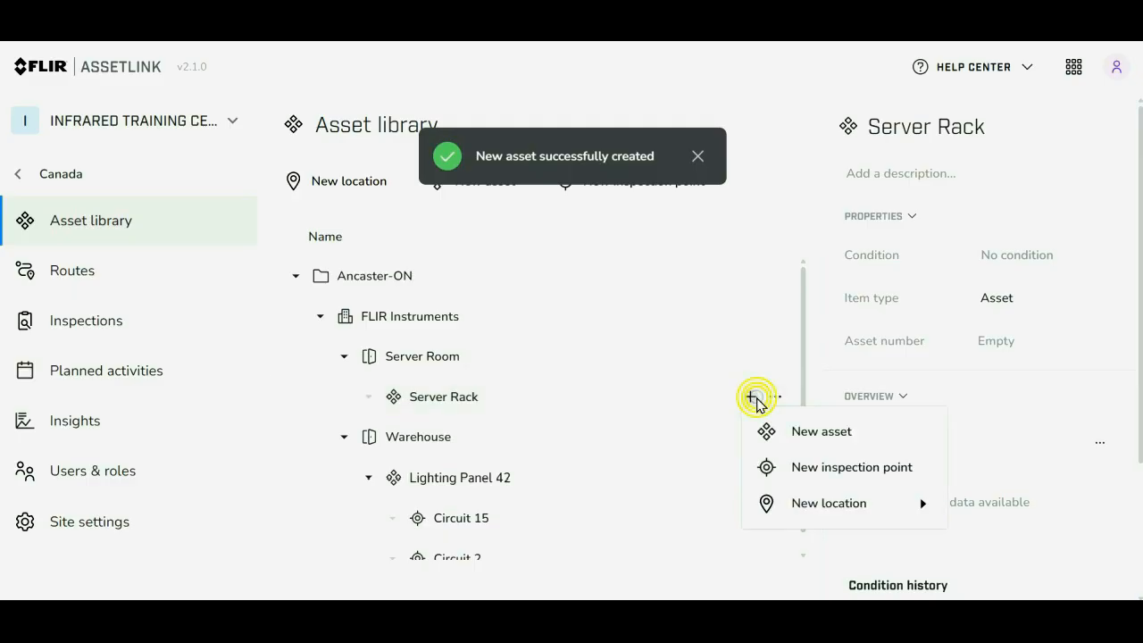
click(818, 473)
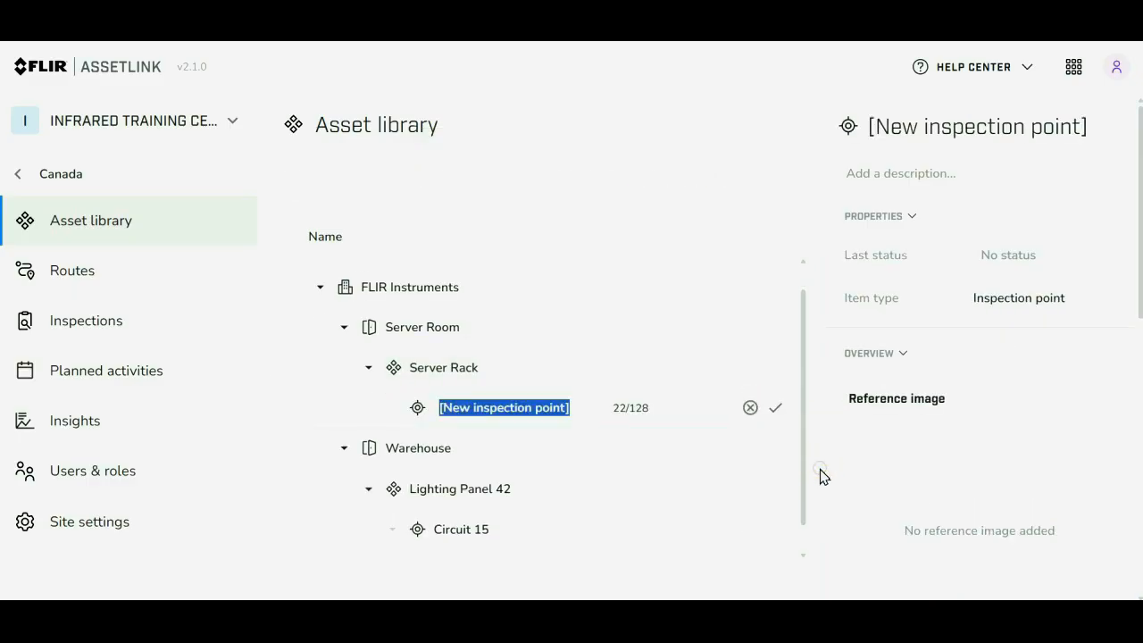
text(Main Unit)
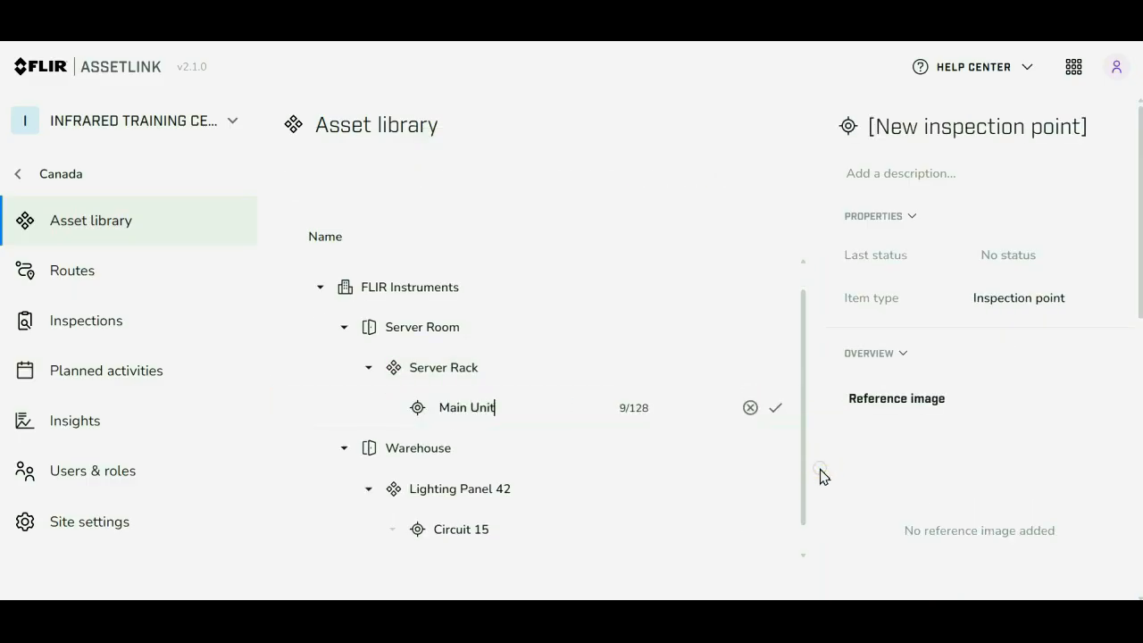
click(654, 333)
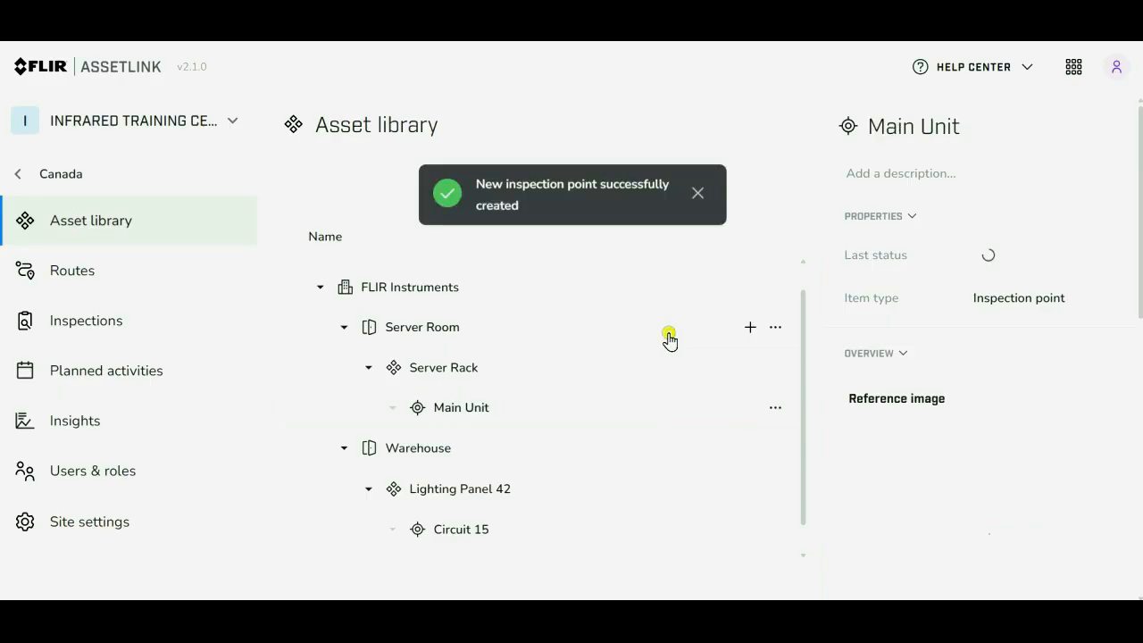
Give the Server Room the description "Appropriate Security Required"
click(923, 174)
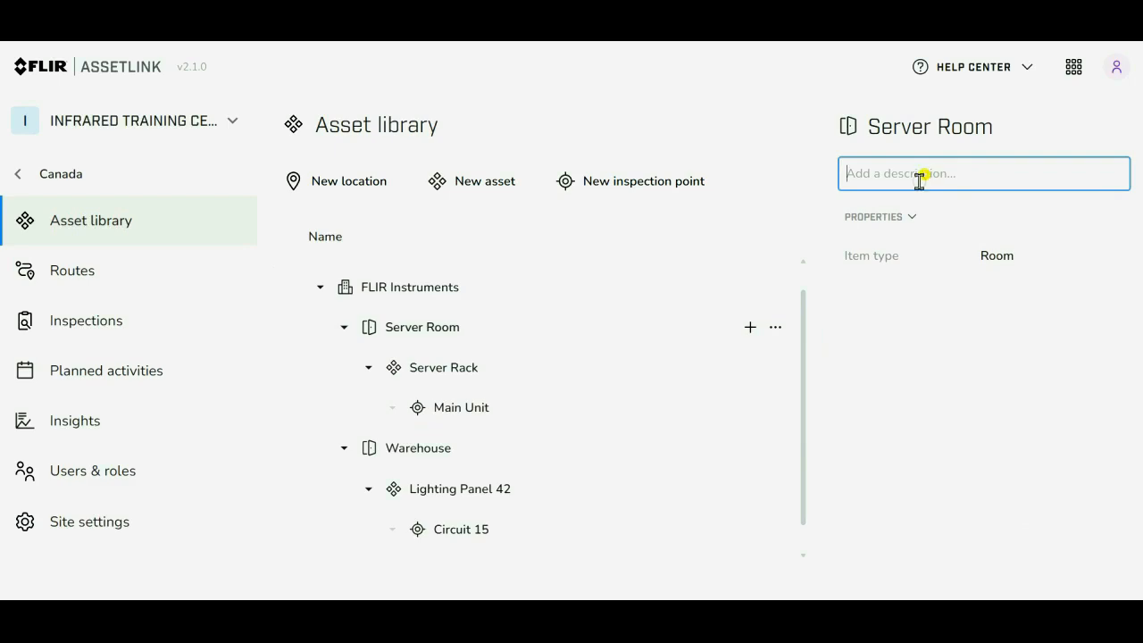
text(Appropri)
text(ate Security Required)
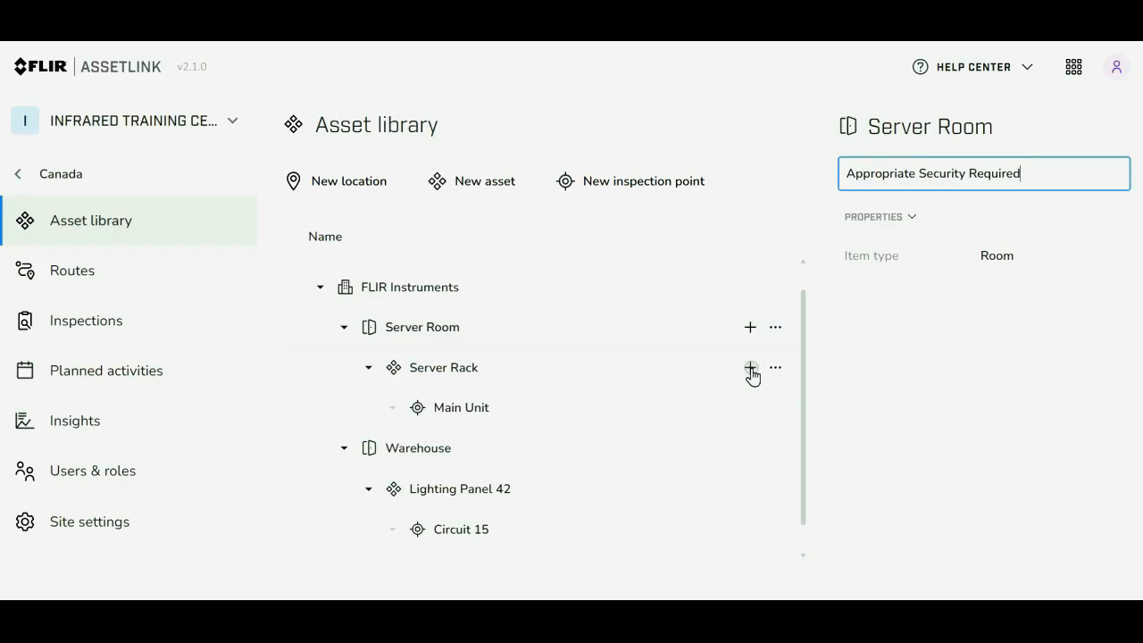
Add an asset named "UPS" inside the Server Room
click(751, 327)
click(799, 362)
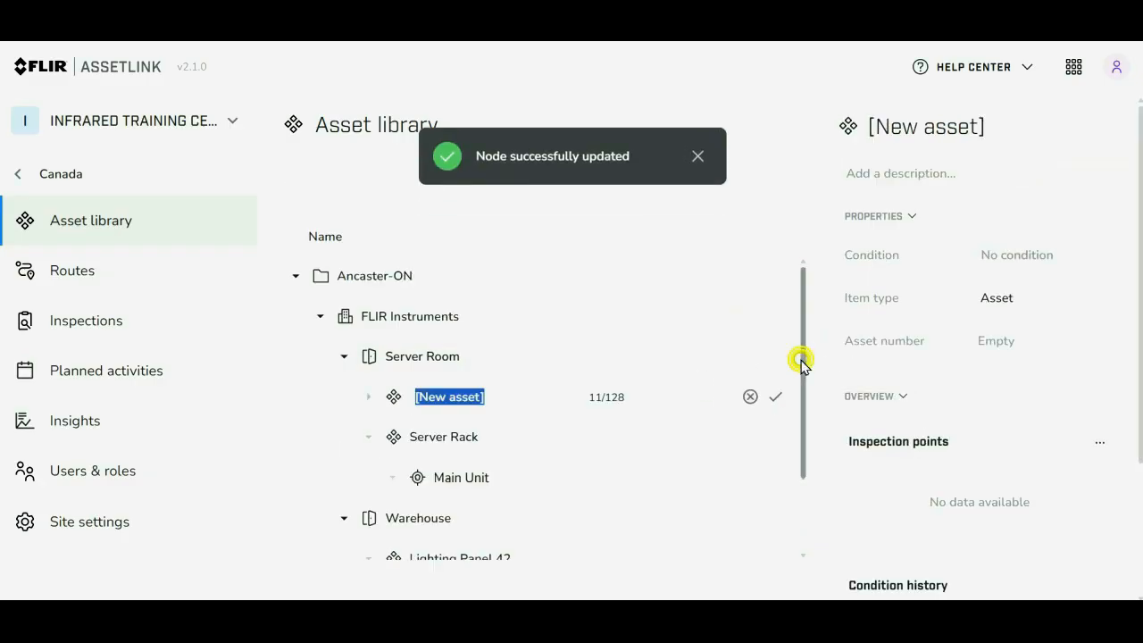
text(UPS)
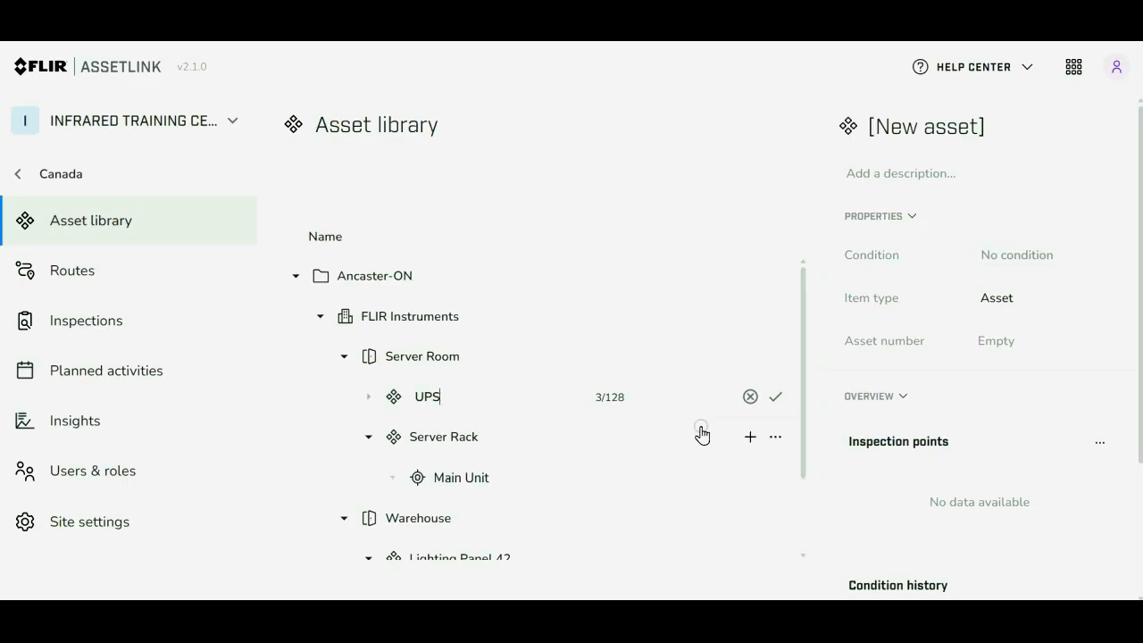
key(Return)
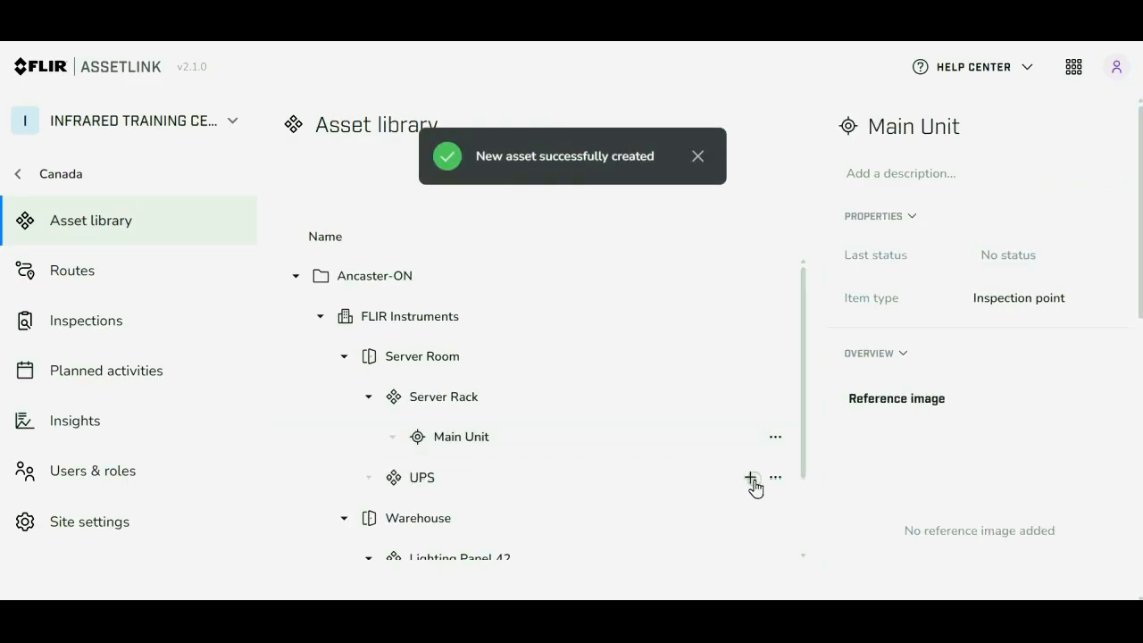
Add an inspection point named "Outgoing Power Cable" under the UPS asset
click(752, 480)
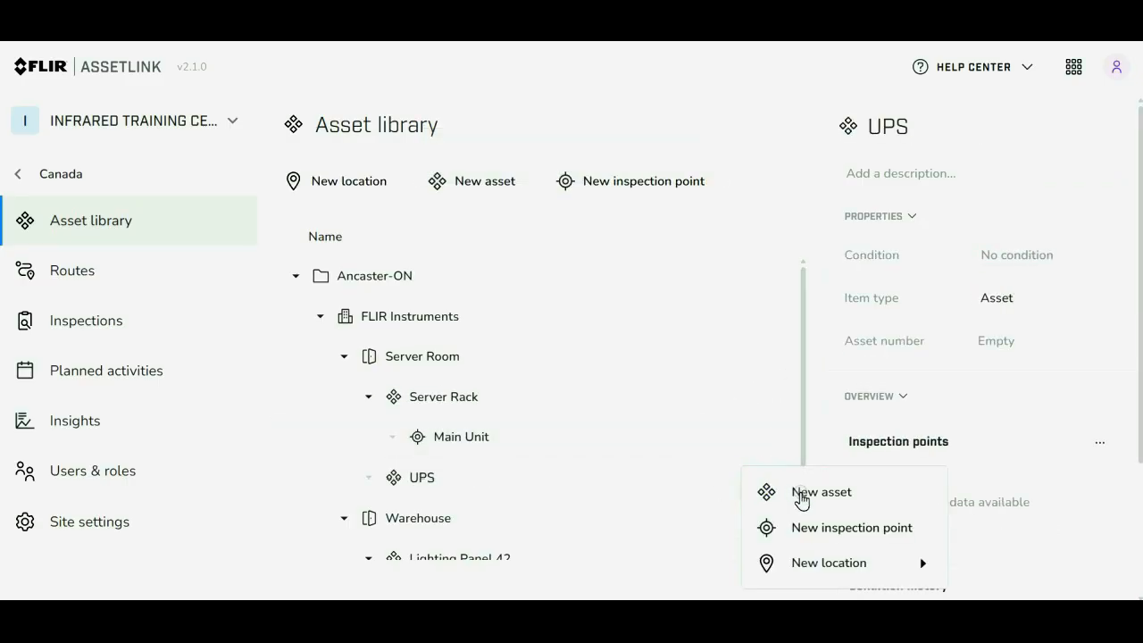
click(829, 535)
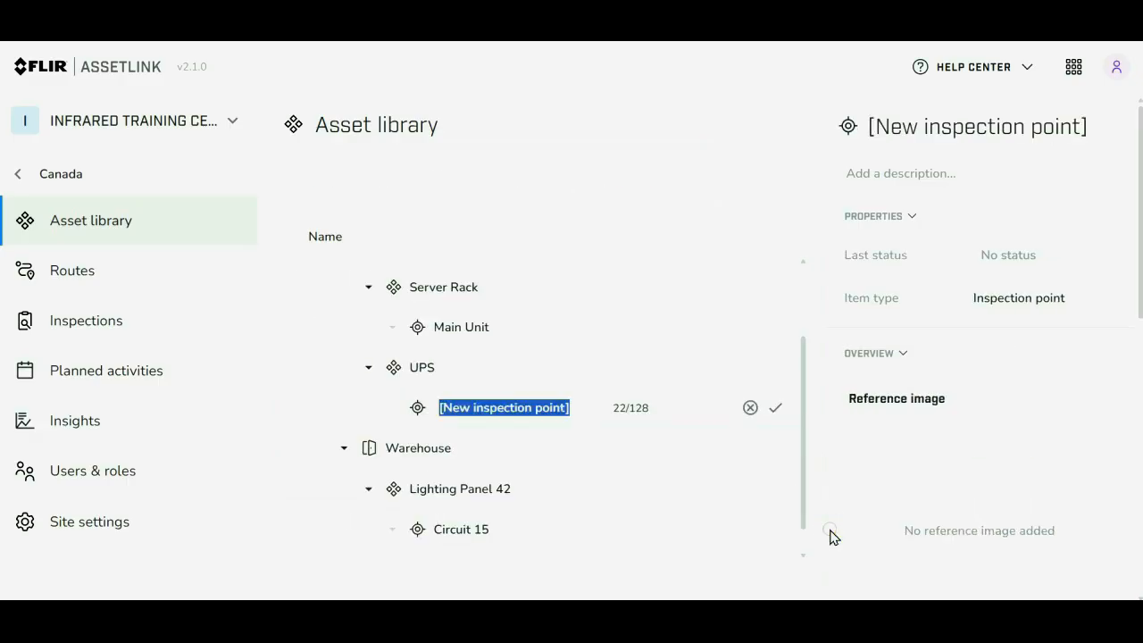
text(Outgoing )
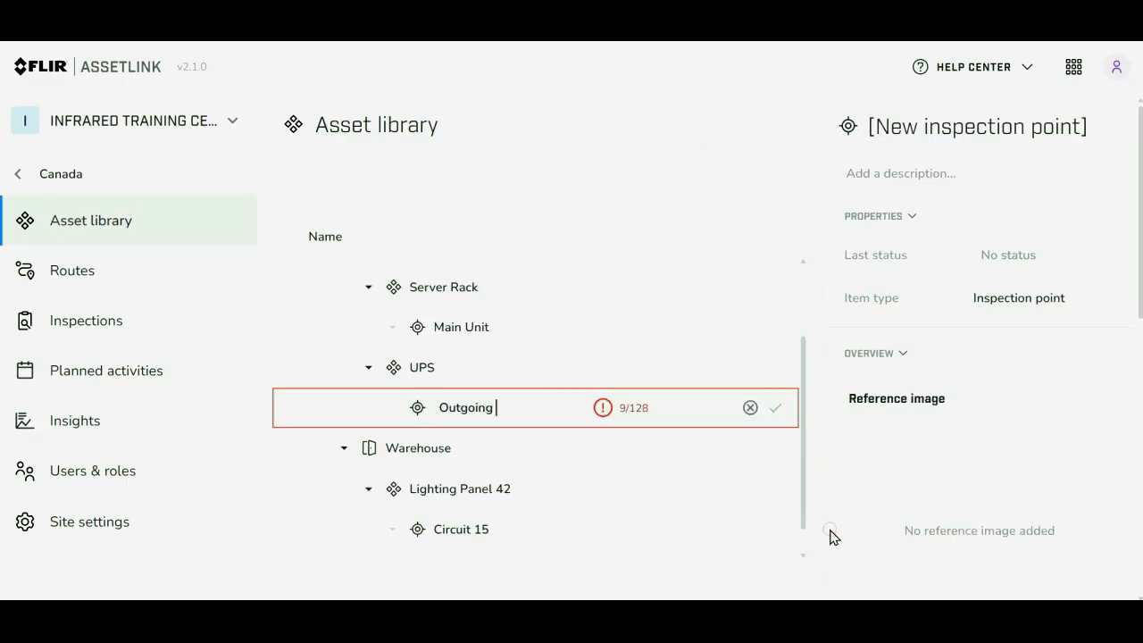
text(Power Cable)
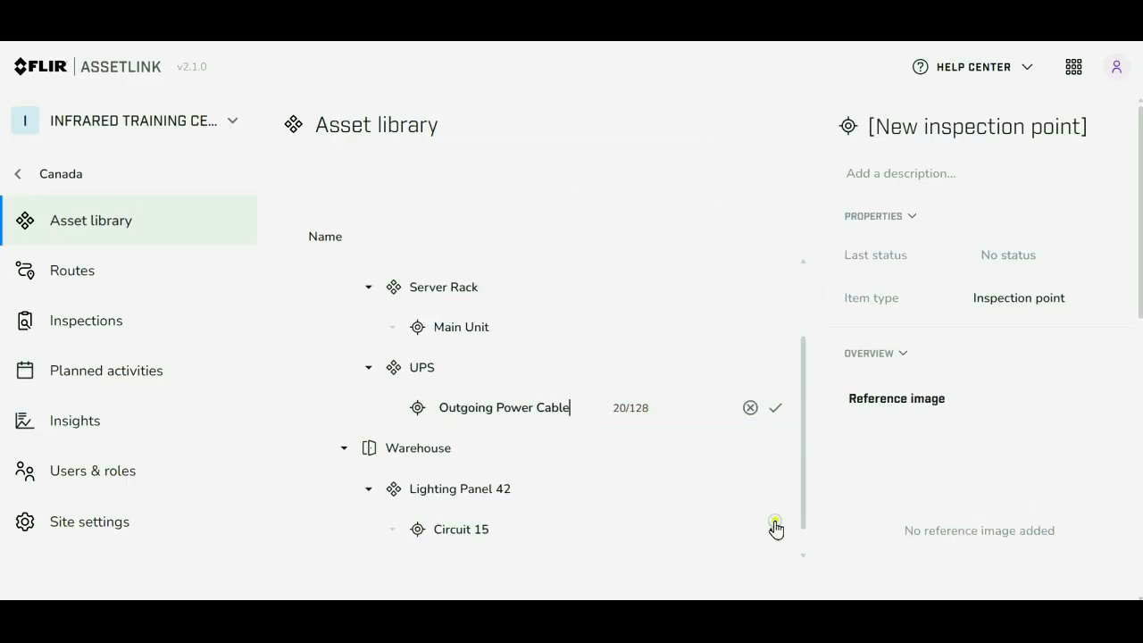
click(775, 525)
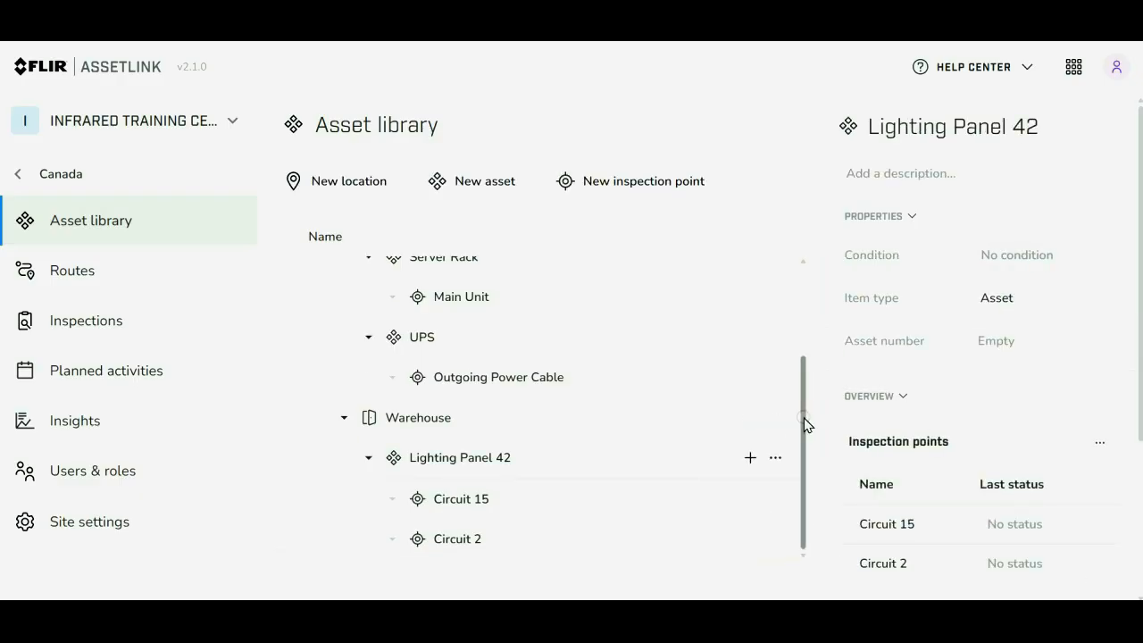
Add a room named "Calibration Lab" inside the FLIR Instruments building
drag(804, 420, 801, 326)
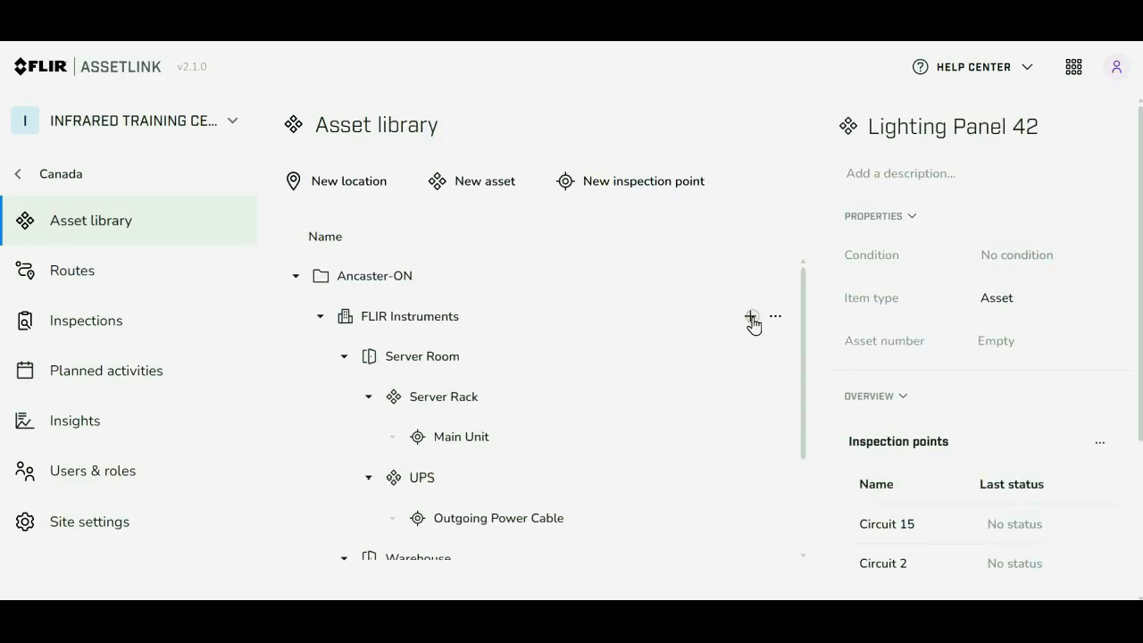
click(751, 317)
mouse_move(861, 432)
click(1011, 505)
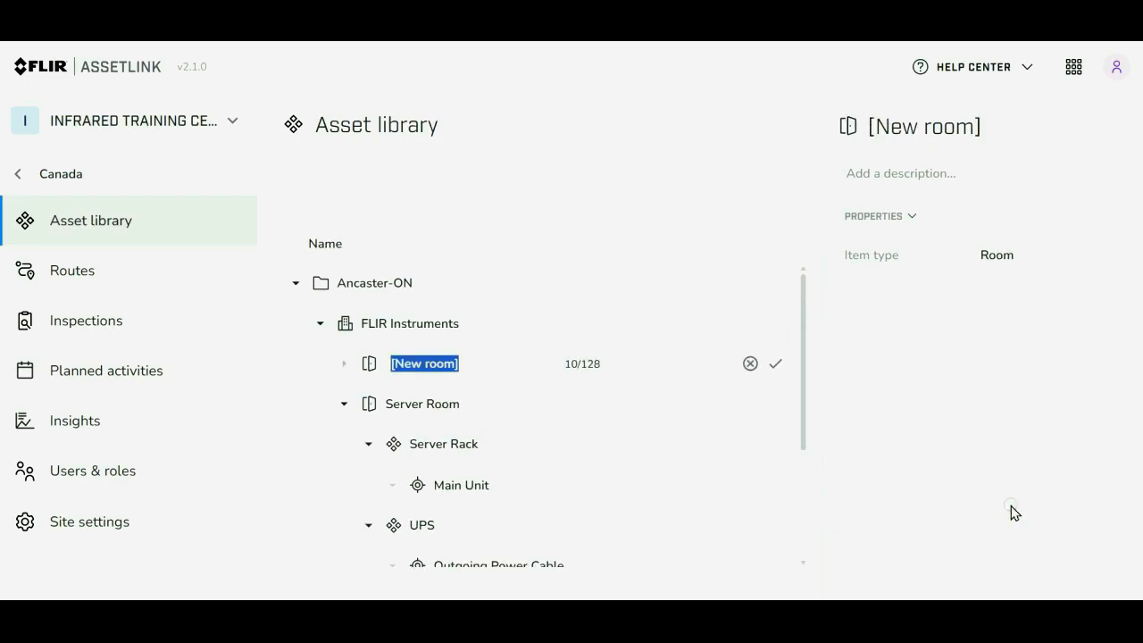
text(Calibration Lab)
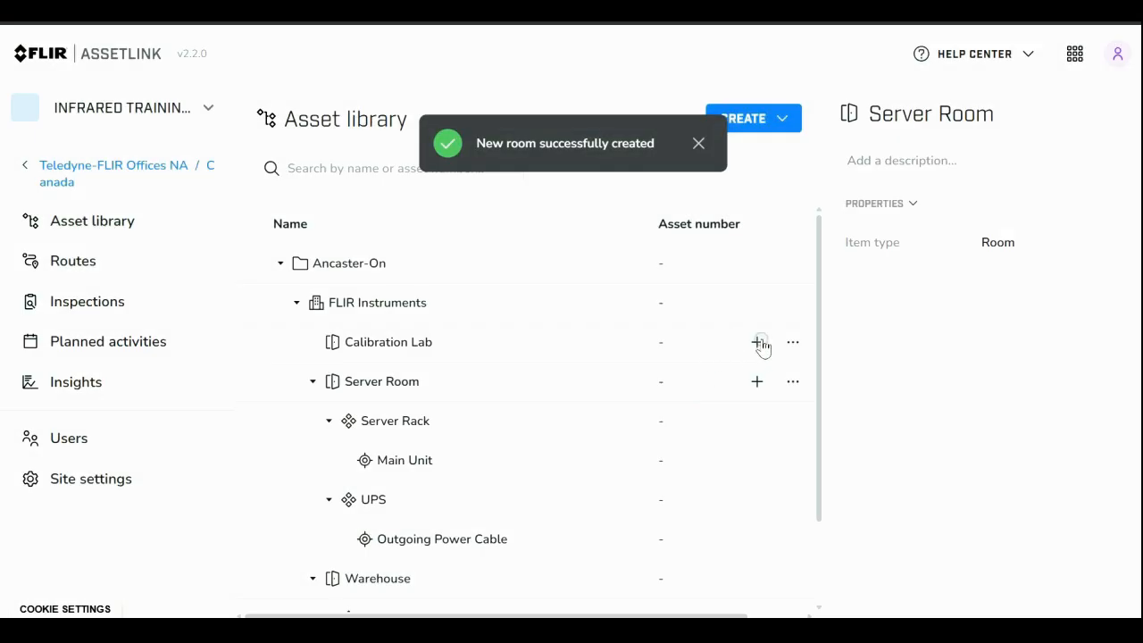
Add an asset named "55 C Blackbody" inside the Calibration Lab room
click(758, 343)
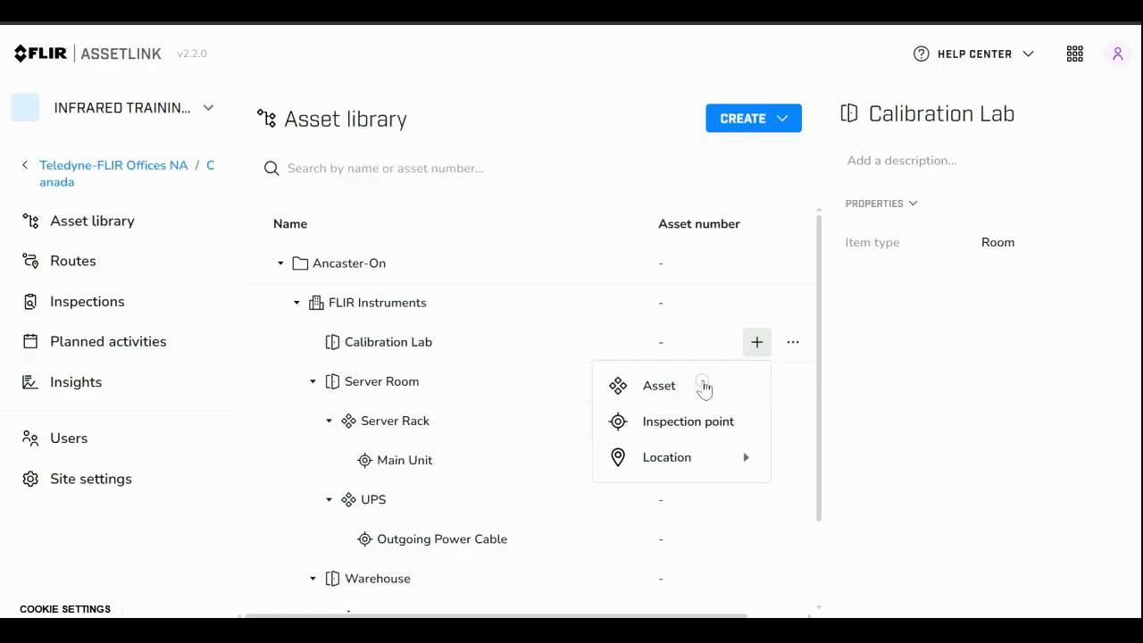
click(675, 386)
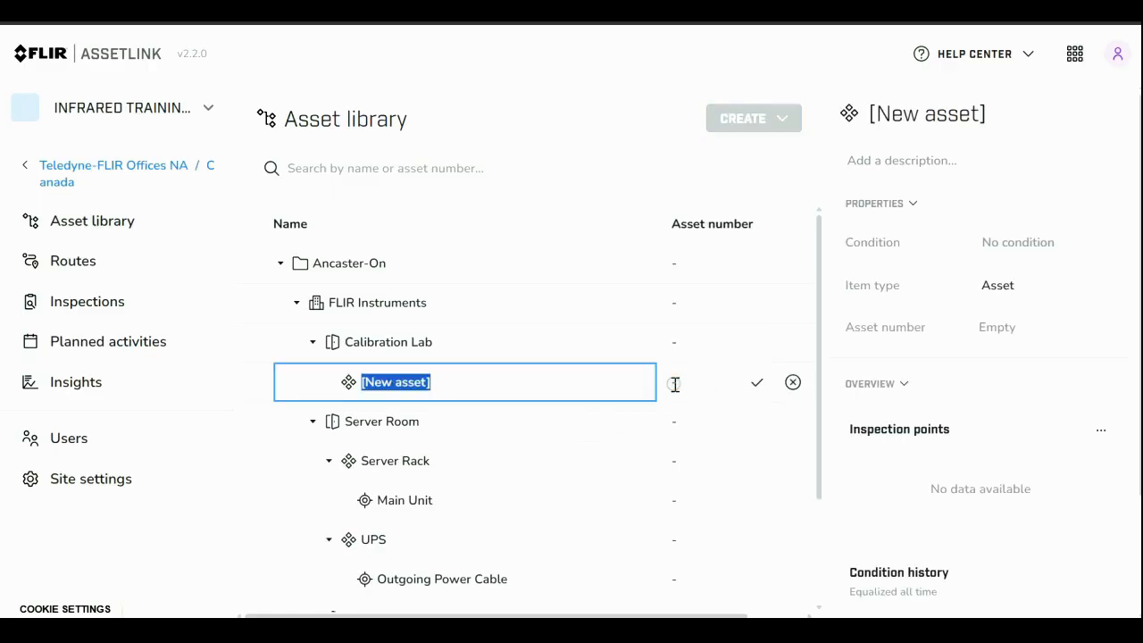
text(55 C )
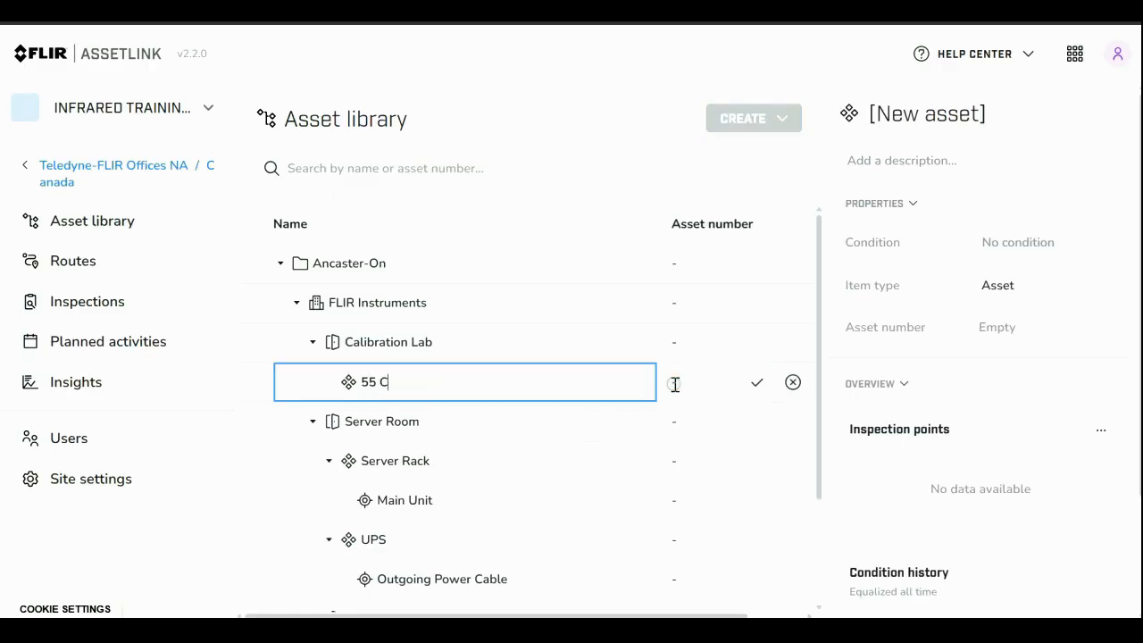
text(Blackbody)
click(749, 381)
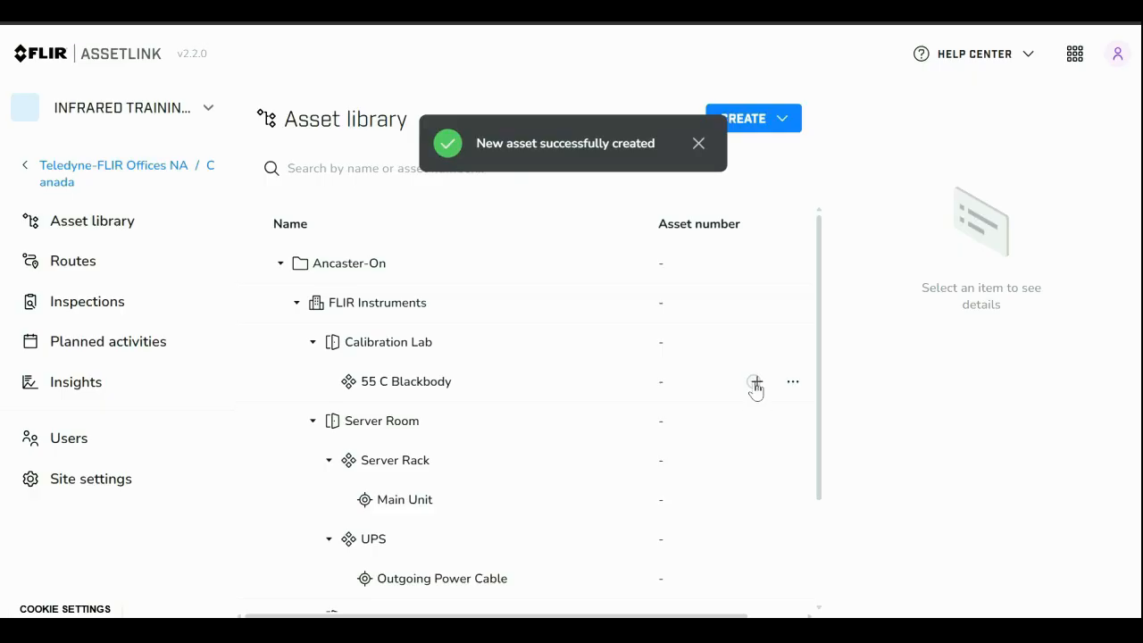
Add an inspection point named "BB Cavity" under the 55 C Blackbody asset
click(755, 384)
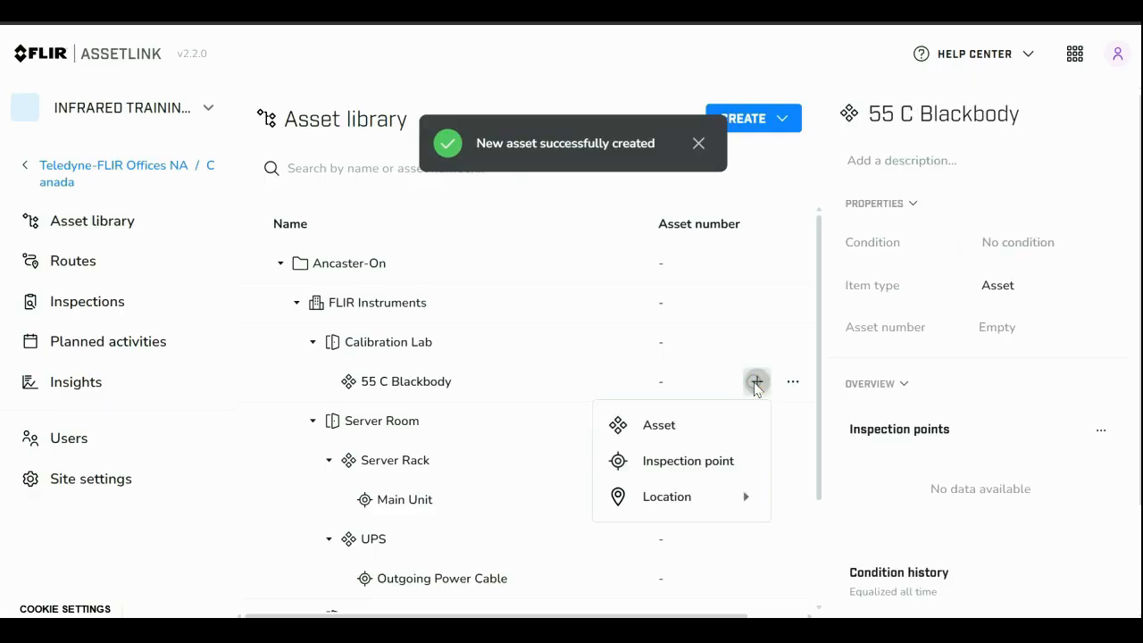
click(663, 462)
text(BB)
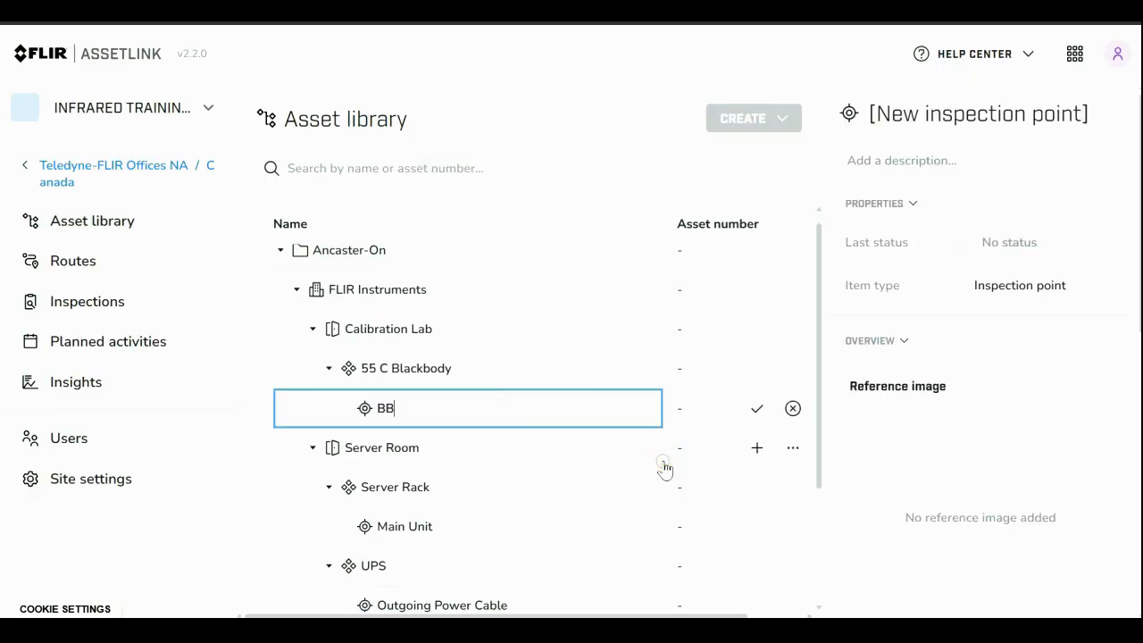
text( Cavity)
click(757, 408)
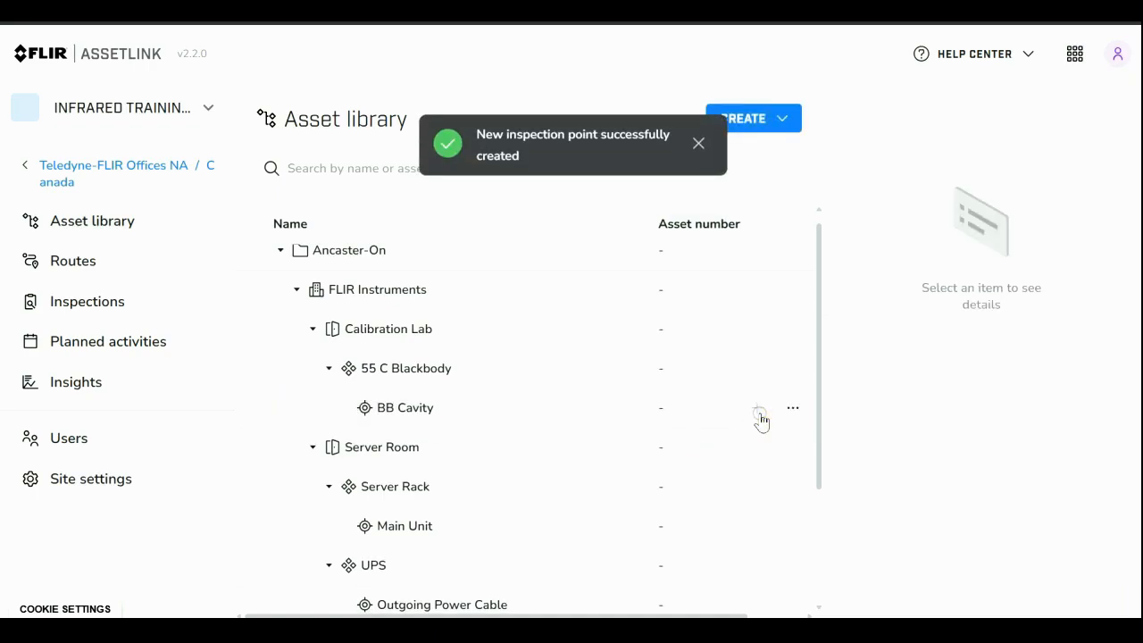
Give the BB Cavity inspection point the description "Ensure emissivity is set to .99"
click(666, 411)
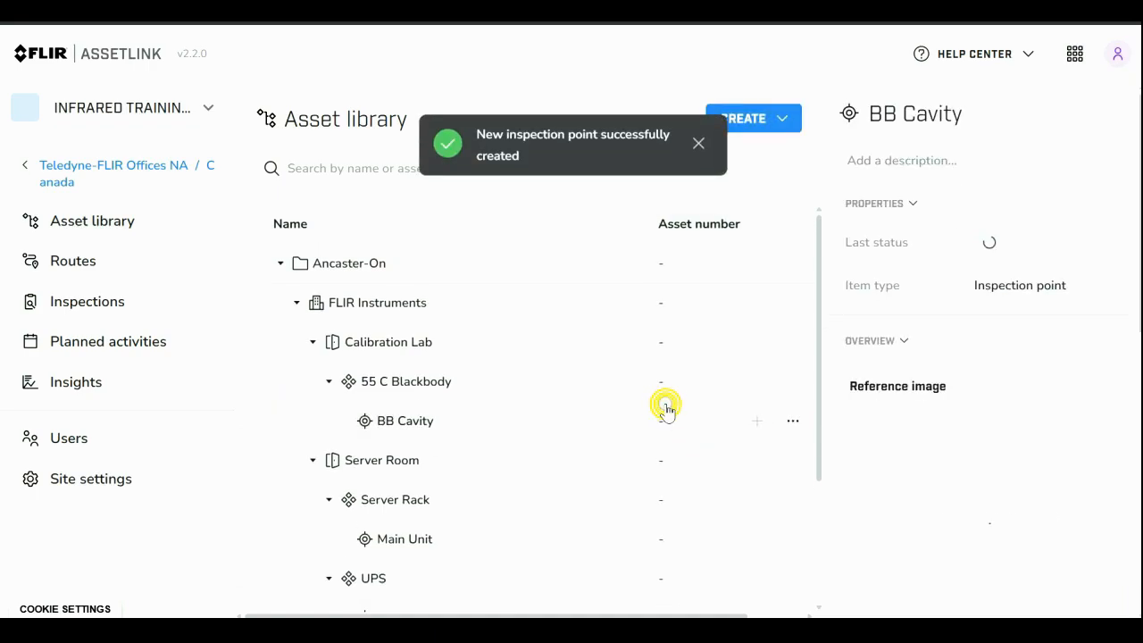
click(934, 153)
click(934, 154)
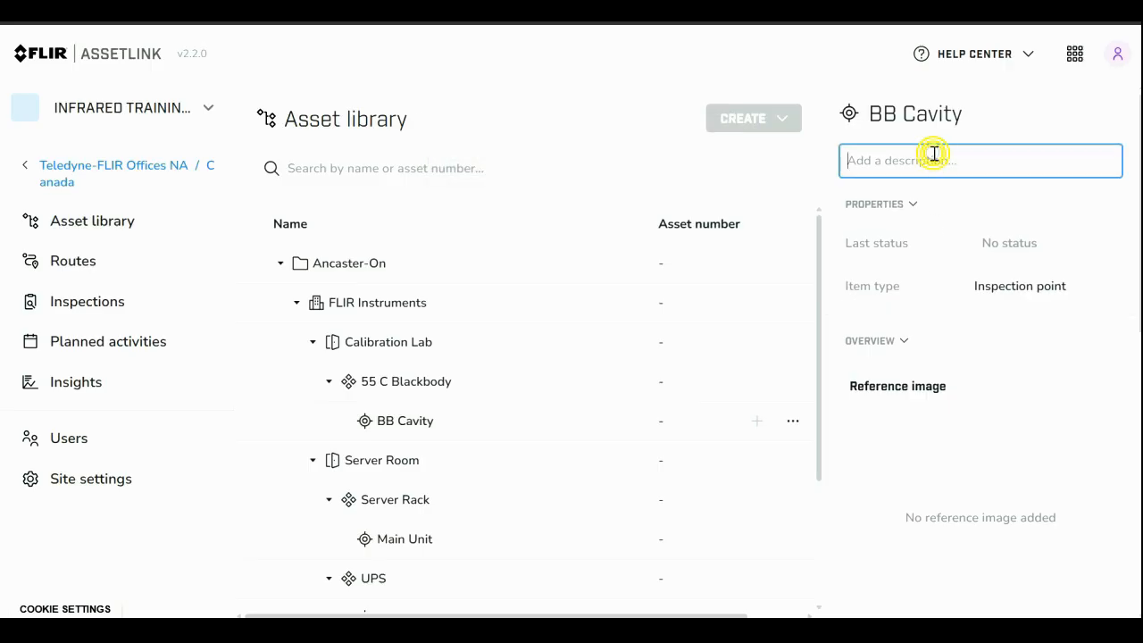
text(Ensure emissivity is set to .99)
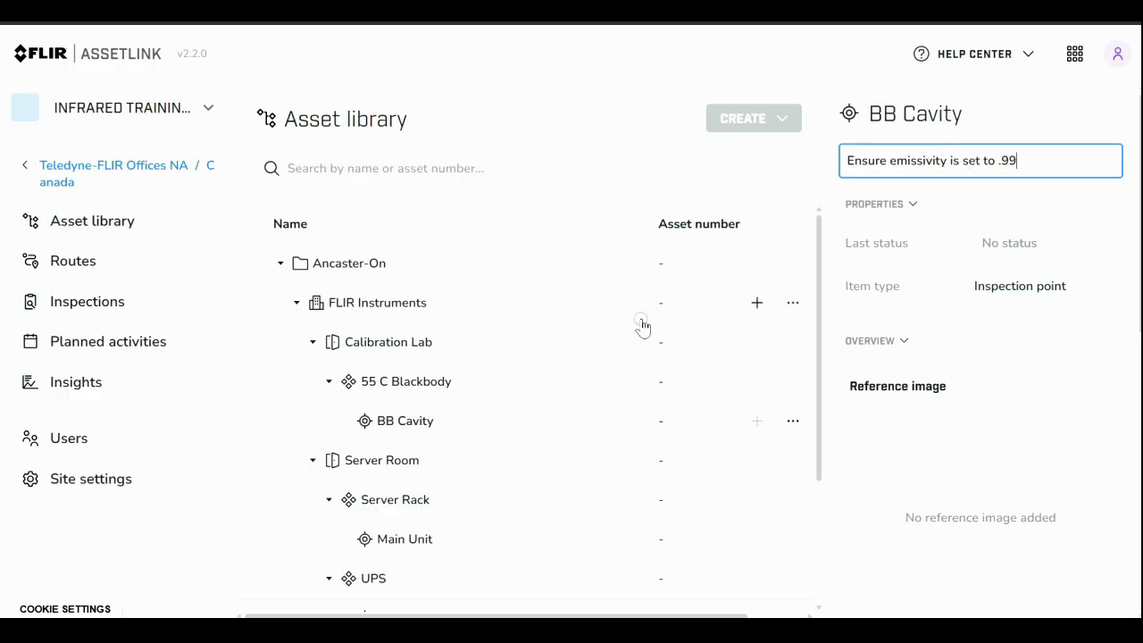
click(667, 404)
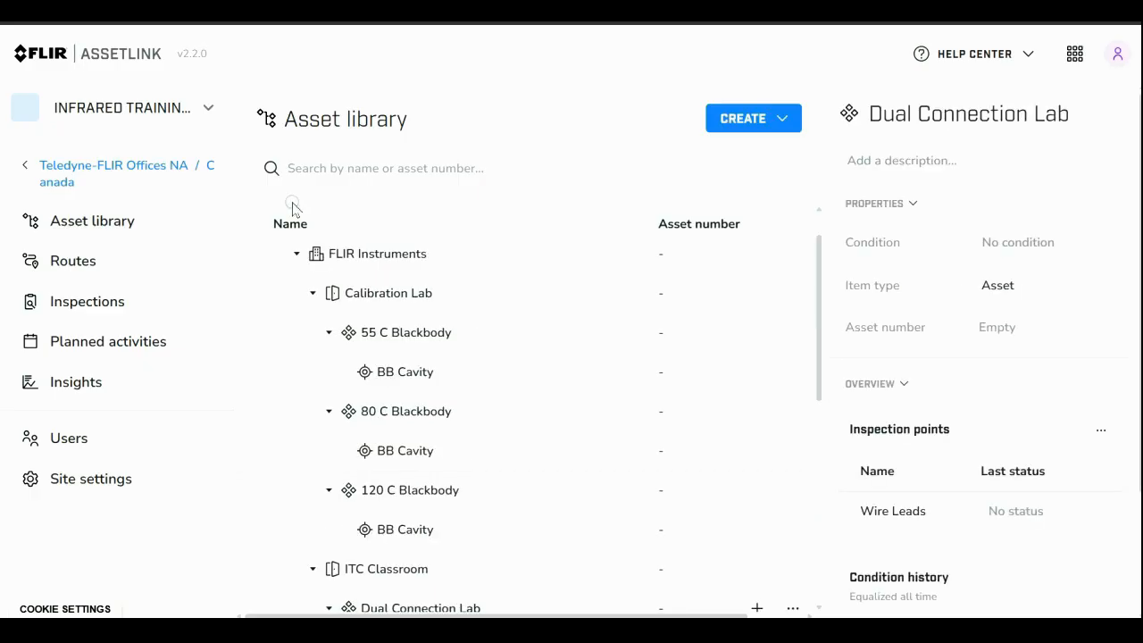
Expand the Waterloo-ON group and the building inside it in the Canada site's asset library
click(95, 225)
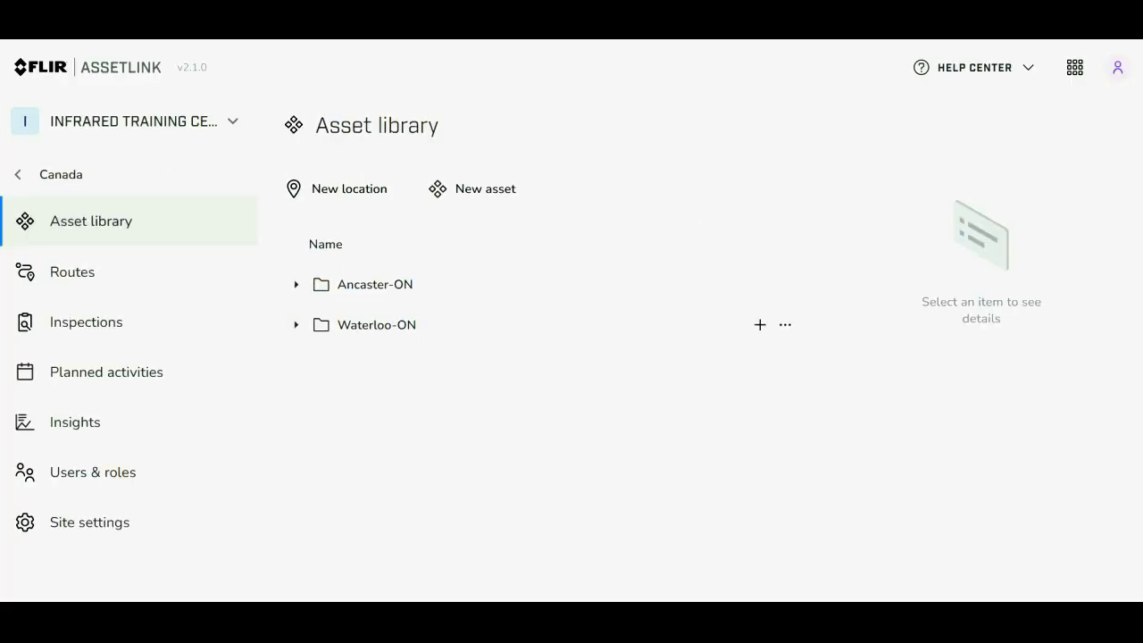
click(295, 324)
click(320, 364)
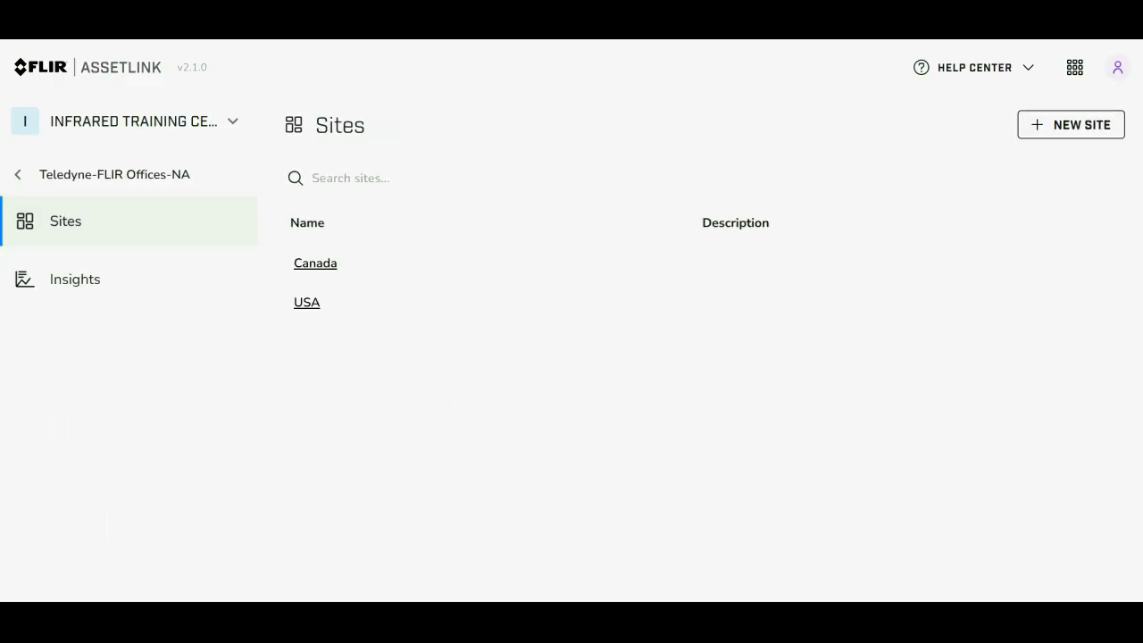
Open the USA site's asset library and expand the Hudson-NH group down to the contents of its FLIR Instruments building
click(306, 302)
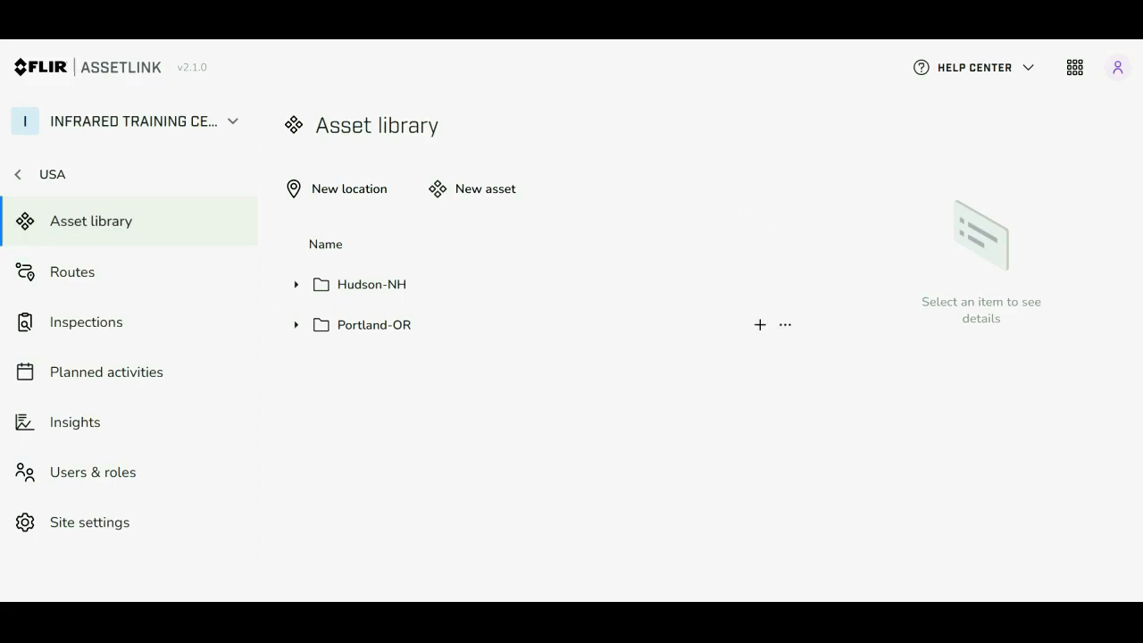
click(296, 284)
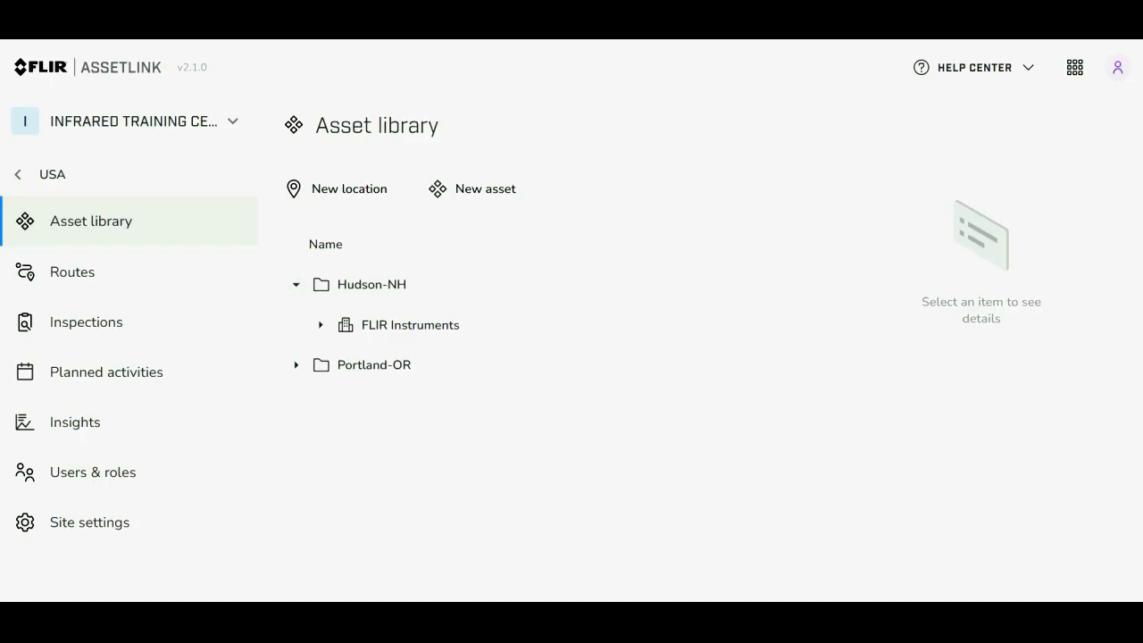
click(321, 325)
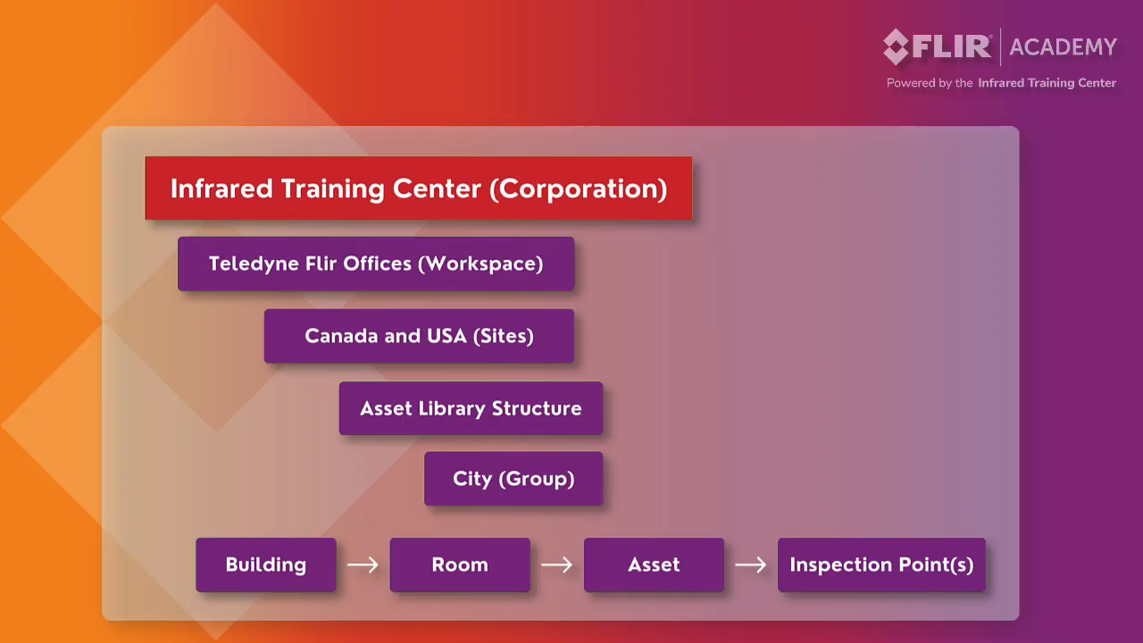
In the Excel workbook's Sheet1, enter the column headers "Asset" in D1 and "Inspection Point" in E1
key(Tab)
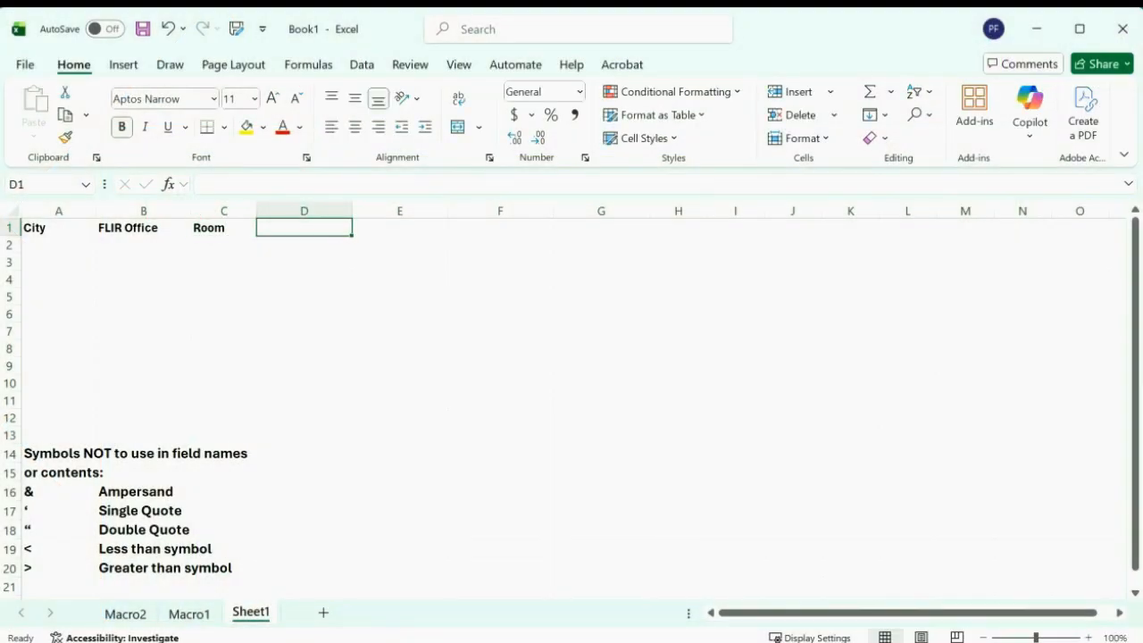
text(Asset)
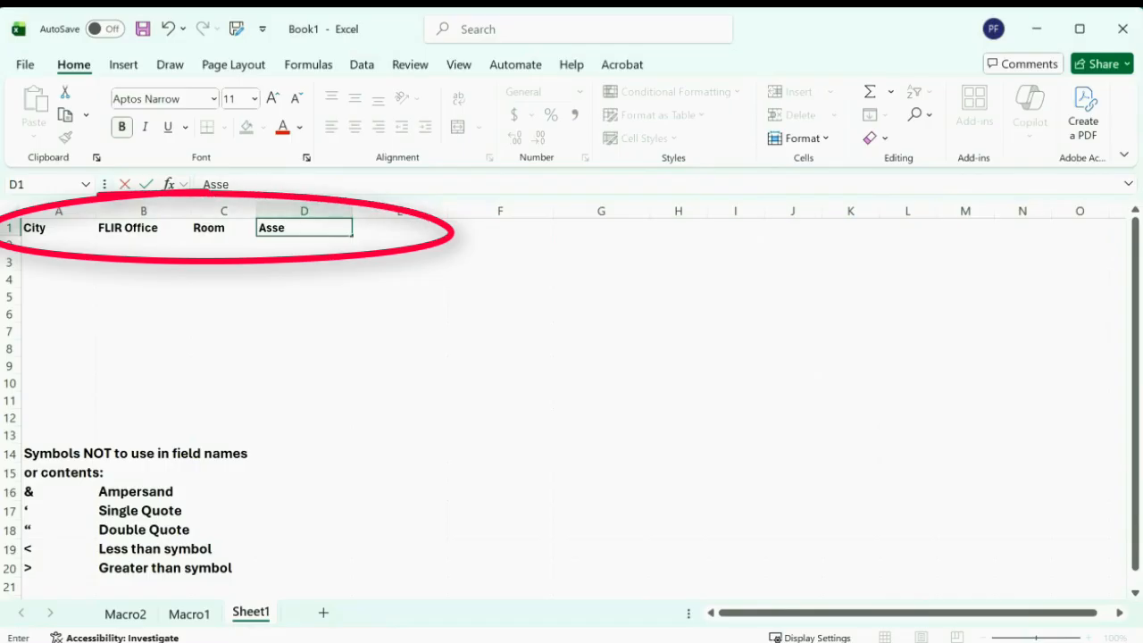
key(Tab)
text(Ins)
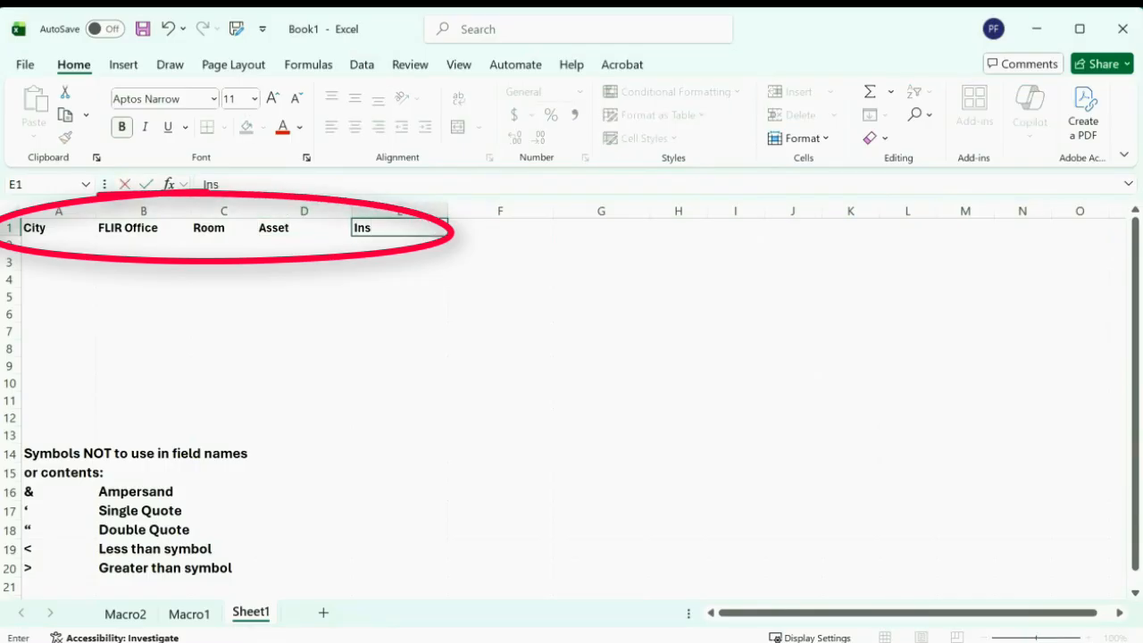
text(pection)
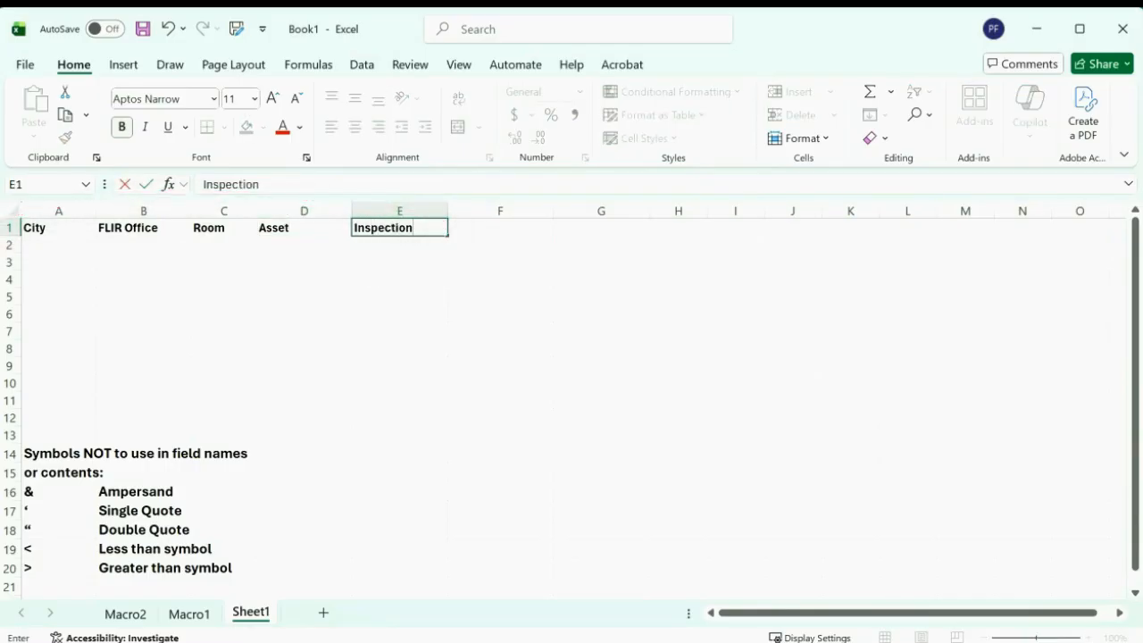
text( Point)
key(Tab)
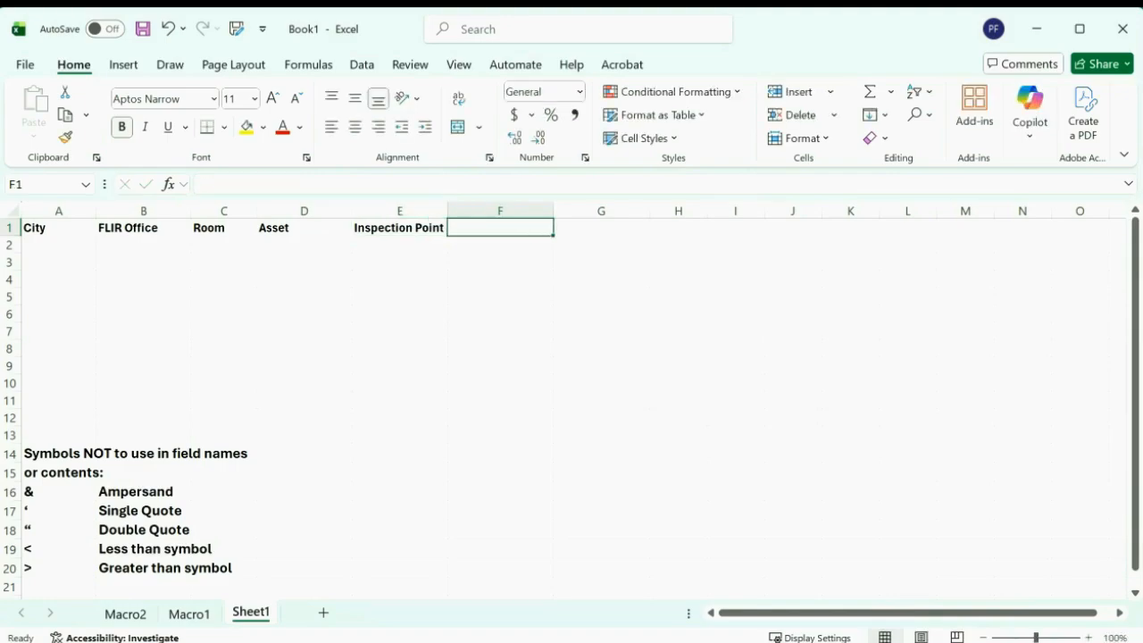
Complete the header row with "Description-Notes" in F1 and "Asset-Manager" in G1
text(Desc)
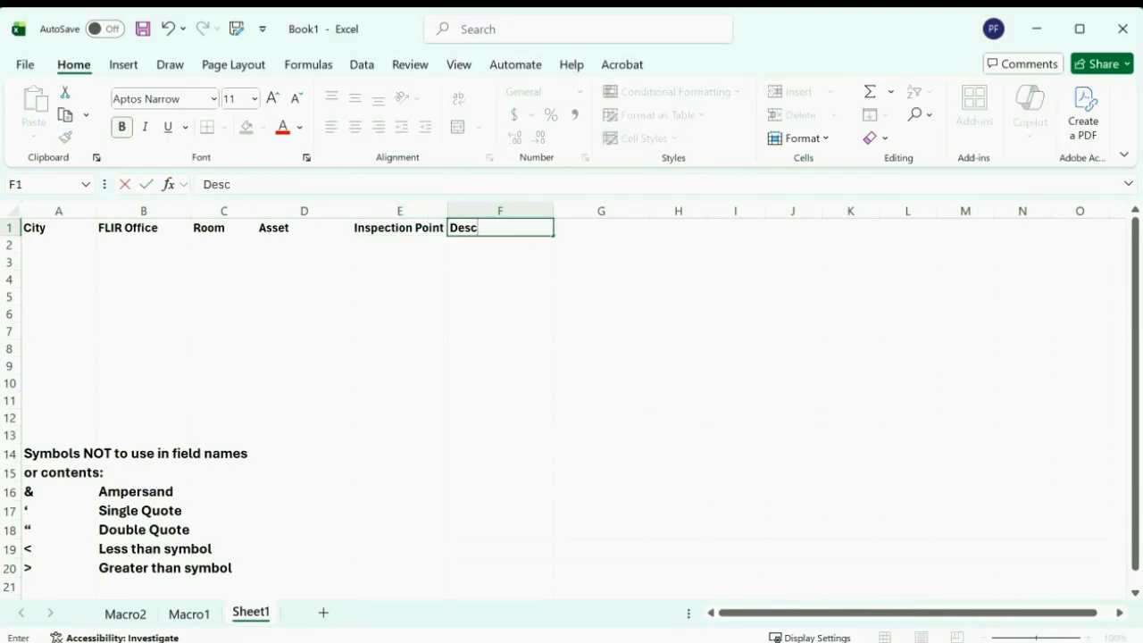
text(ription-Notes)
key(Tab)
text(Ass)
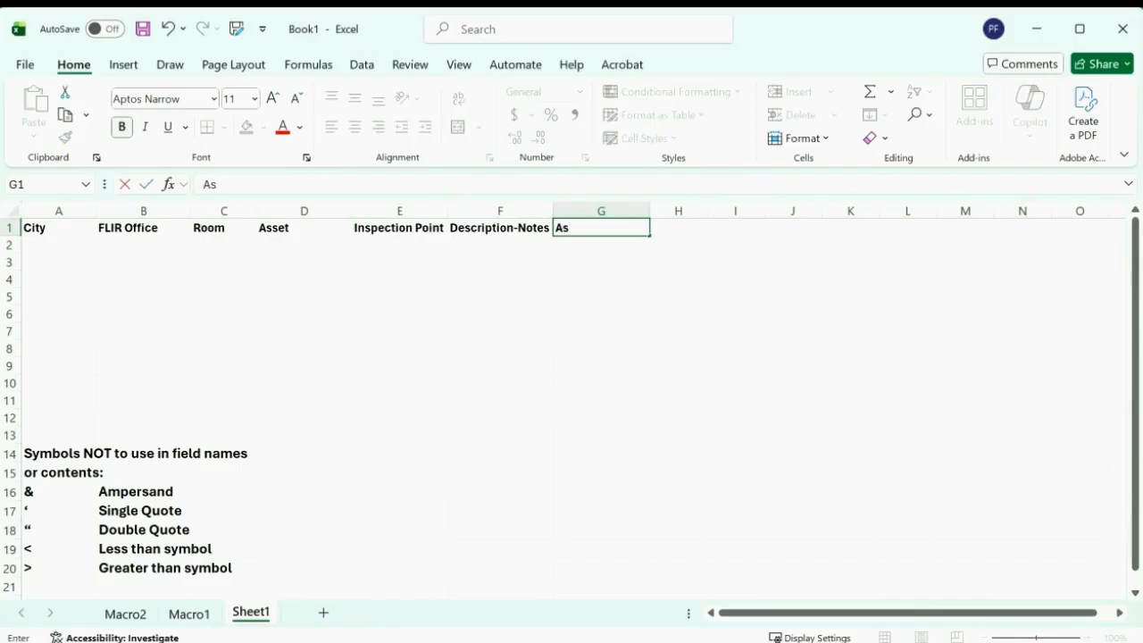
text(et-Manager)
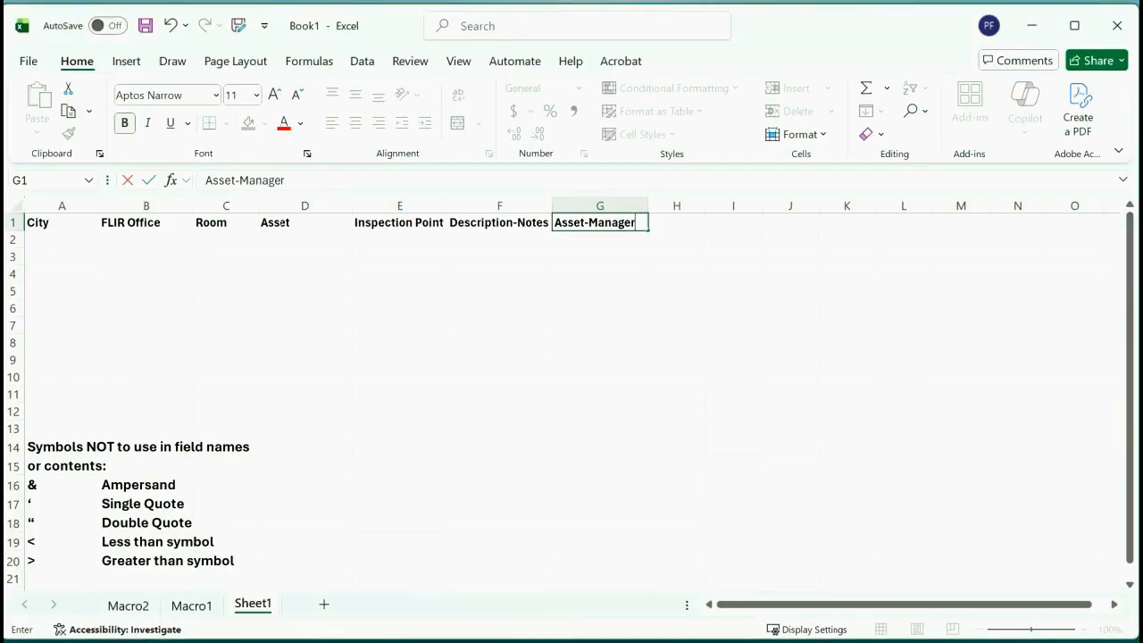
key(Return)
Fill row 2 with city "Ancaster-ON", FLIR office "FLIR Instruments" and room "Warehouse"
text(Ancas)
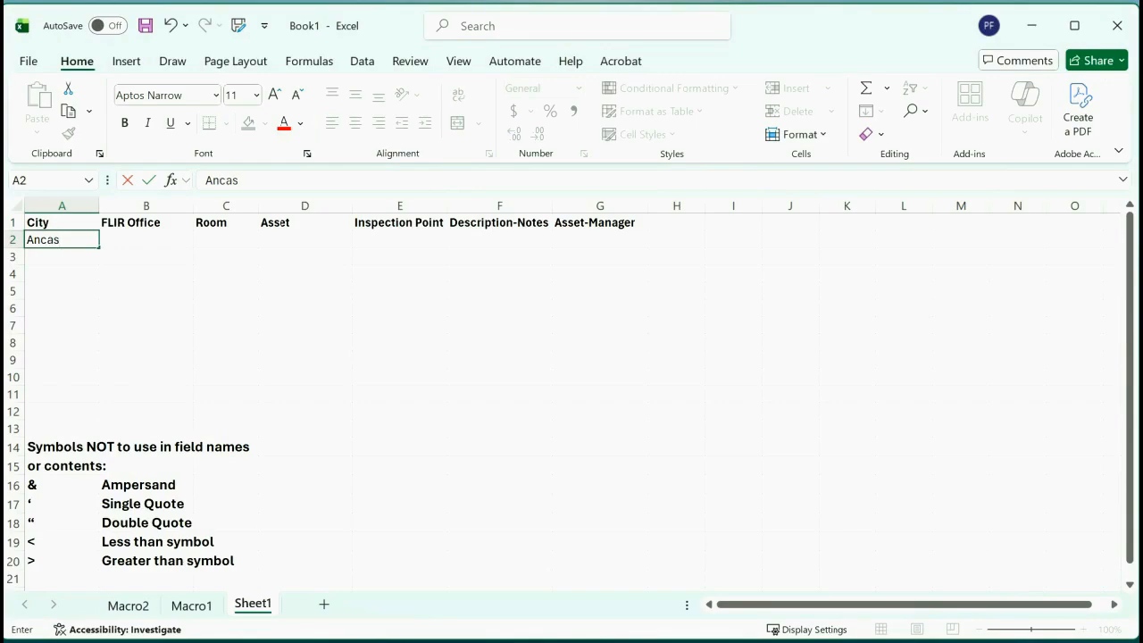
text(ter-ON)
key(Tab)
text(F)
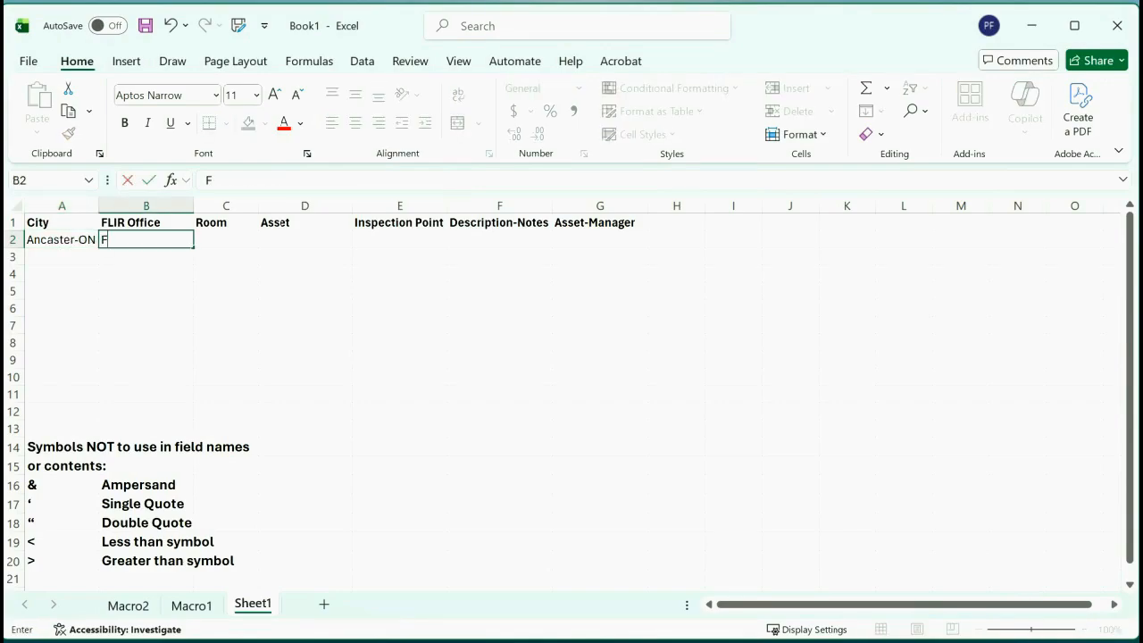
text(LIR Instruments)
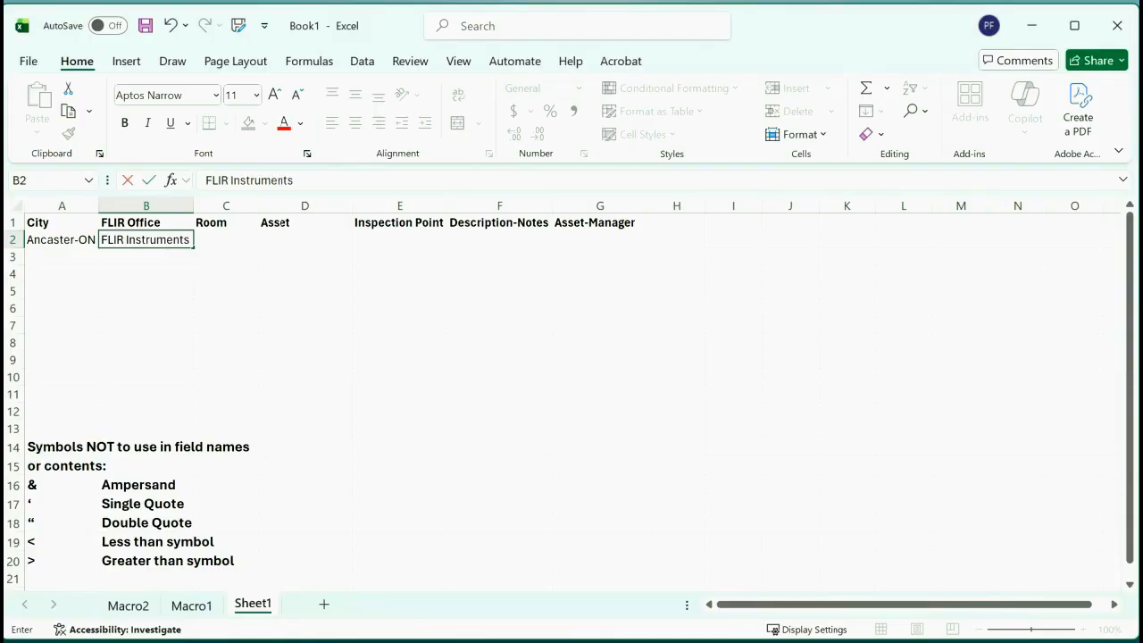
key(Tab)
text(Warehouse)
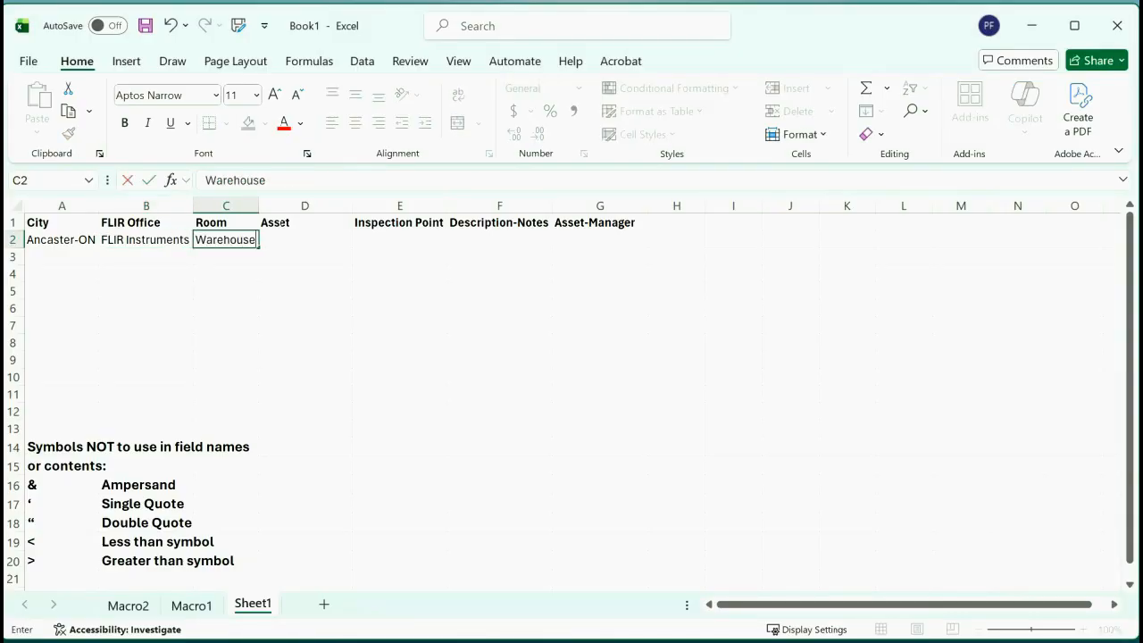
key(Tab)
Enter the asset "Lighting Panel 42" and the inspection point "Circuit 2" in row 2
text(Ligh)
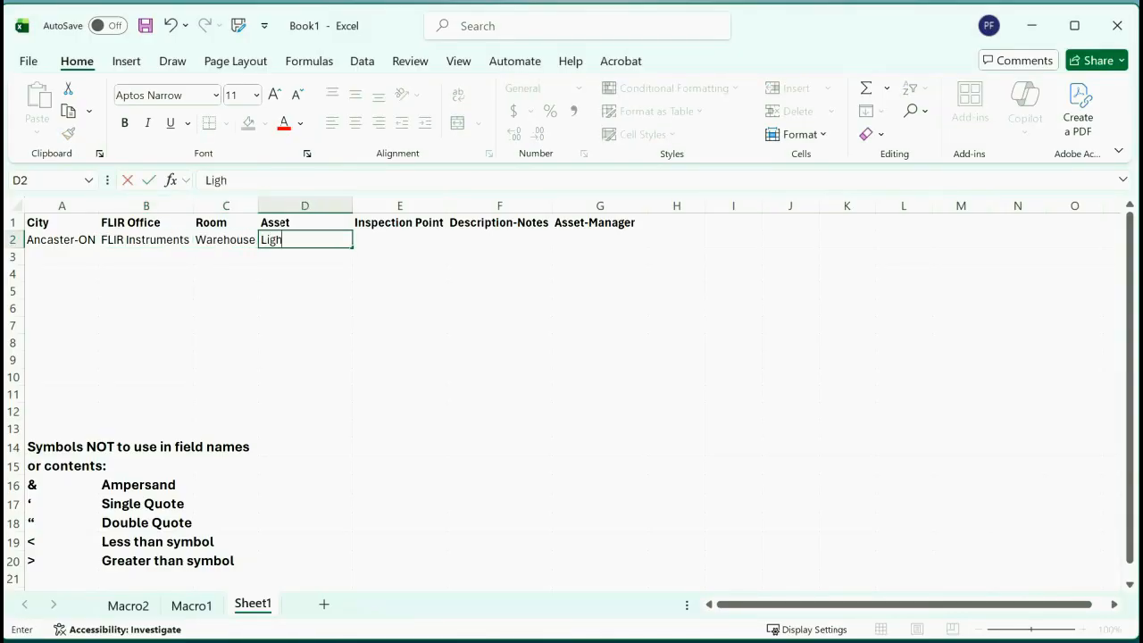
text(ting Panel)
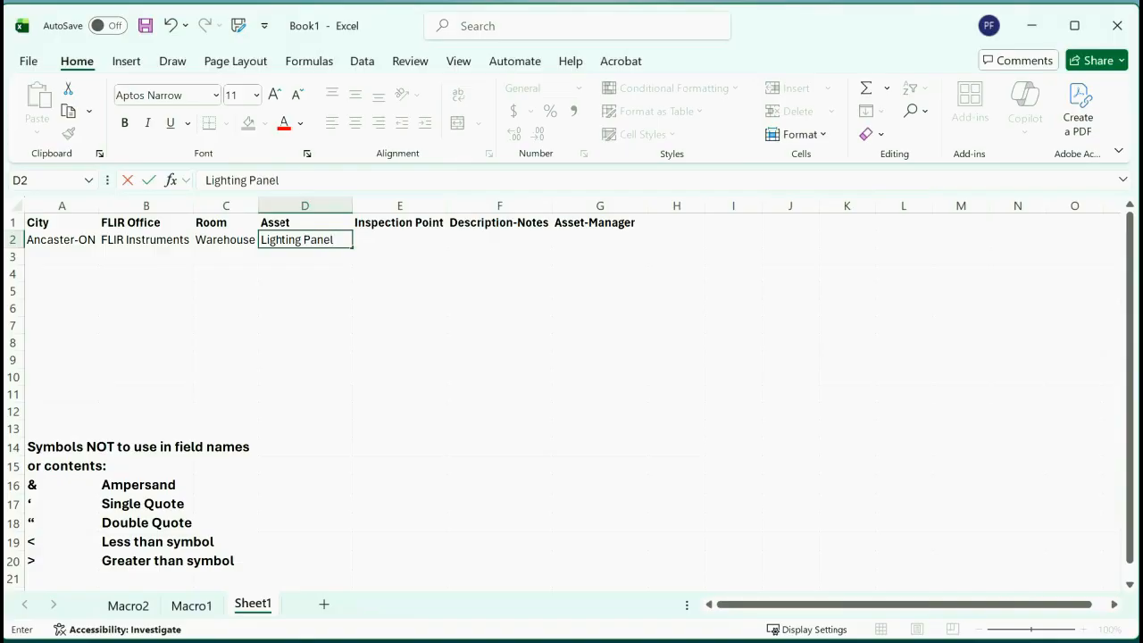
text( 42)
key(Tab)
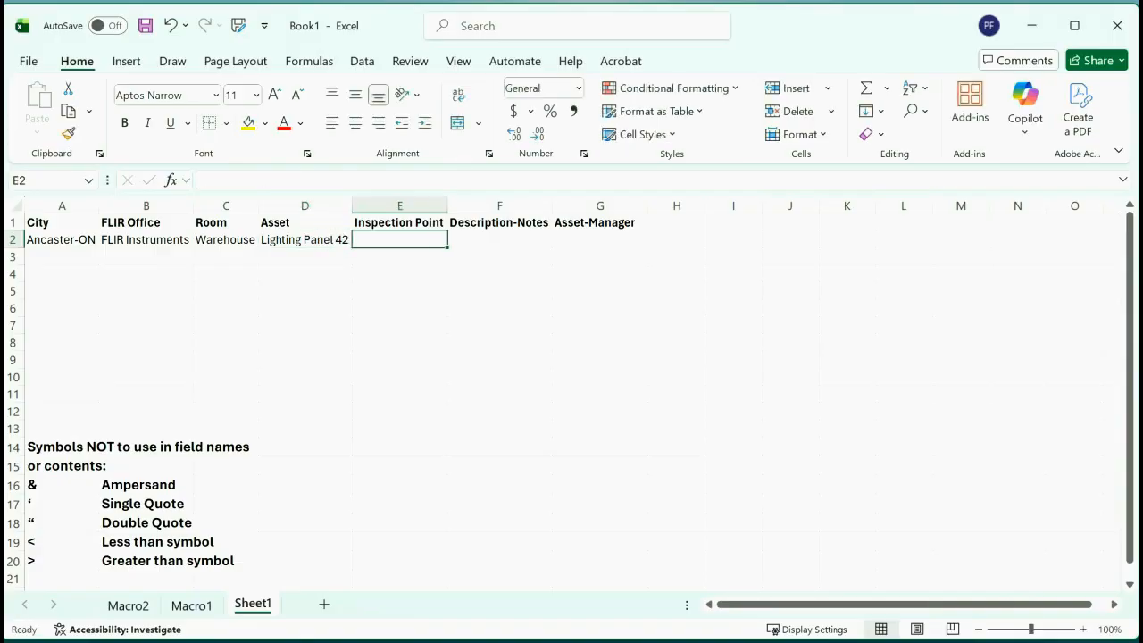
text(Circuit 2)
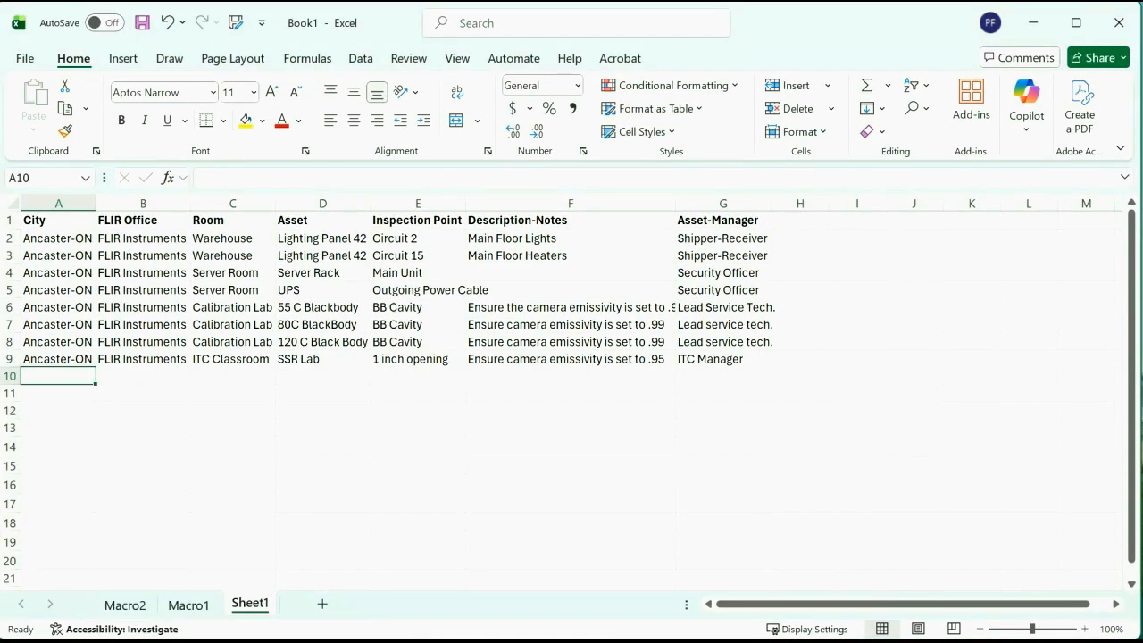
Fill row 10 with city "Waterloo-ON", FLIR office "FLIR-OEM" and room "Electrical Room"
text(Waterloo)
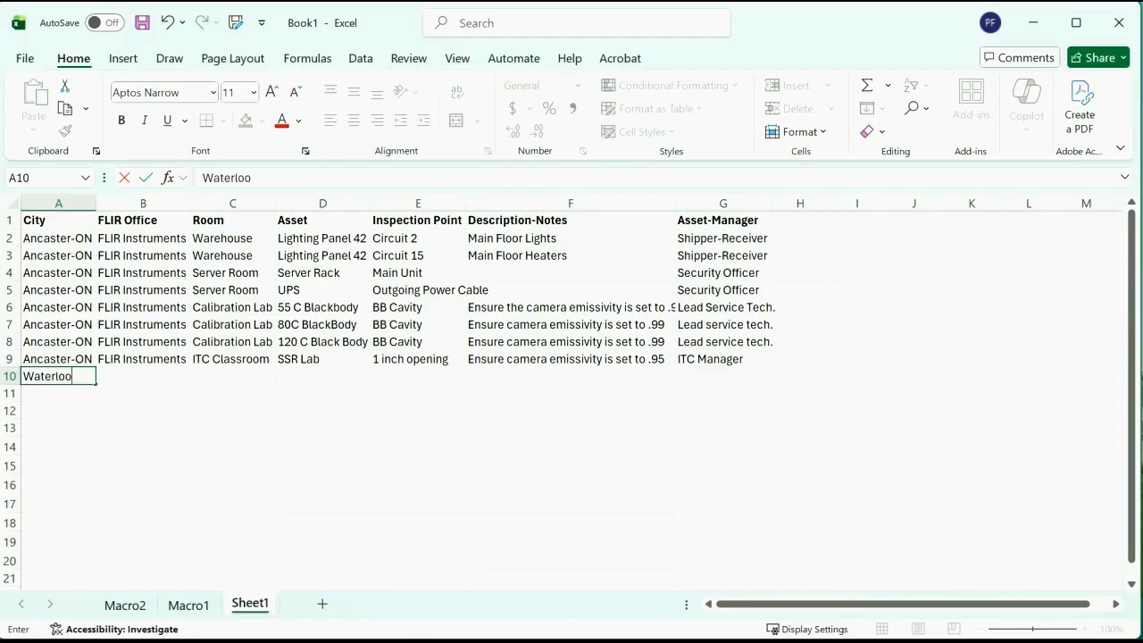
text(-ON)
key(Tab)
text(FLIR)
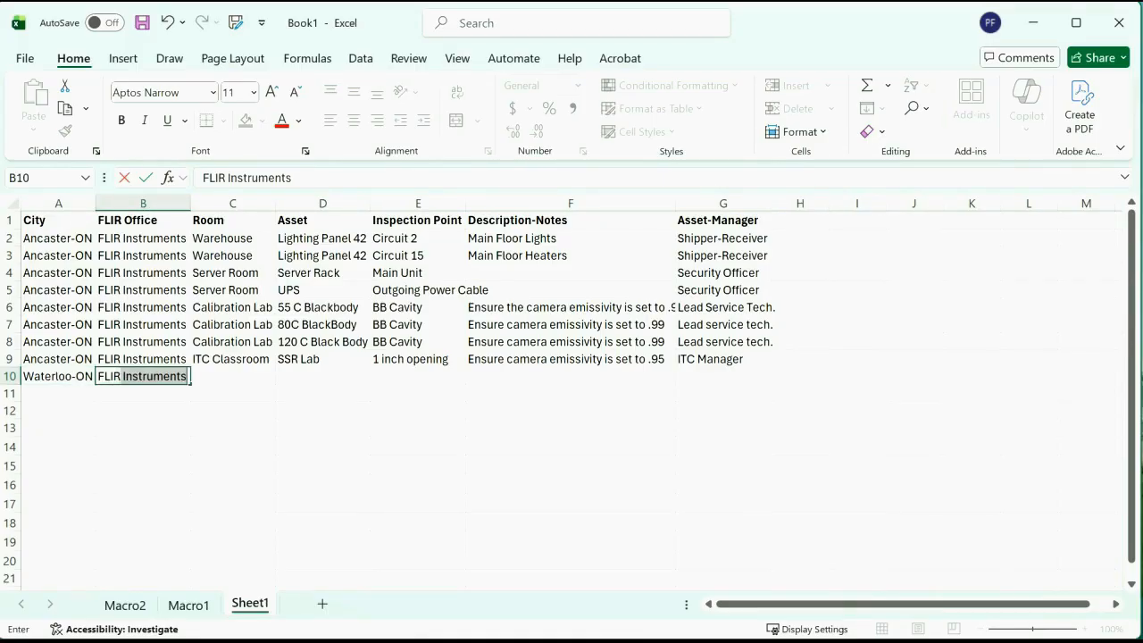
text(-OEM)
key(Tab)
text(Electric)
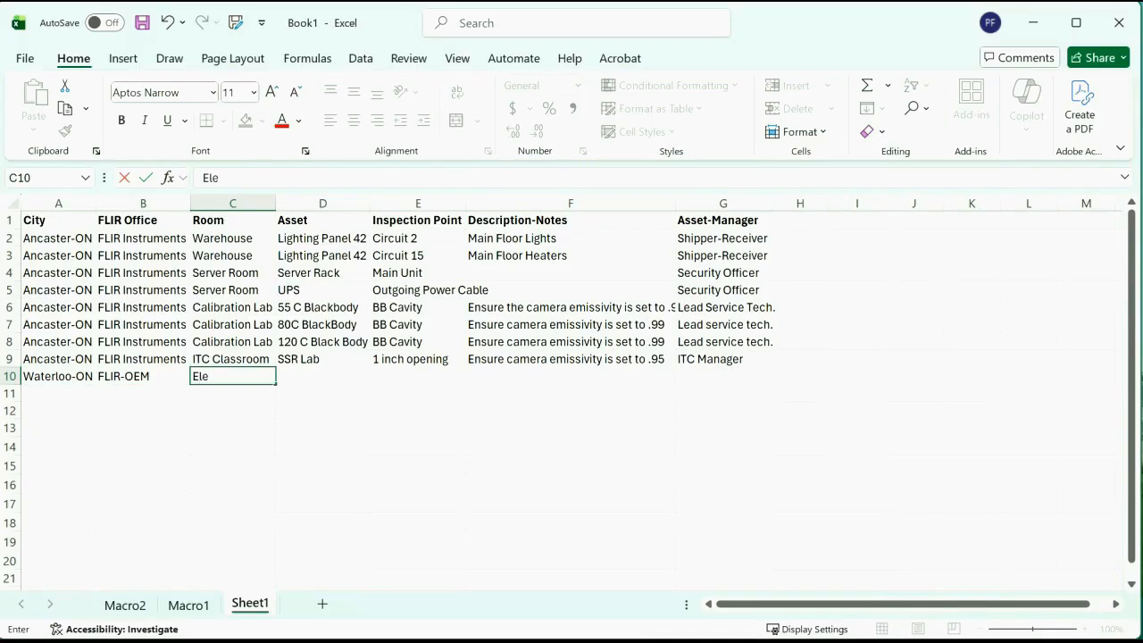
text(al Room)
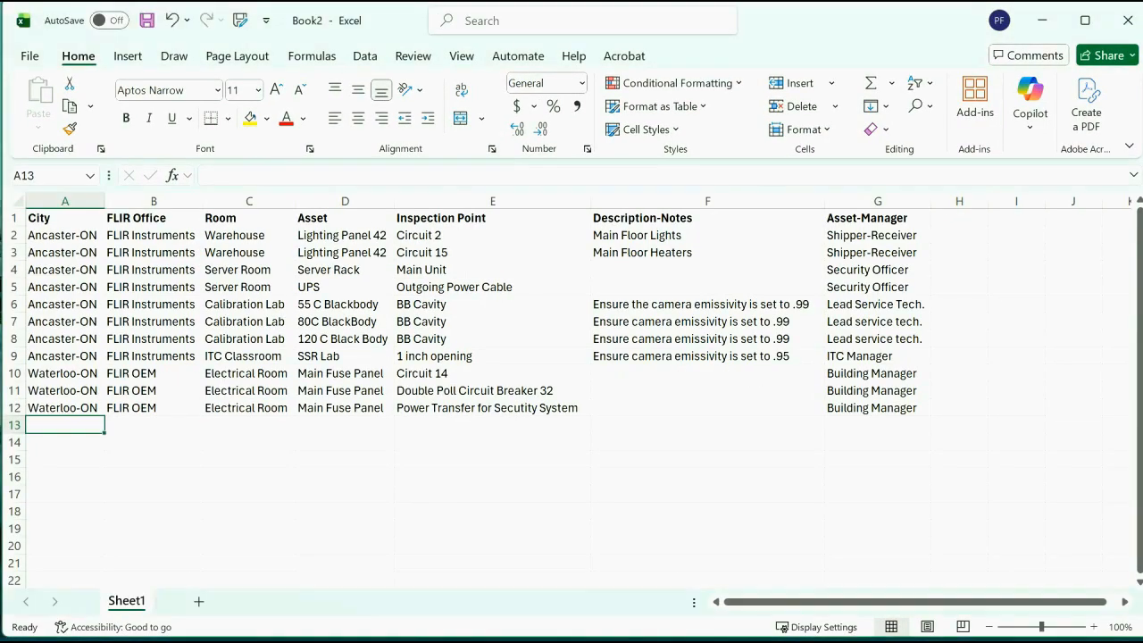
Save the workbook as Excel Workbook "FLIR Canada Assets" in the Asset Libraries folder inside Asset Link
key(F12)
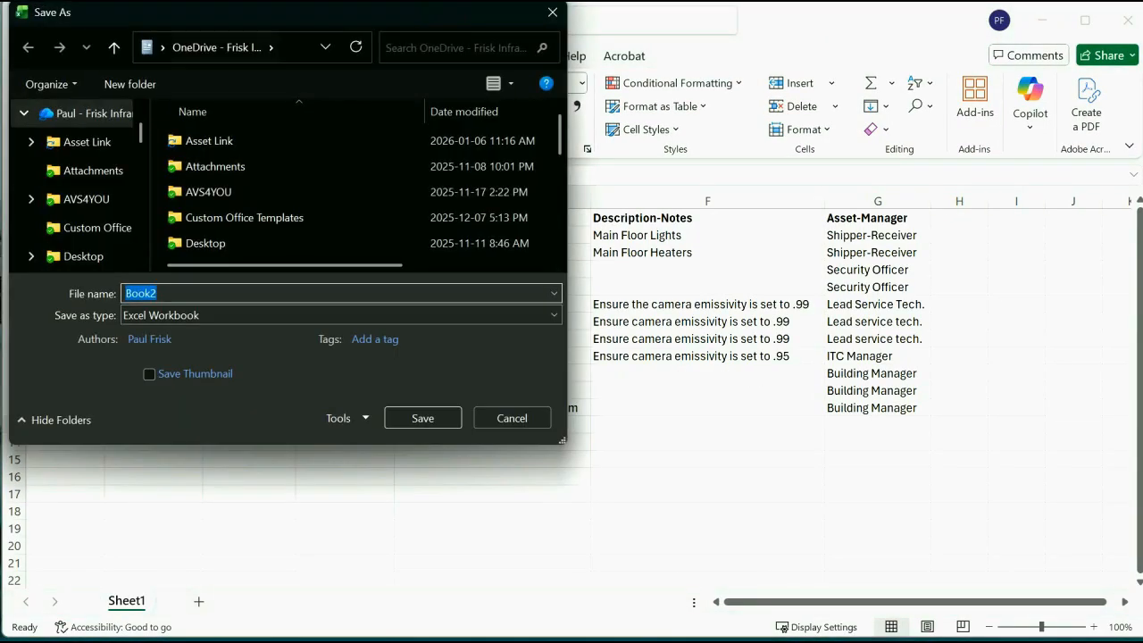
double_click(209, 141)
double_click(209, 142)
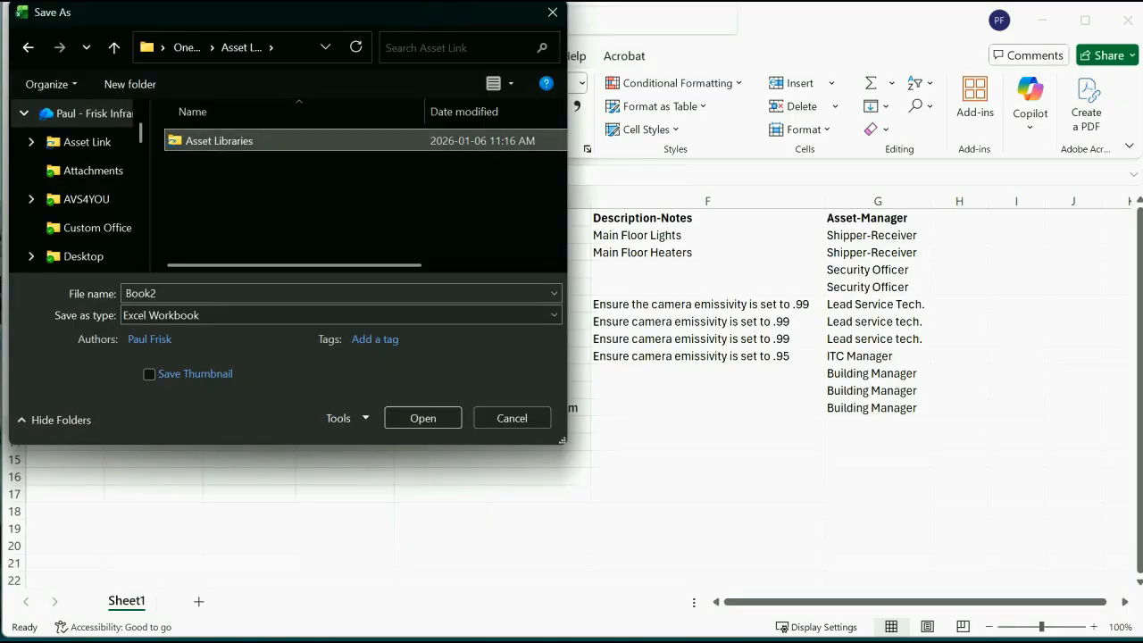
click(214, 293)
text(F)
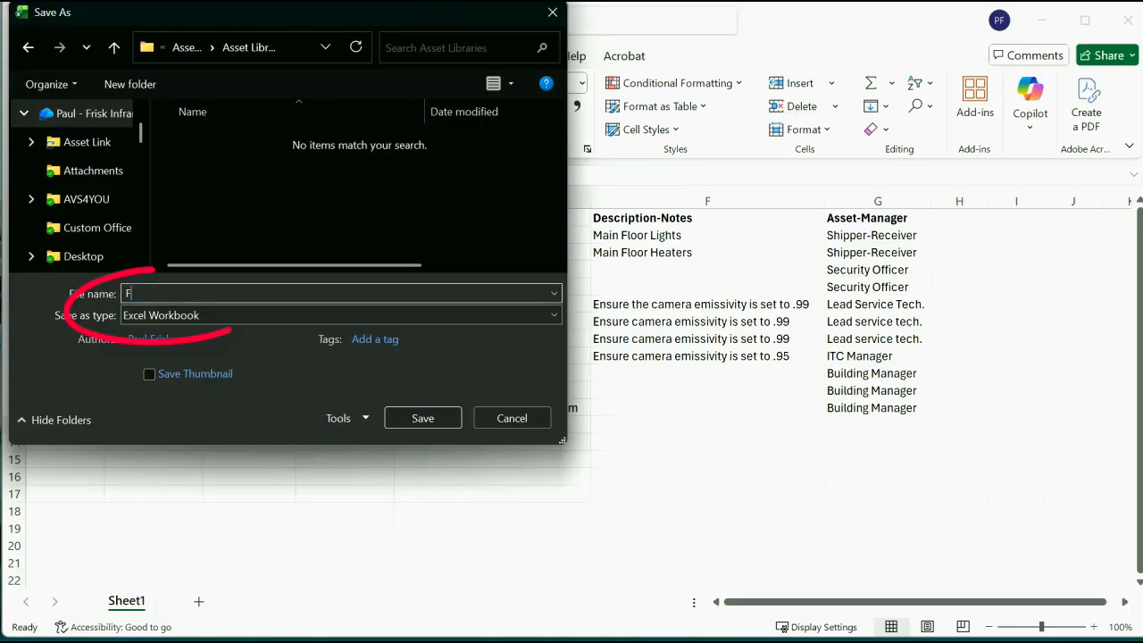
text(LIR Canada)
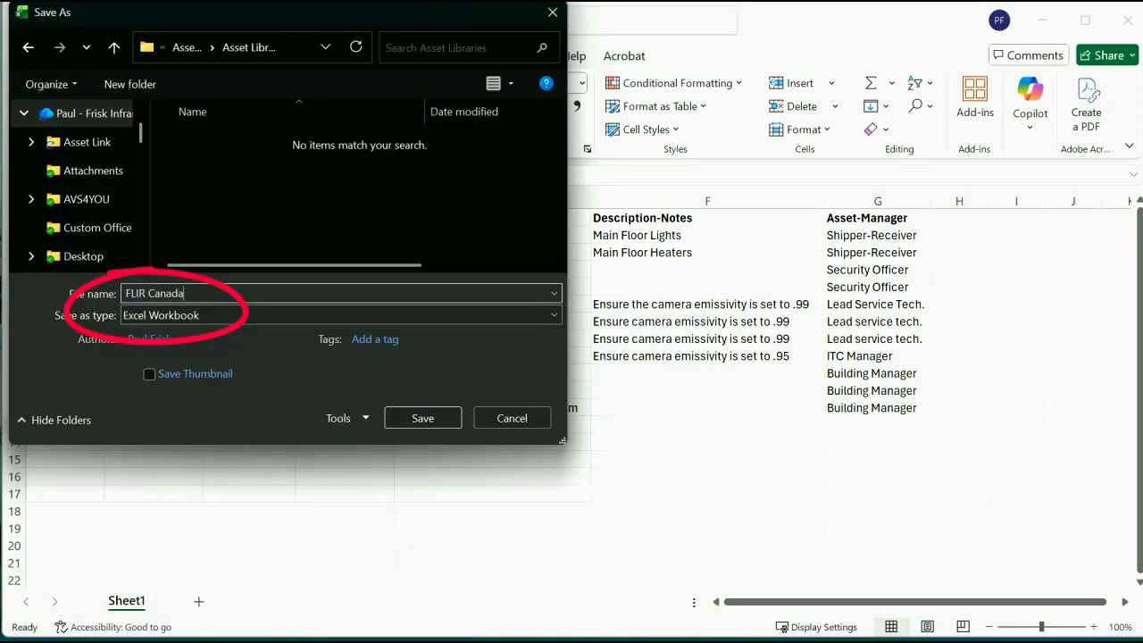
text( Assets)
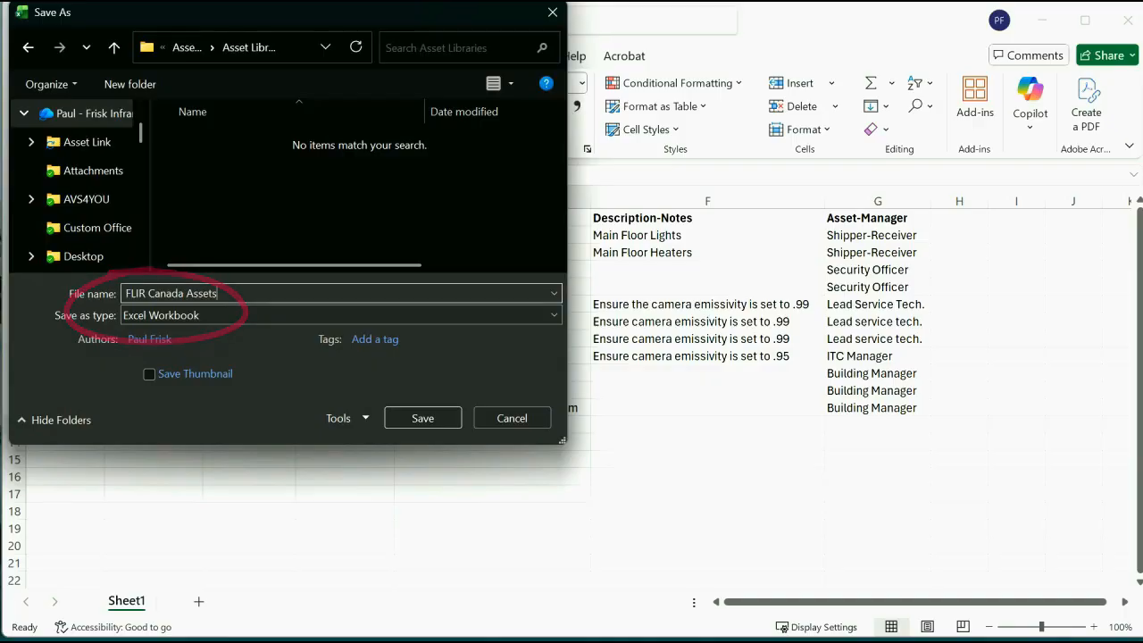
key(Return)
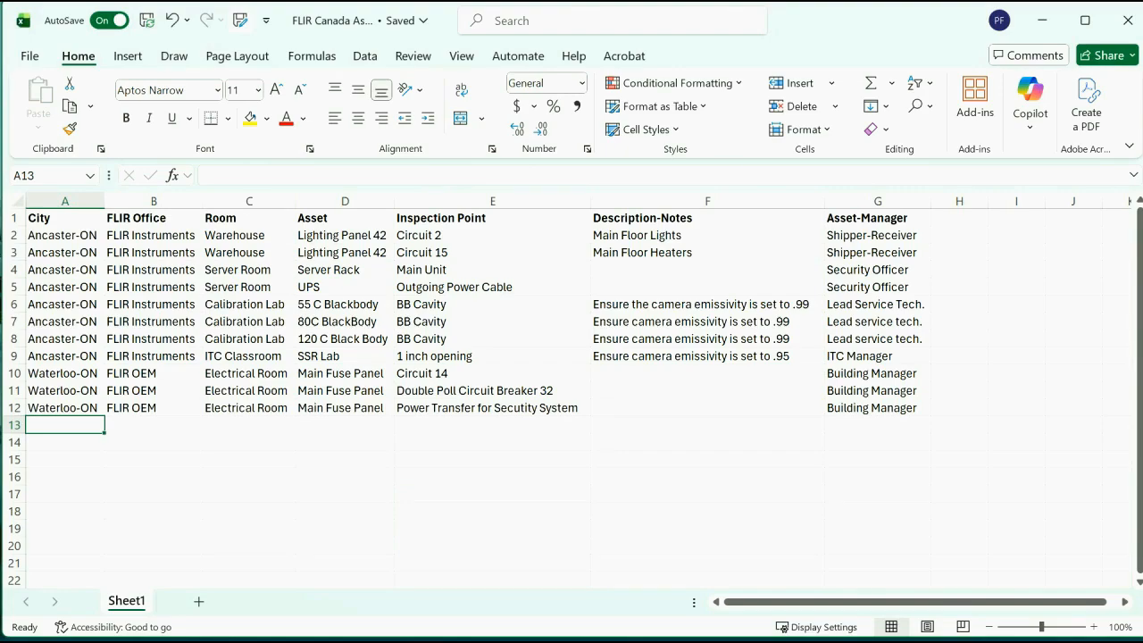
Save a copy of "FLIR Canada Assets" in CSV UTF-8 (Comma delimited) format in the same folder
click(239, 20)
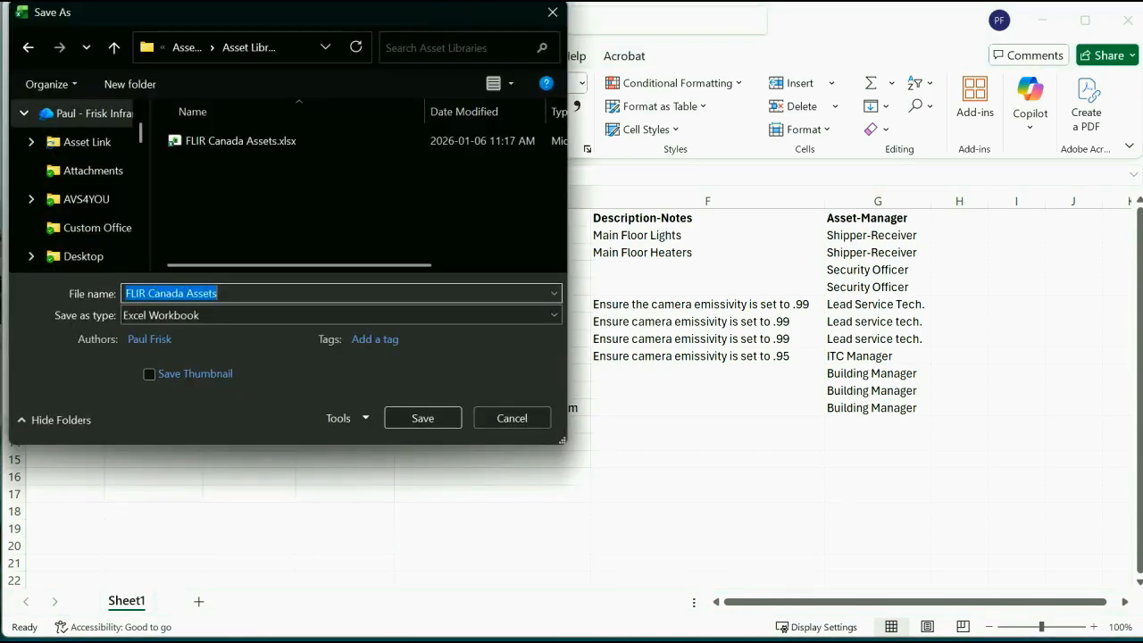
click(339, 315)
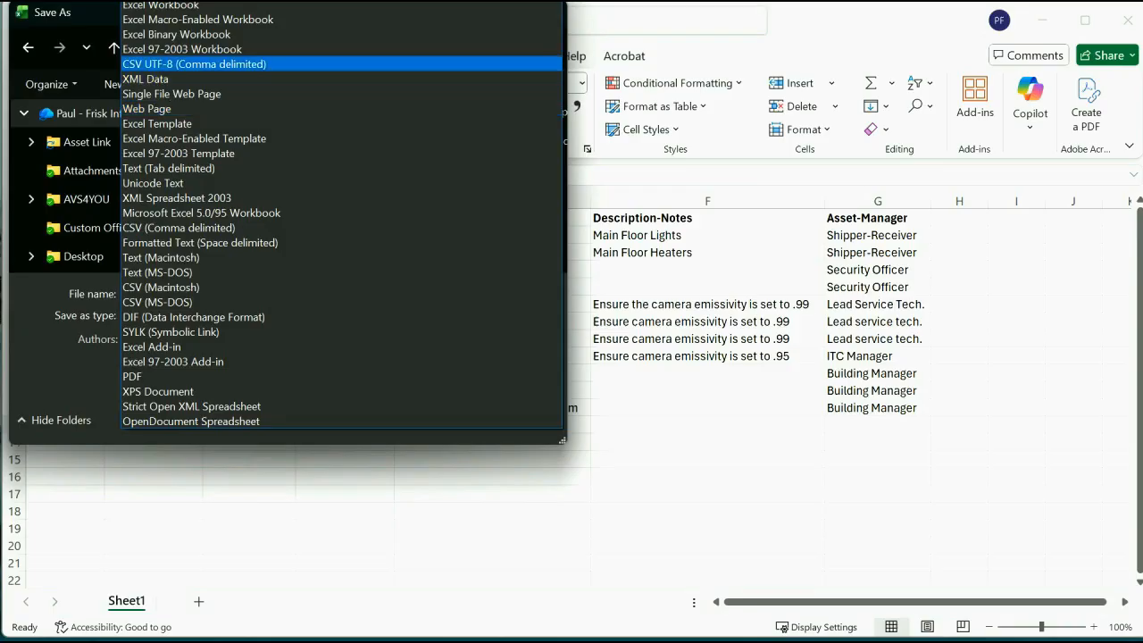
click(194, 65)
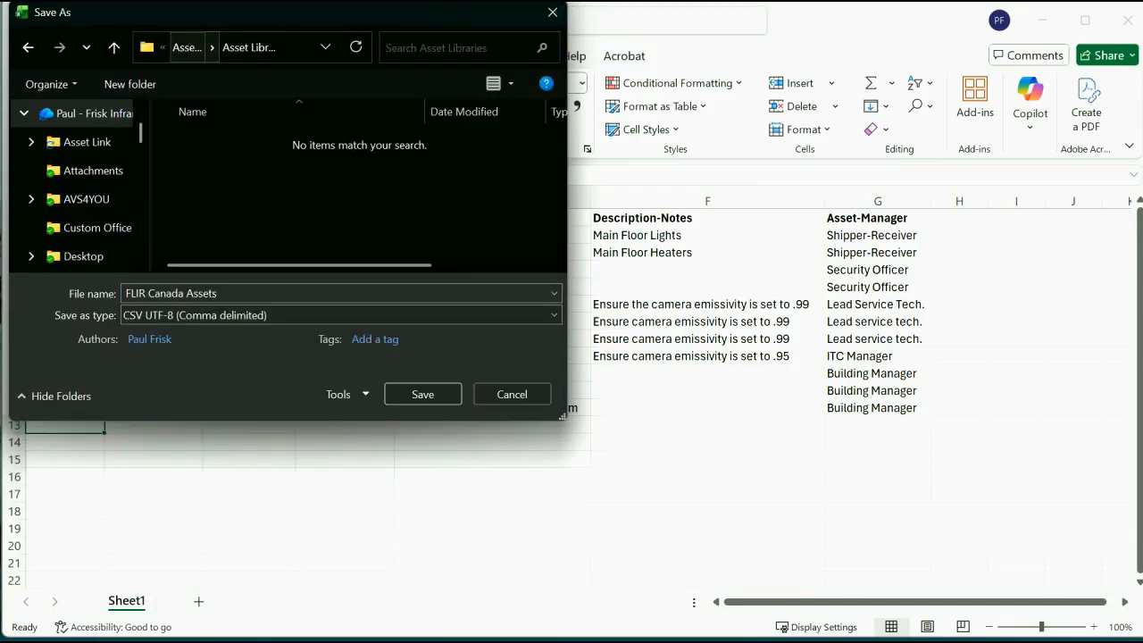
click(423, 394)
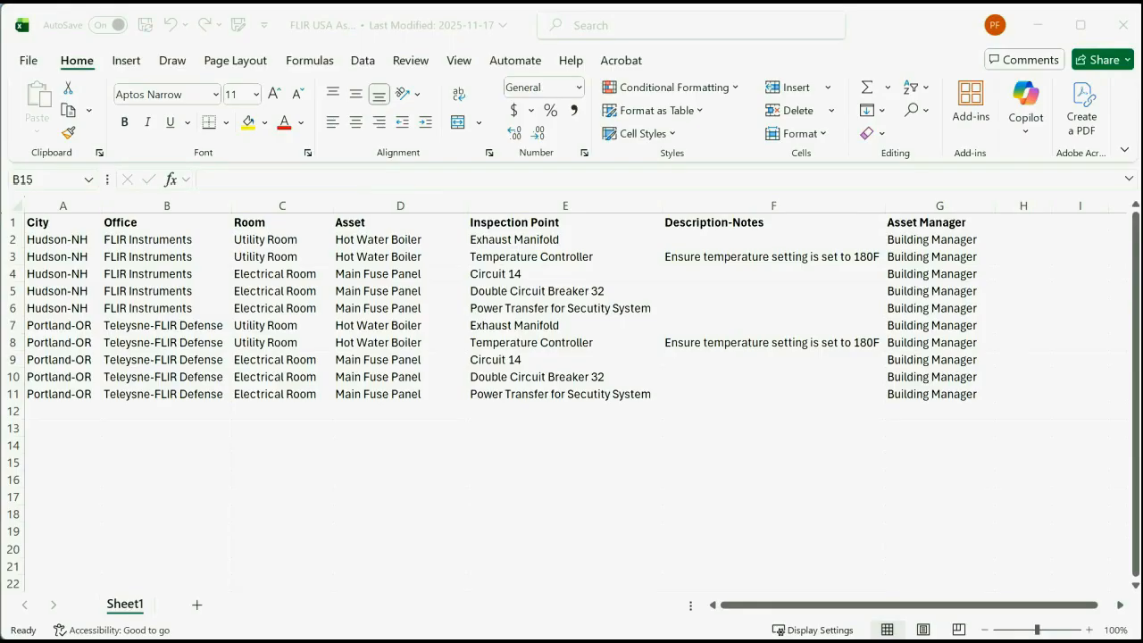
Switch to FLIR Assetlink and start a CSV import into the Canada asset library with the file FLIR Canada Assets.csv
key(alt+Tab)
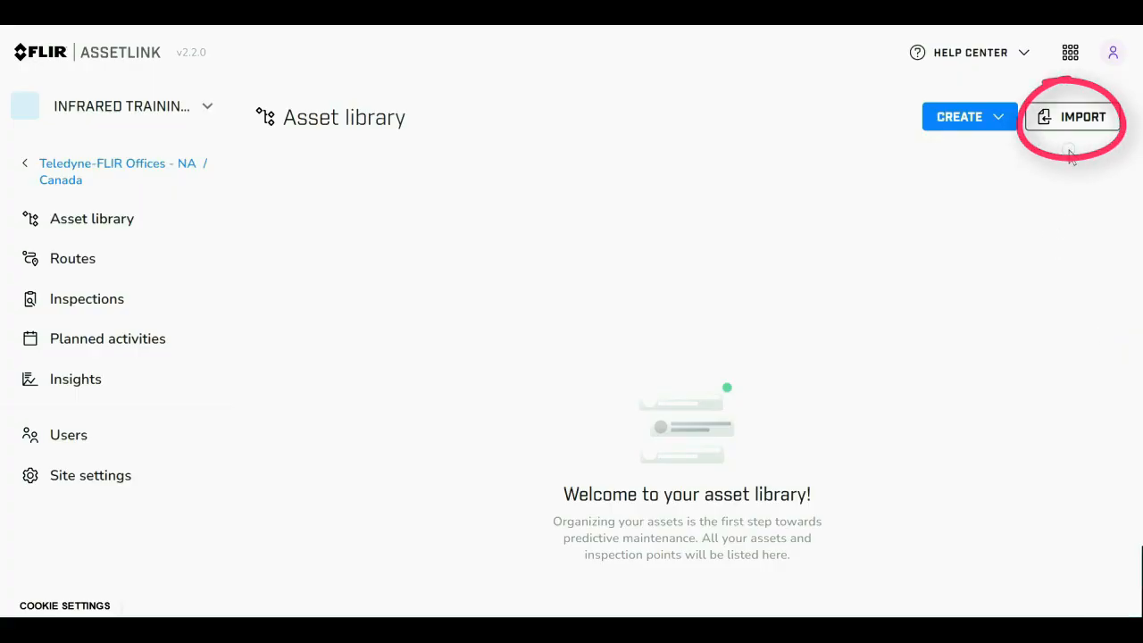
click(1087, 130)
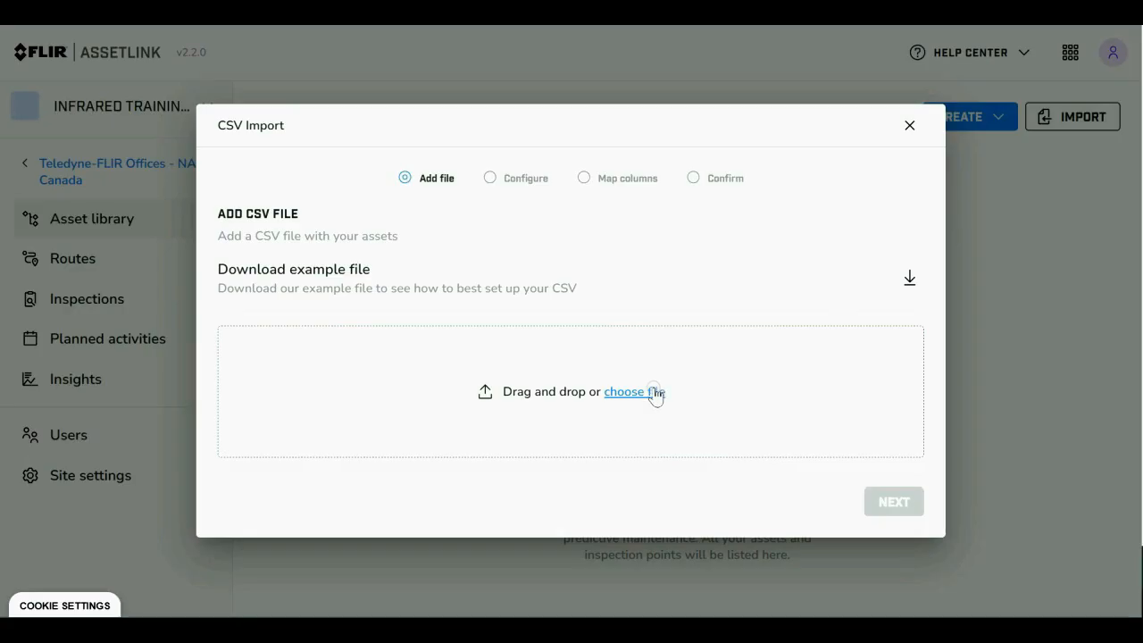
click(655, 396)
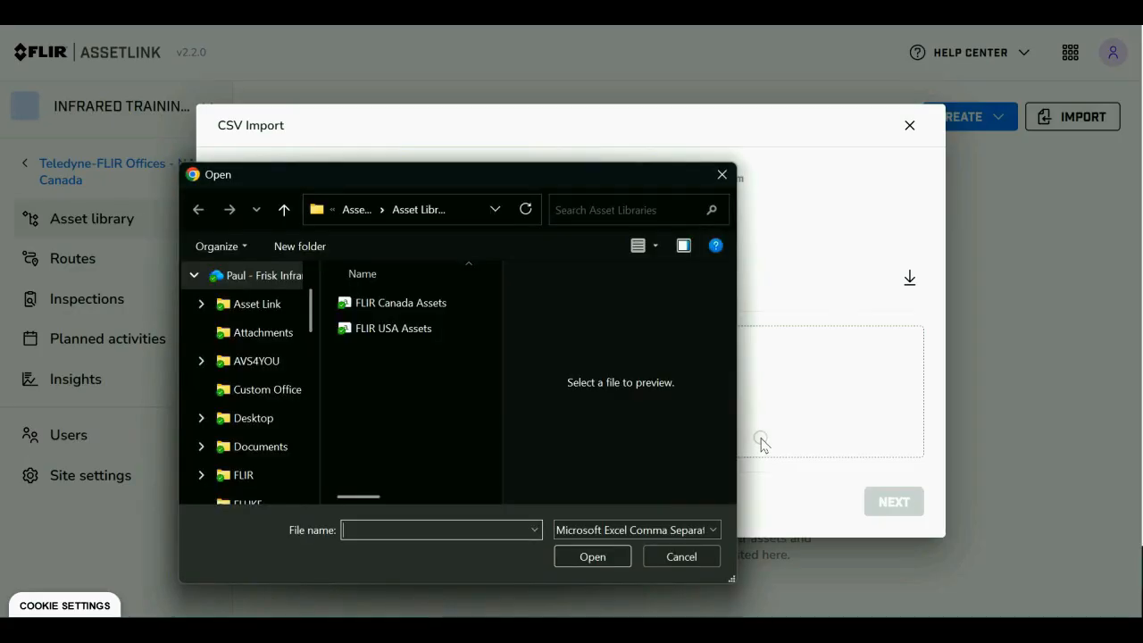
double_click(435, 307)
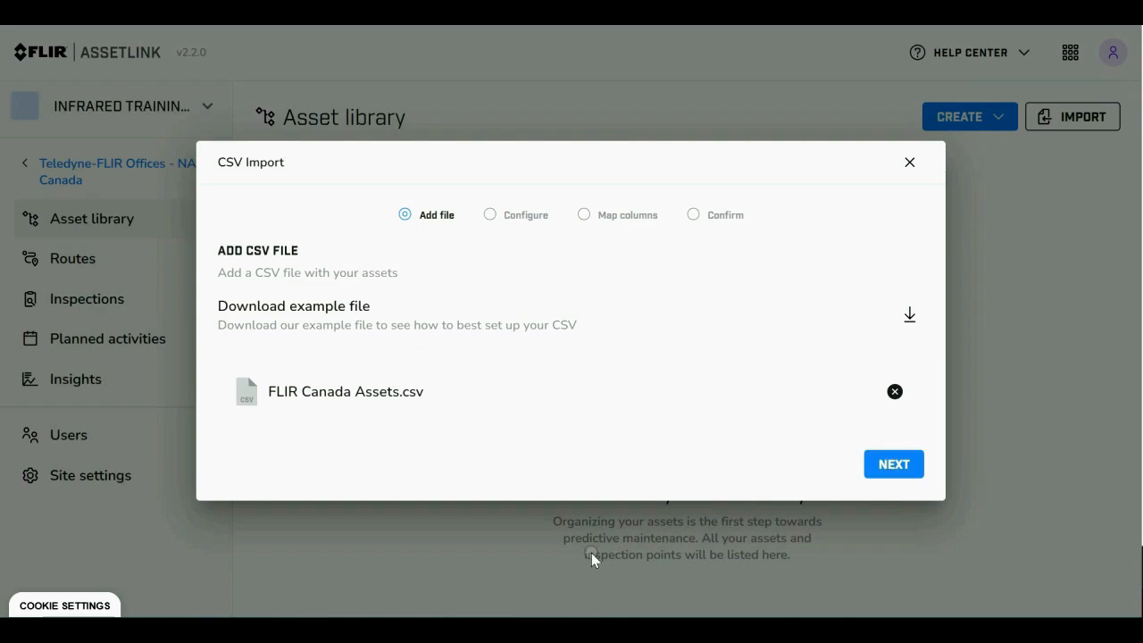
Configure the import with automatic creation of inspection points turned off and proceed to column mapping
click(893, 463)
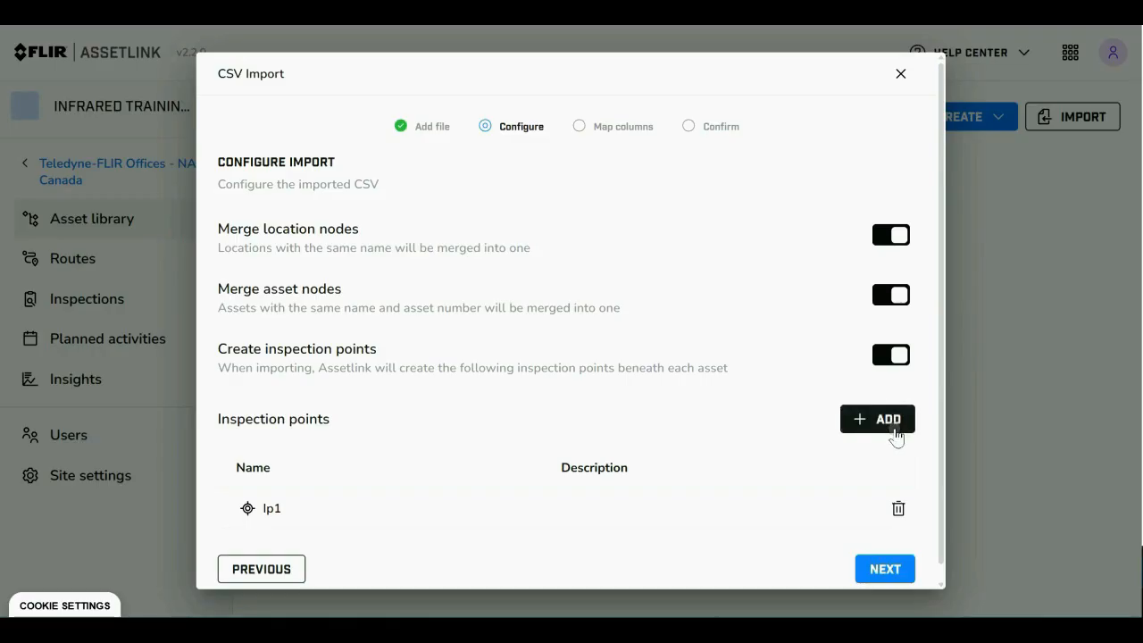
click(902, 355)
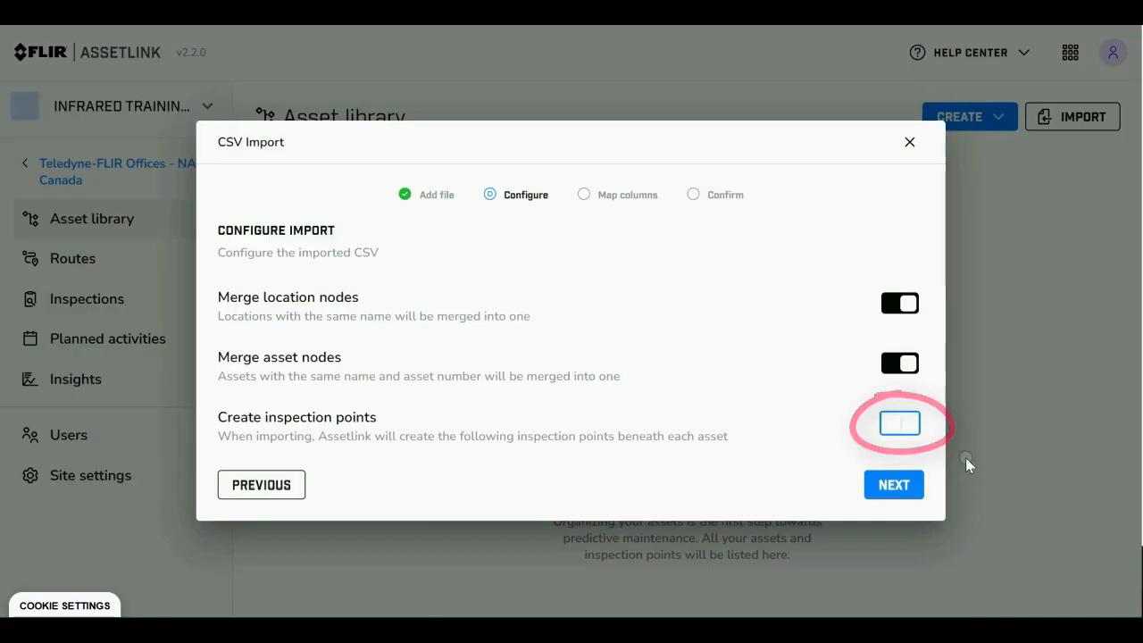
click(895, 483)
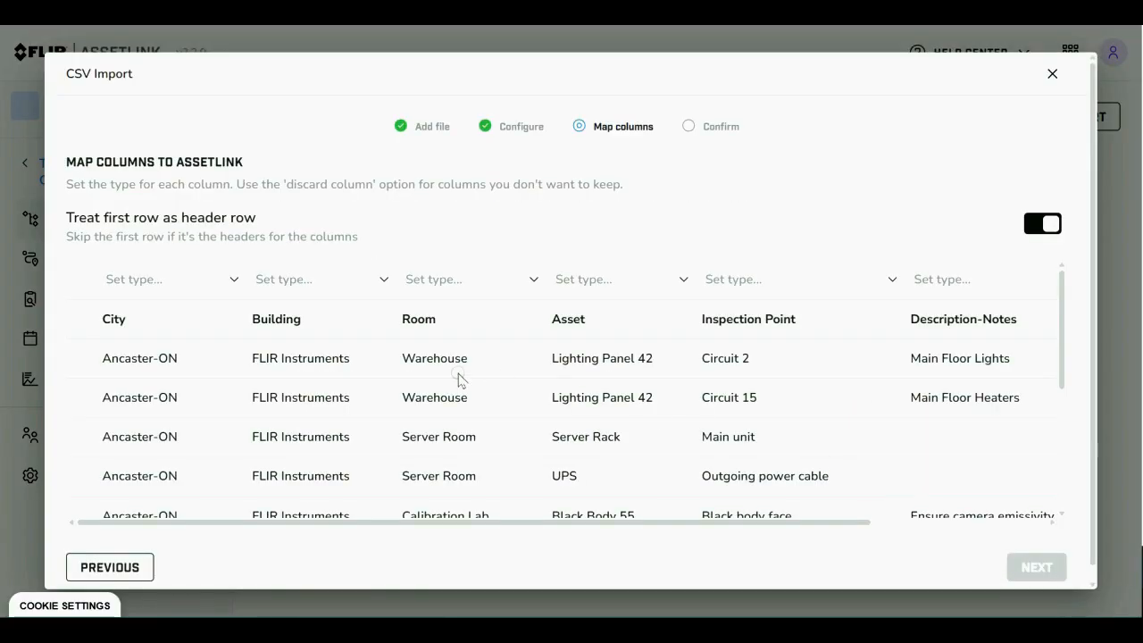
Map the City column to the location type Group, the Building column to Building and the Room column to Room
click(235, 280)
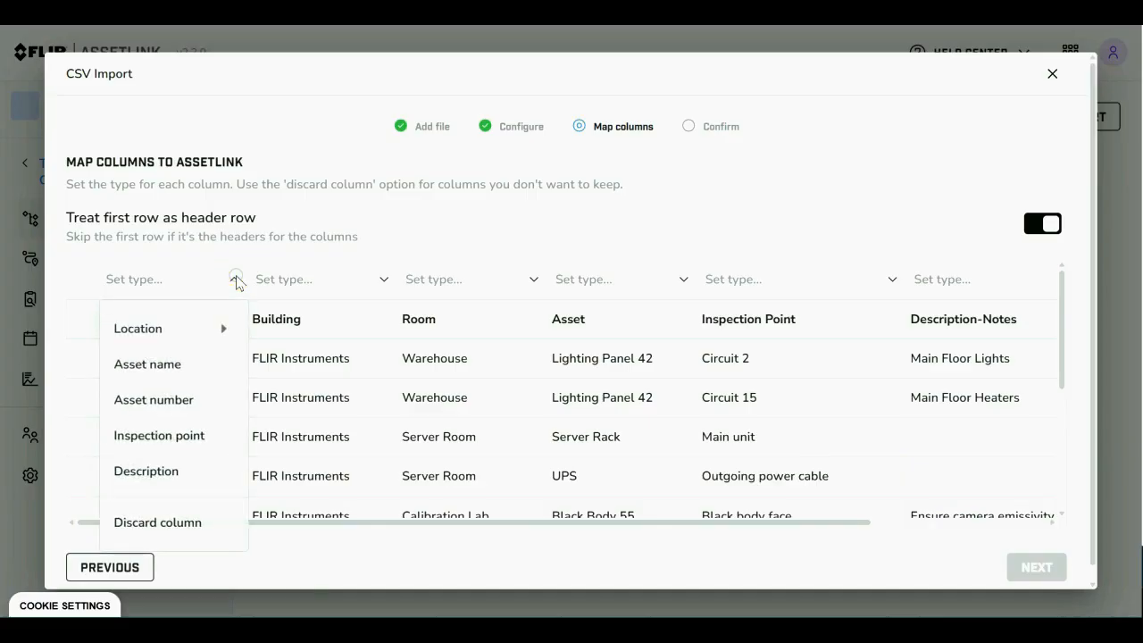
mouse_move(223, 324)
click(287, 446)
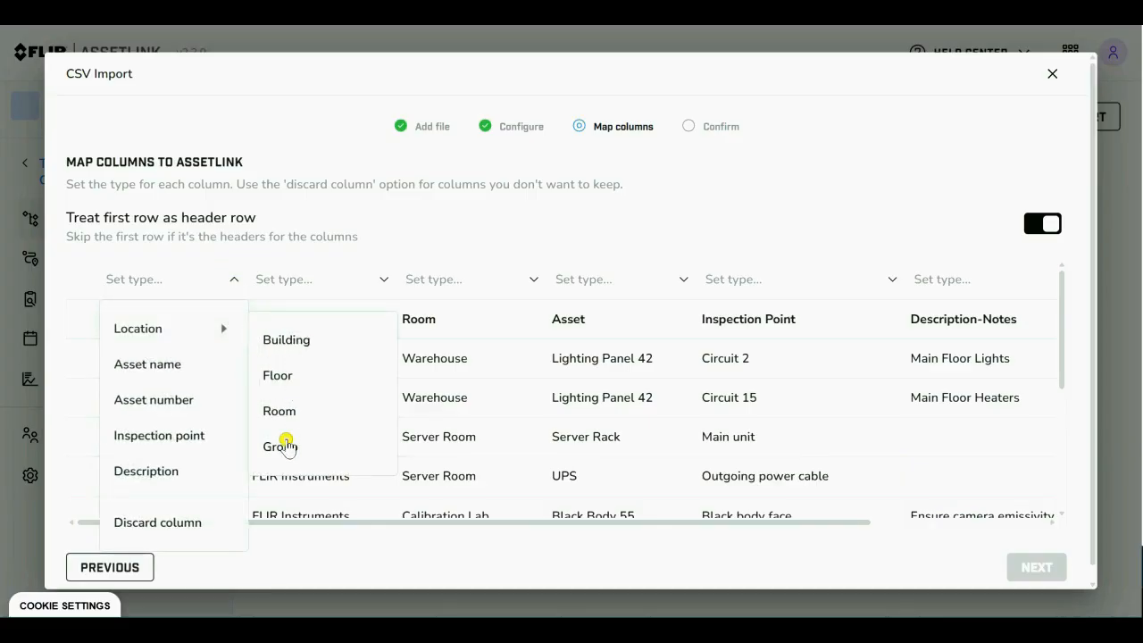
click(383, 281)
mouse_move(352, 331)
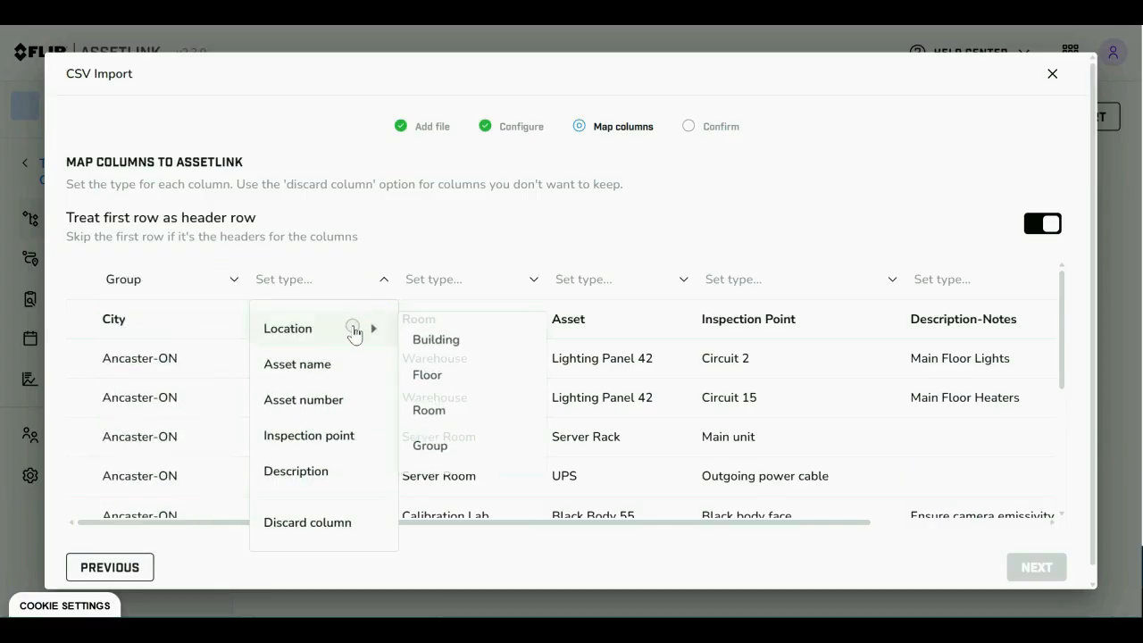
click(422, 341)
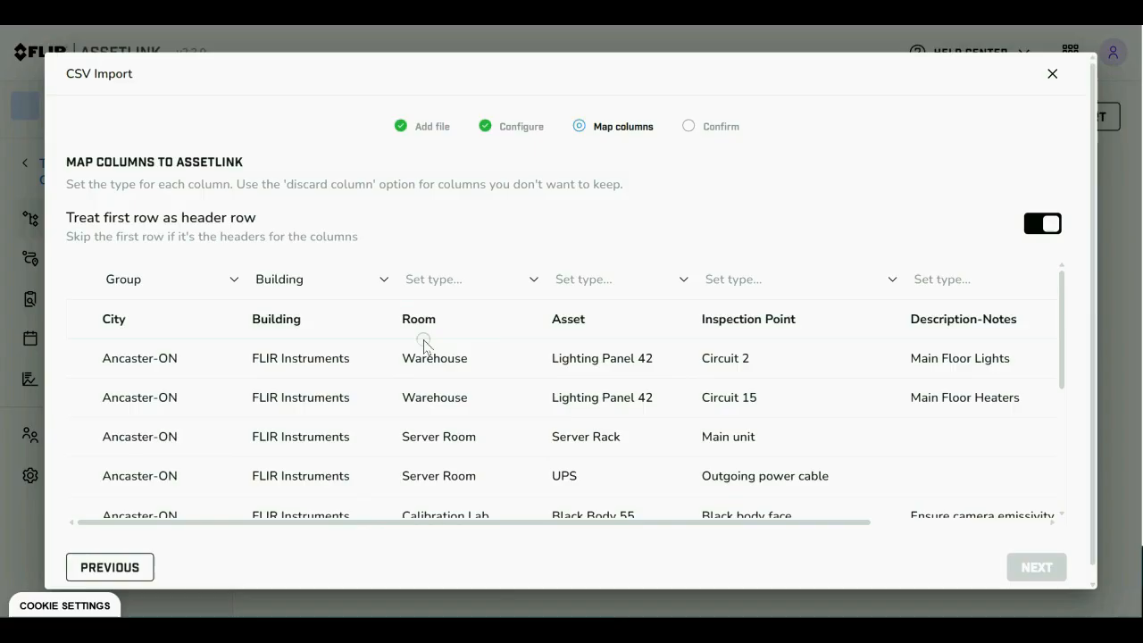
click(532, 282)
mouse_move(509, 334)
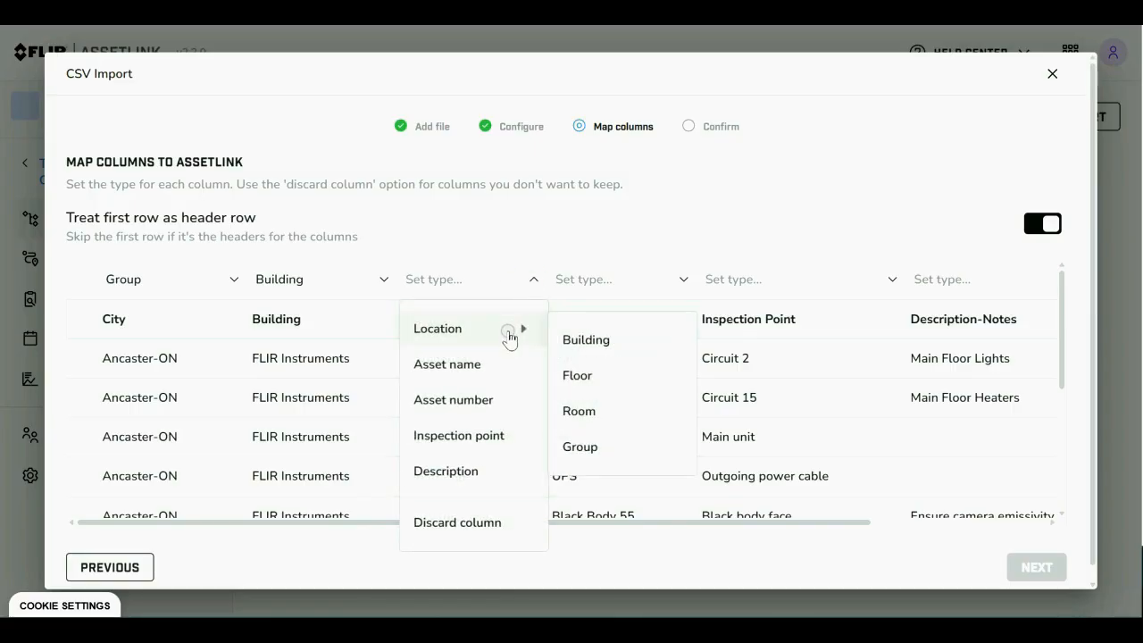
click(591, 411)
Map Asset to Asset name, Inspection Point to Inspection point and Description-Notes to Description, and discard the Asset Manager column
click(686, 288)
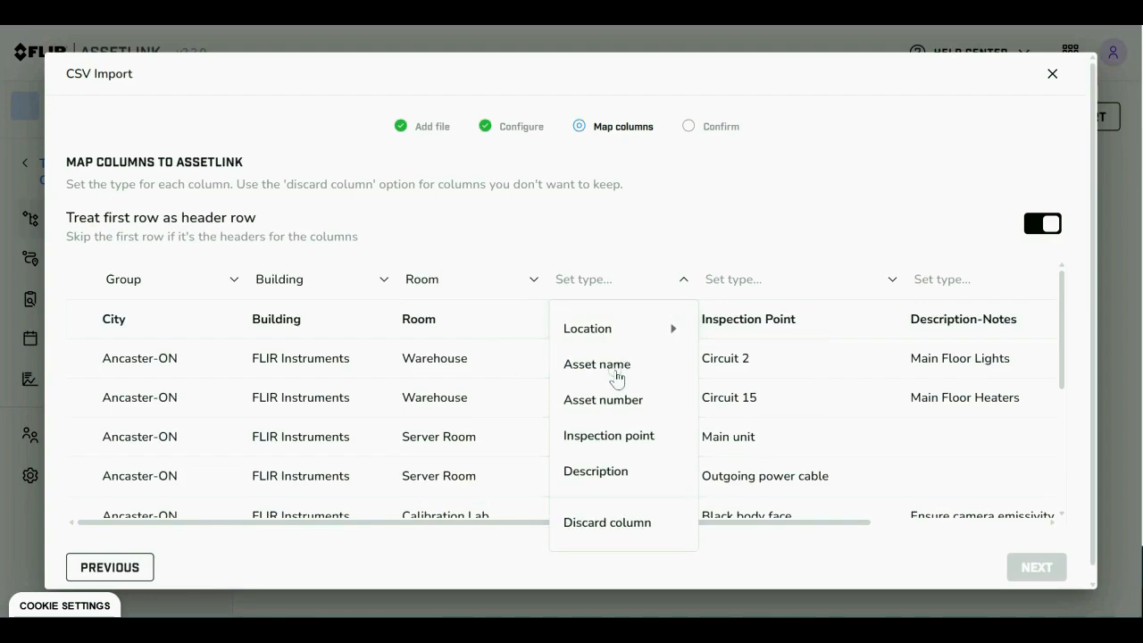
click(618, 375)
click(890, 284)
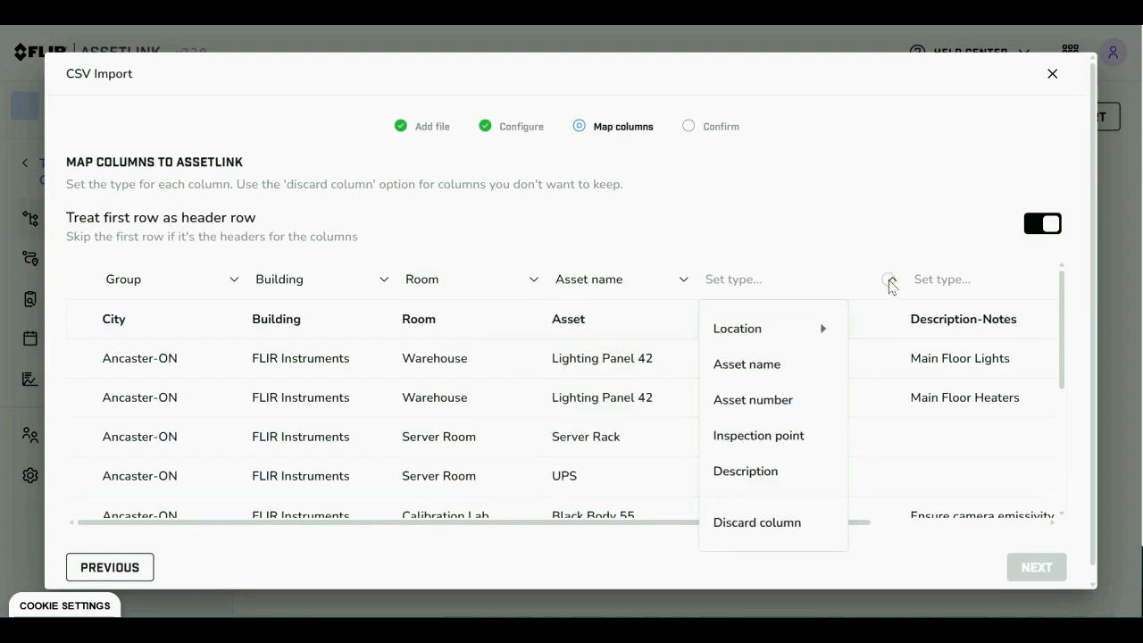
click(754, 437)
drag(739, 525, 916, 524)
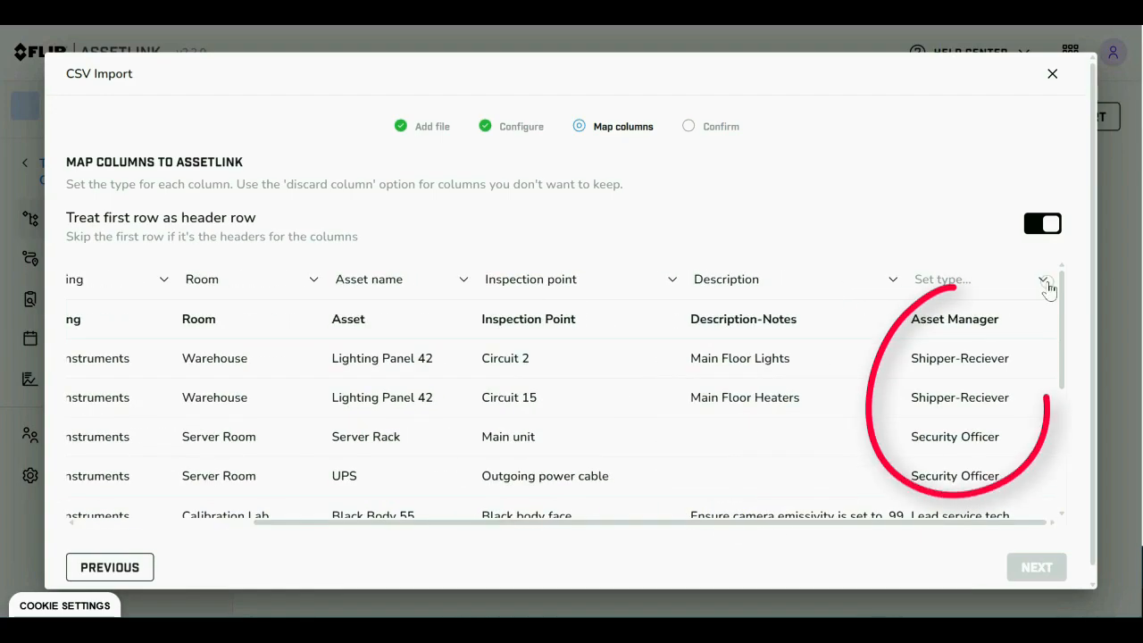
click(1044, 283)
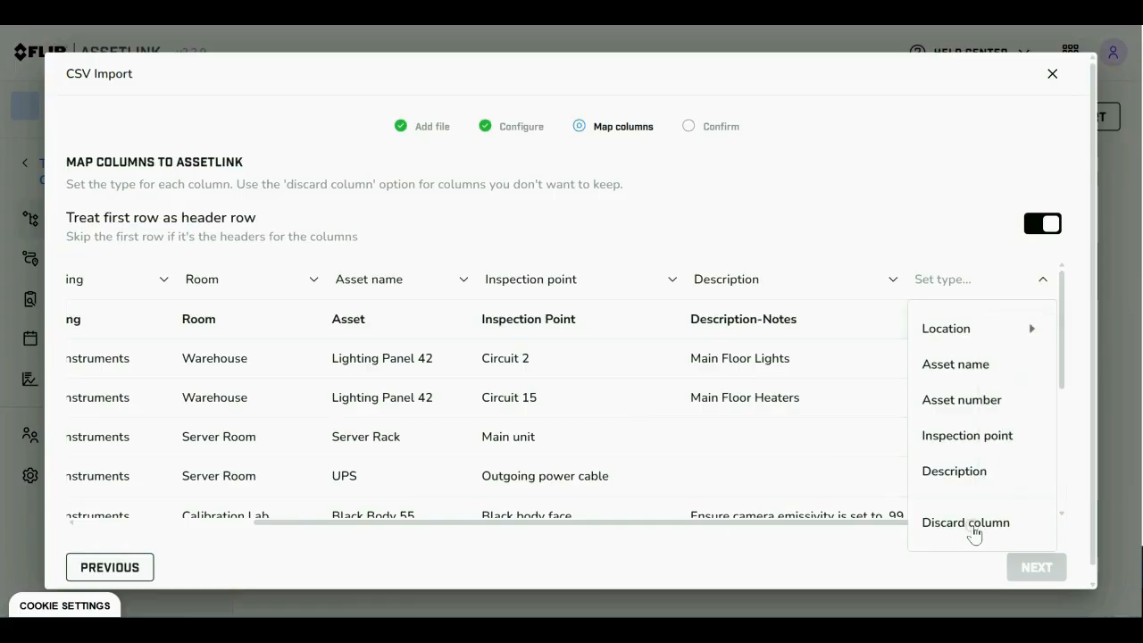
click(971, 525)
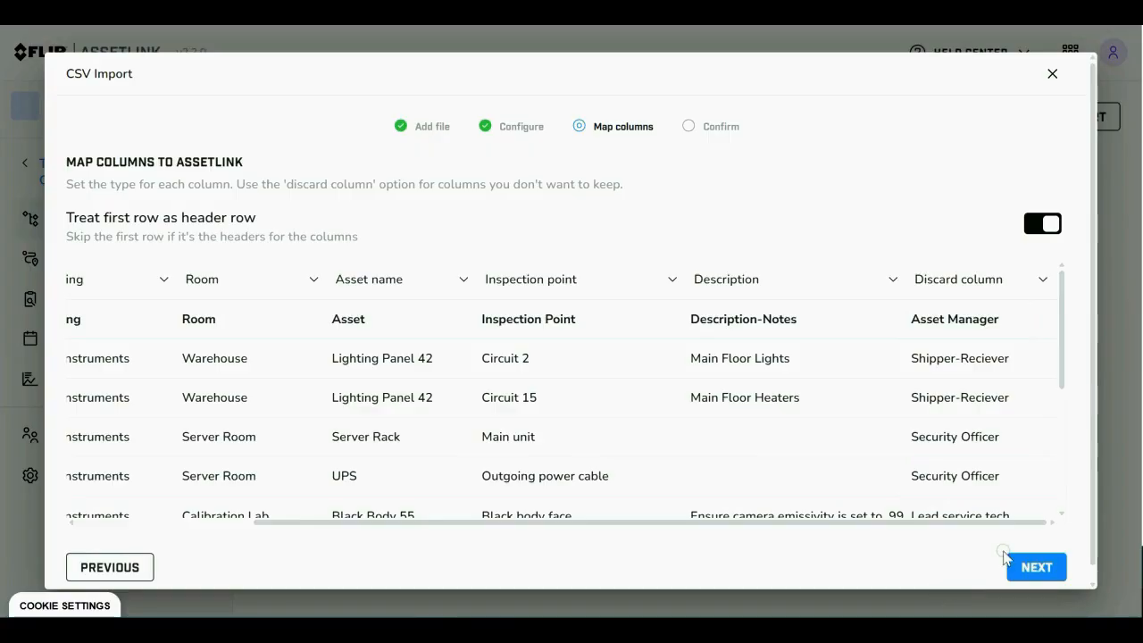
Confirm the column mapping, import the CSV assets into the library and close the import summary
click(1036, 568)
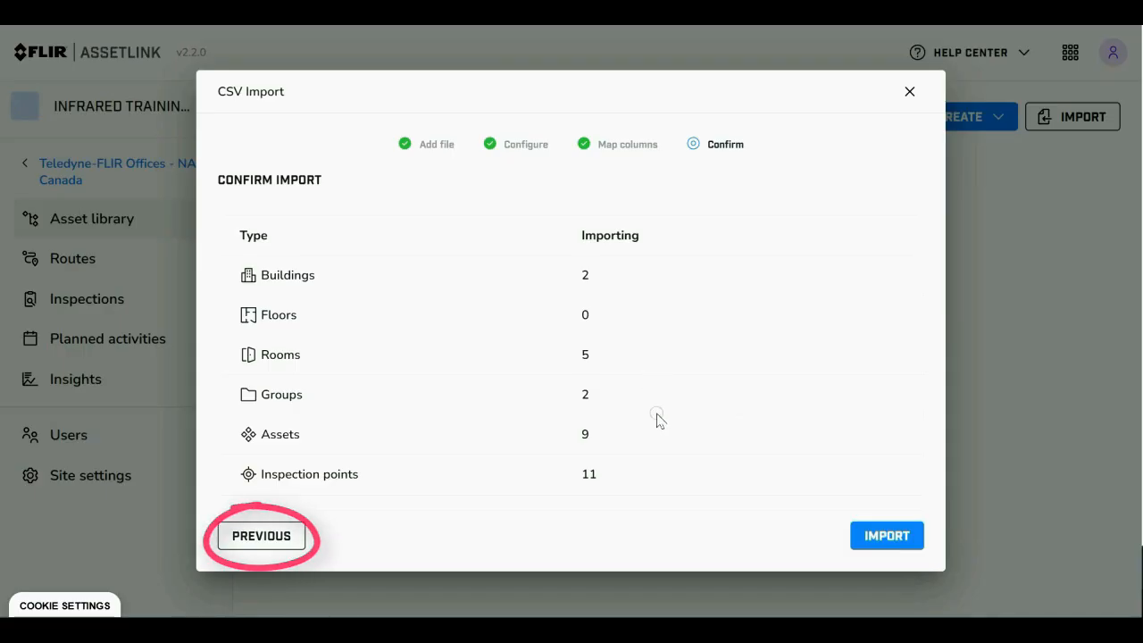
click(887, 538)
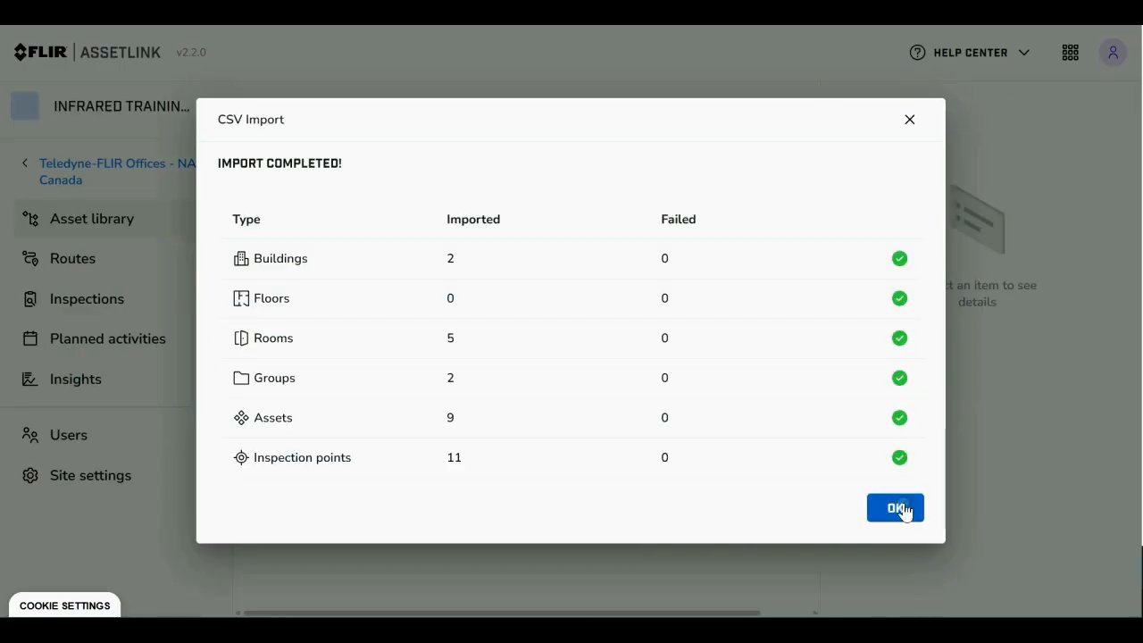
click(898, 508)
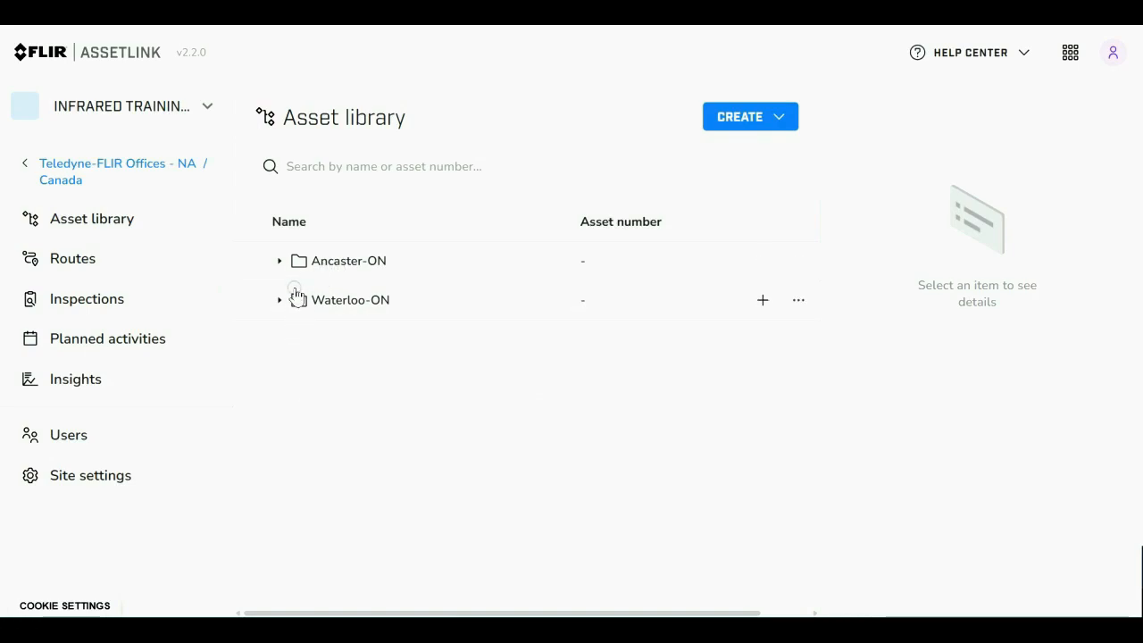
Examine the imported hierarchy under Ancaster-ON, through FLIR Instruments and Warehouse down to the inspection points of Lighting Panel 42
click(281, 262)
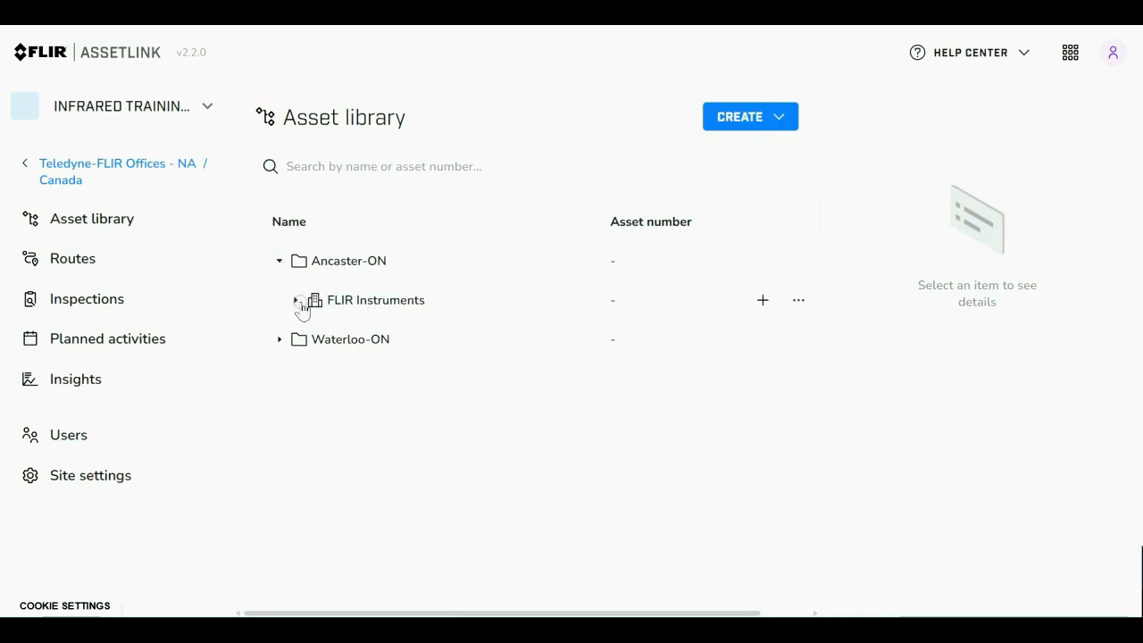
click(299, 302)
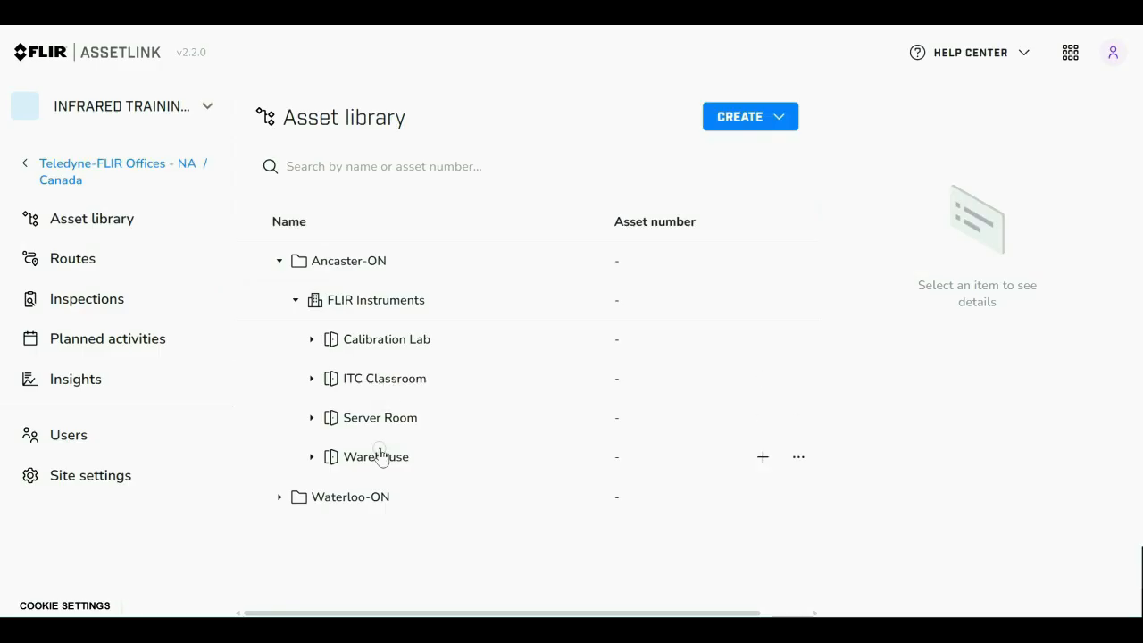
click(378, 455)
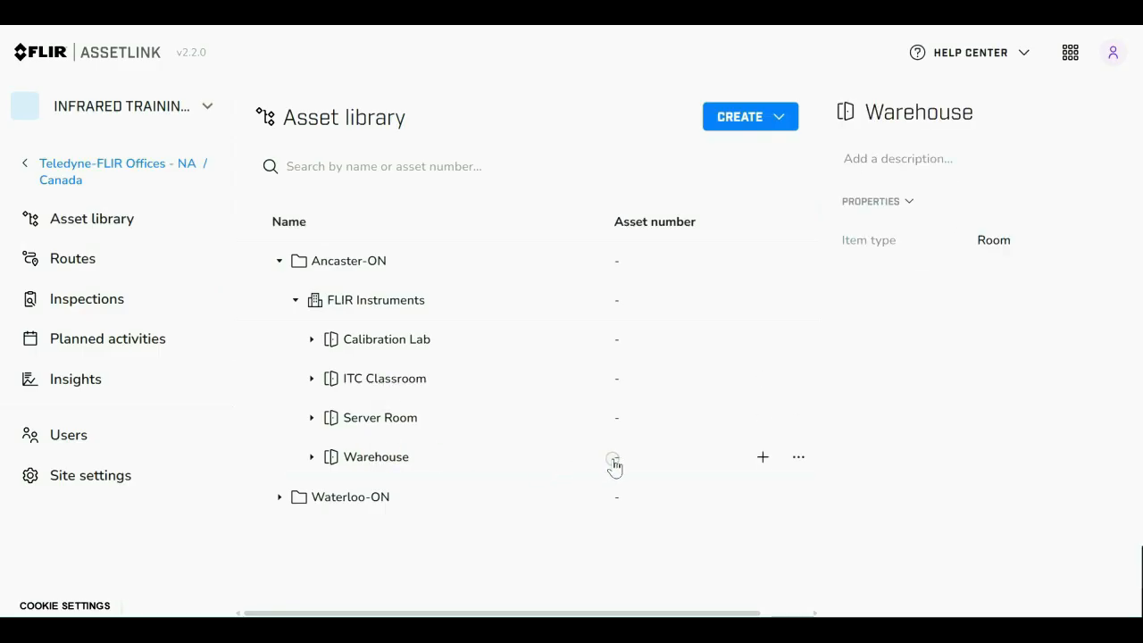
click(312, 456)
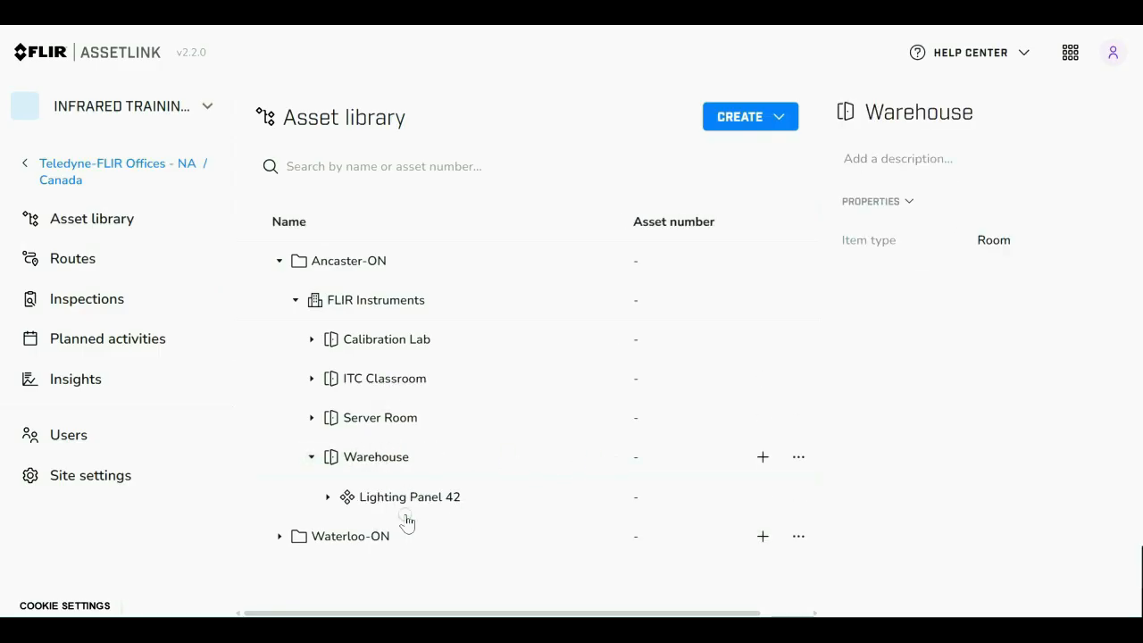
click(329, 496)
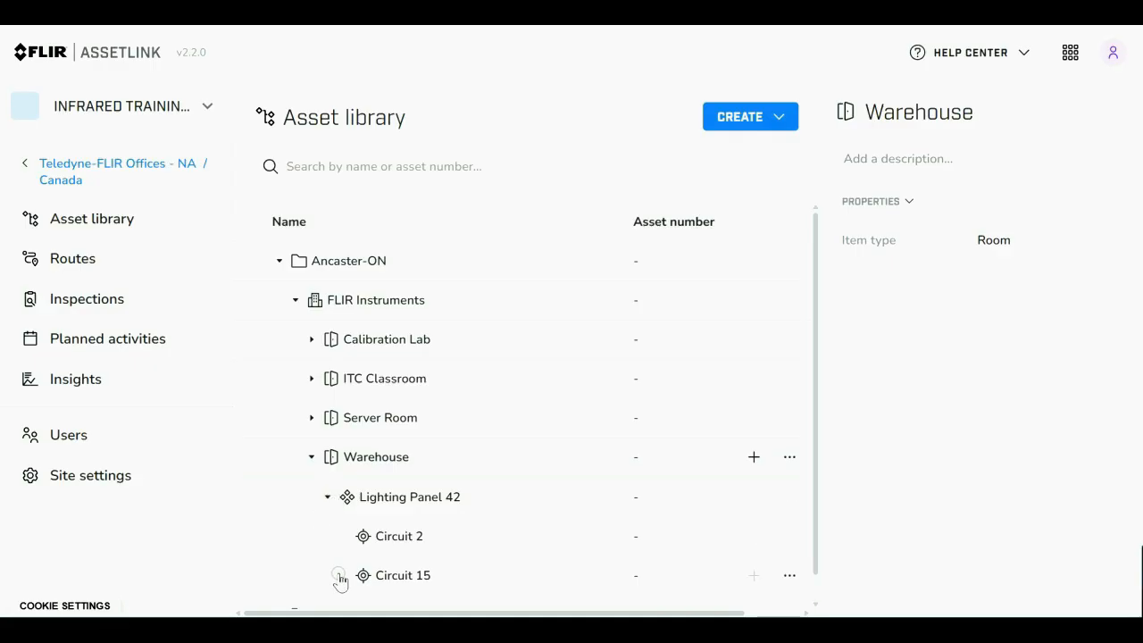